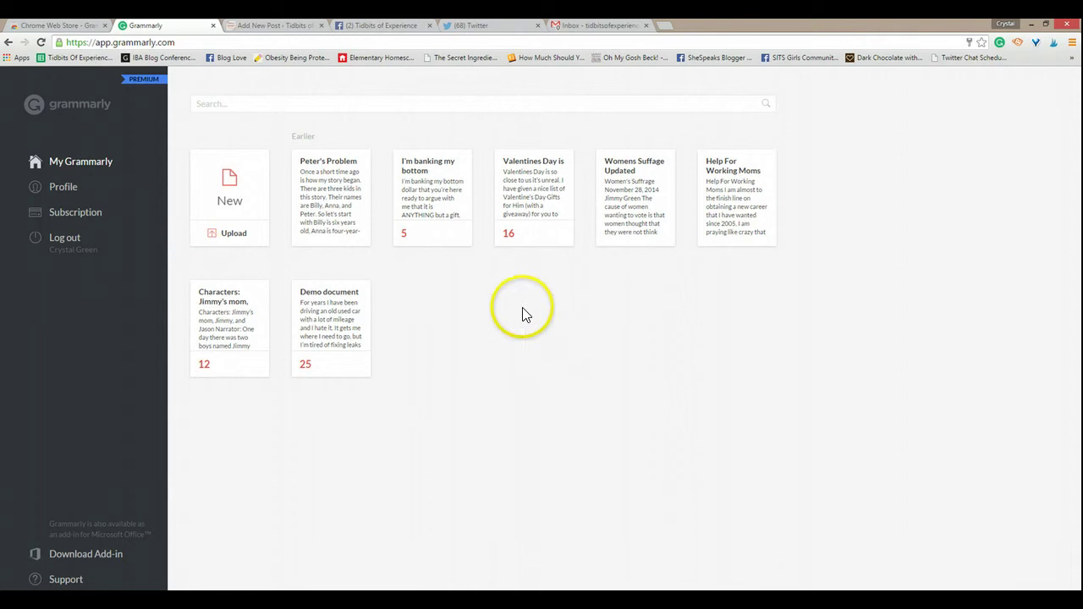
# Step: Start a new blank Grammarly document and open its writing-check settings
pyautogui.click(220, 206)
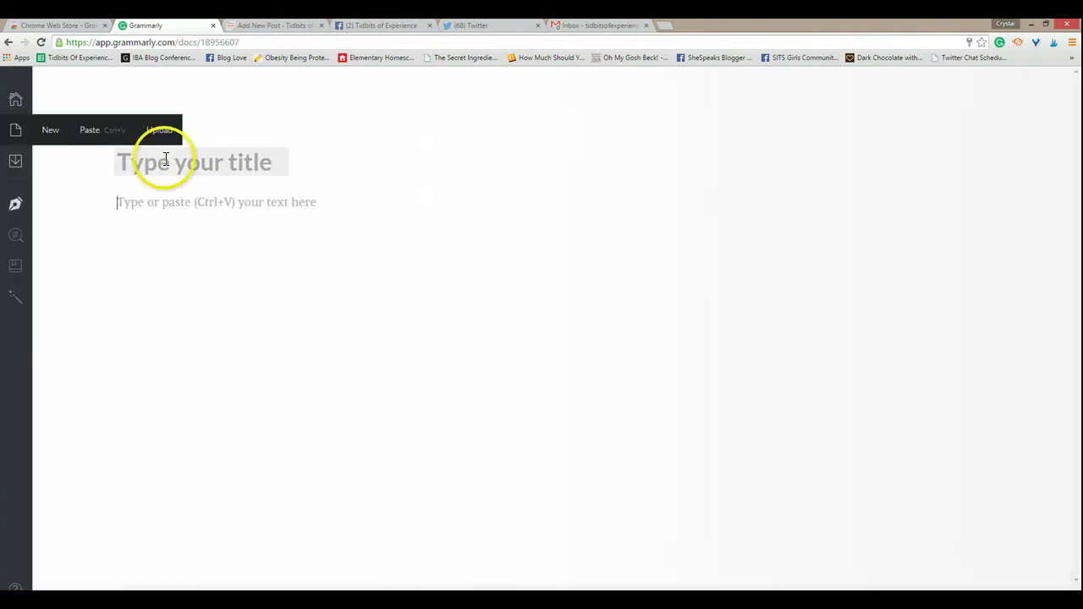
pyautogui.click(153, 206)
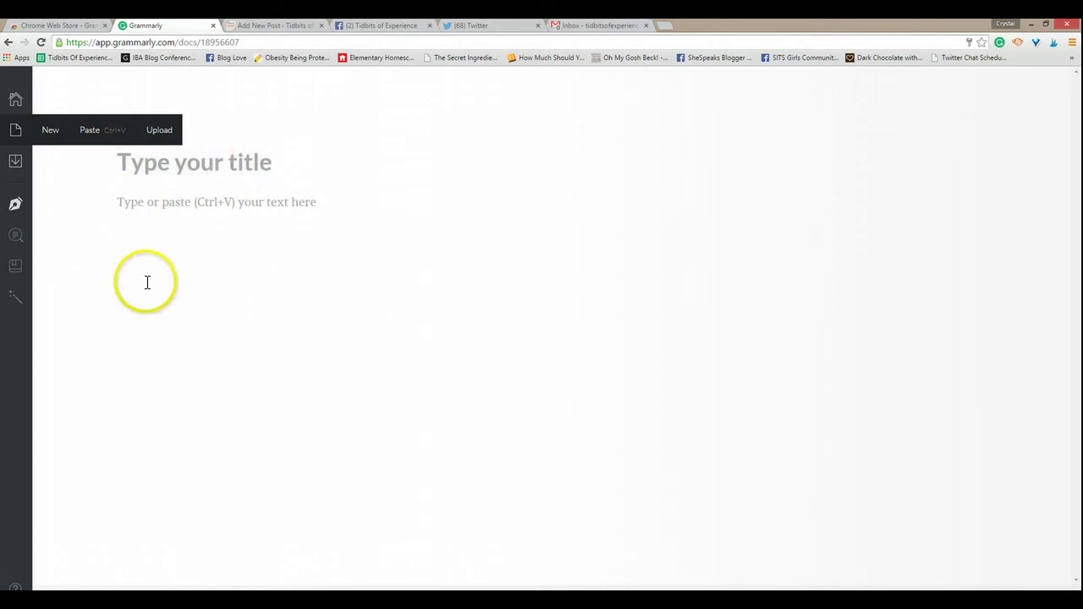
pyautogui.click(15, 207)
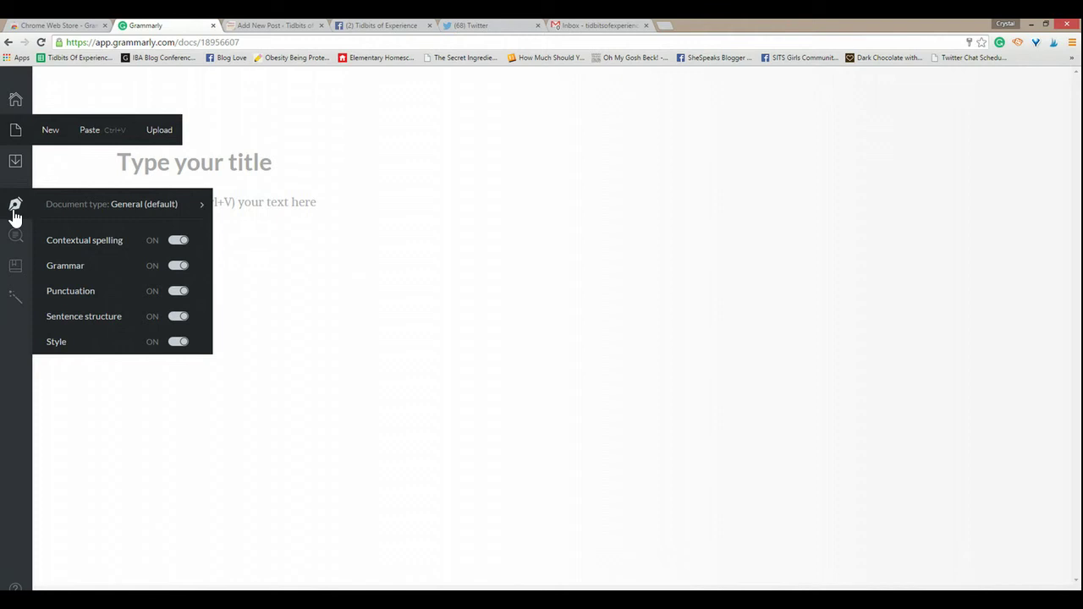
pyautogui.click(109, 206)
pyautogui.click(146, 240)
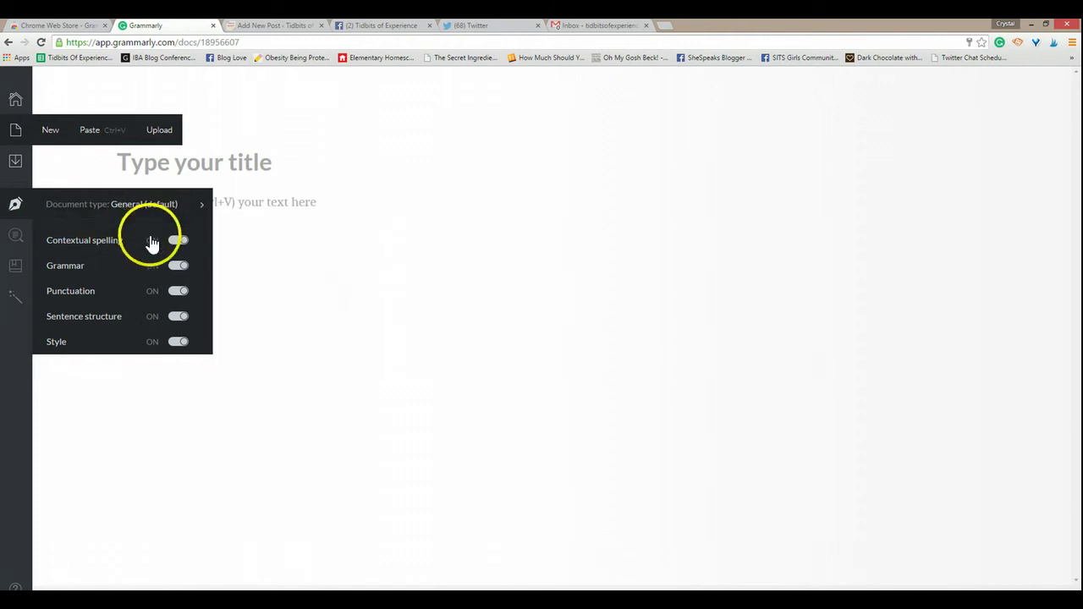
# Step: Look over the writing checks and the Academic document subtypes
pyautogui.click(131, 269)
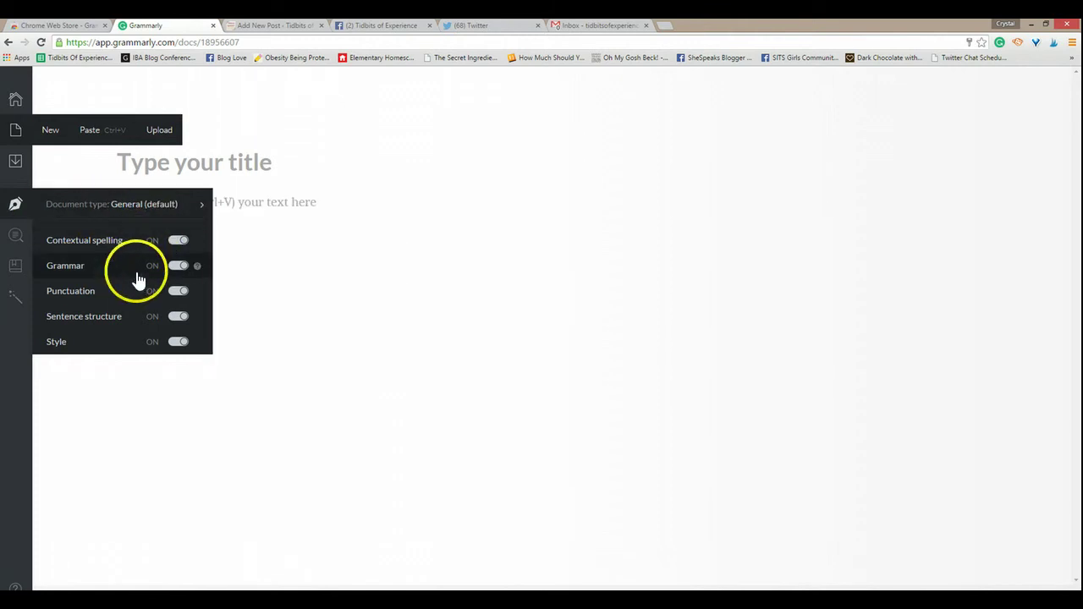
pyautogui.click(133, 300)
pyautogui.click(133, 322)
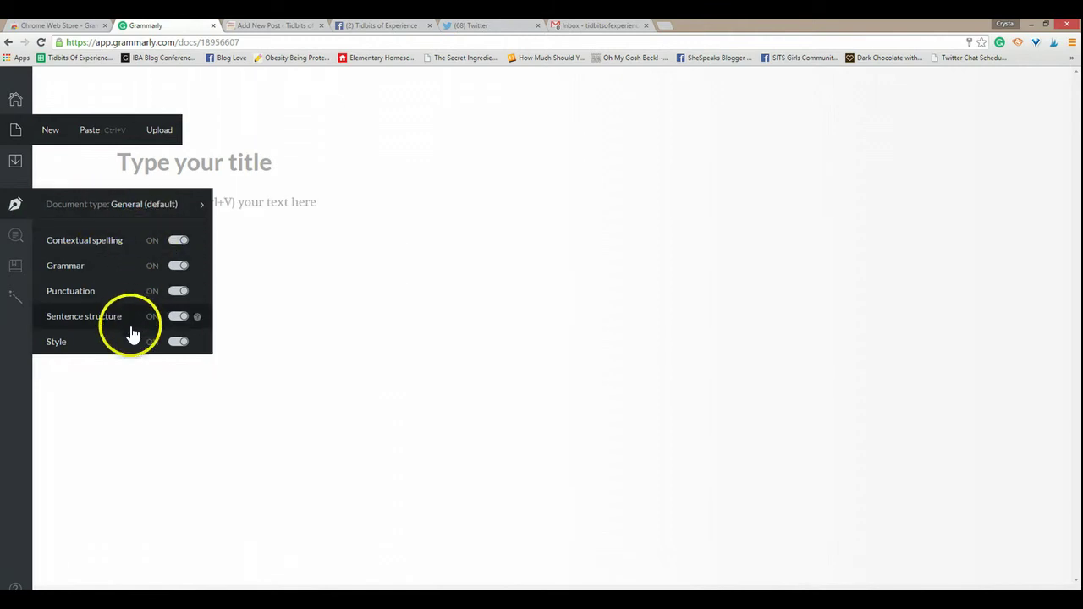
pyautogui.click(141, 208)
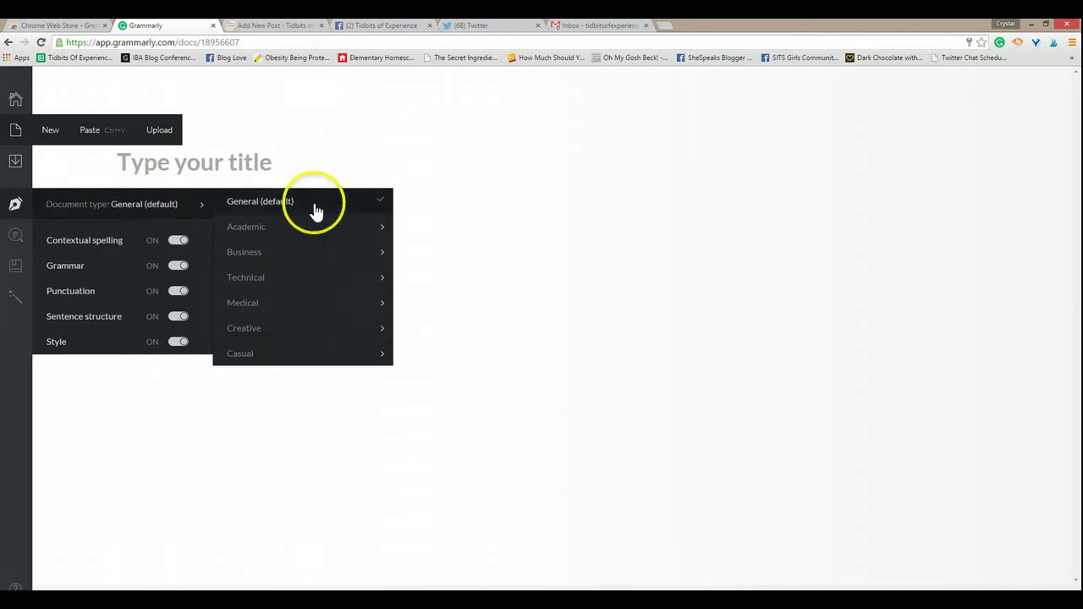
pyautogui.click(366, 227)
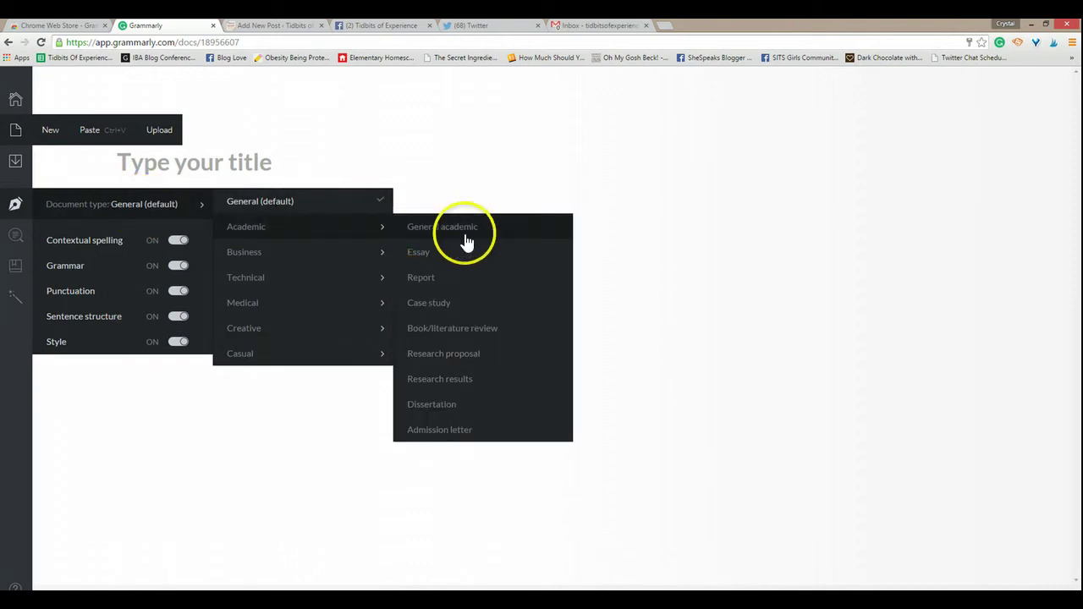
pyautogui.click(452, 309)
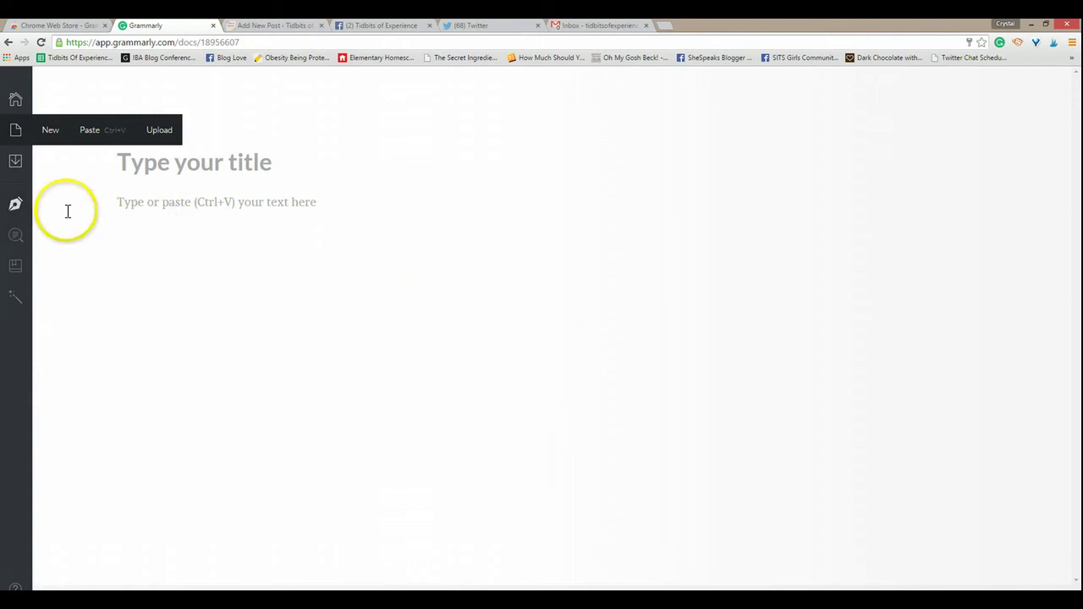
# Step: Browse the Business, Technical, Medical and Creative document subtypes
pyautogui.click(17, 205)
pyautogui.click(181, 207)
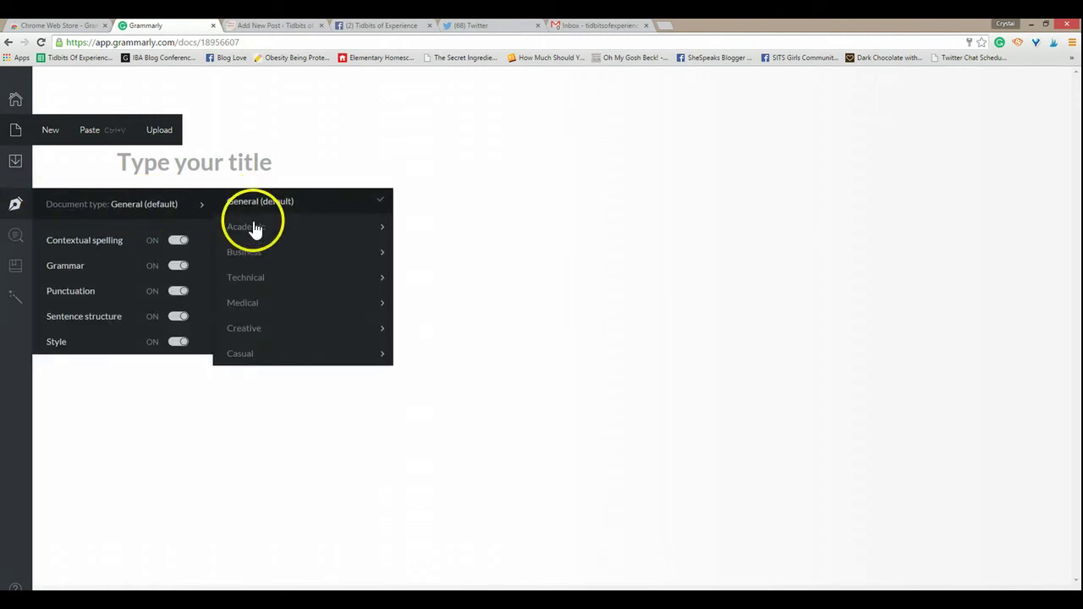
pyautogui.moveTo(251, 256)
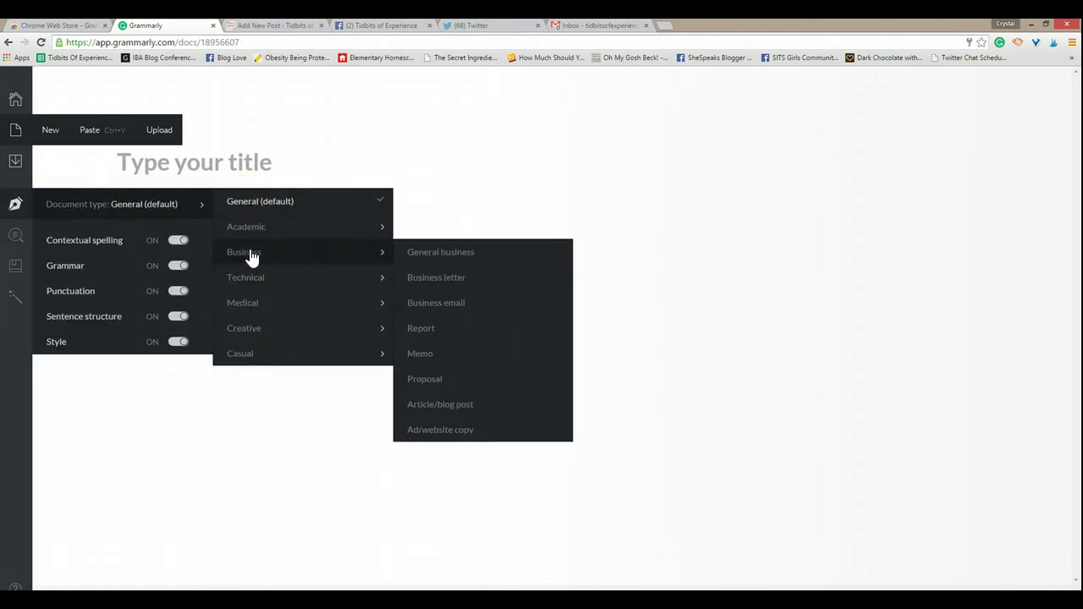
pyautogui.click(252, 276)
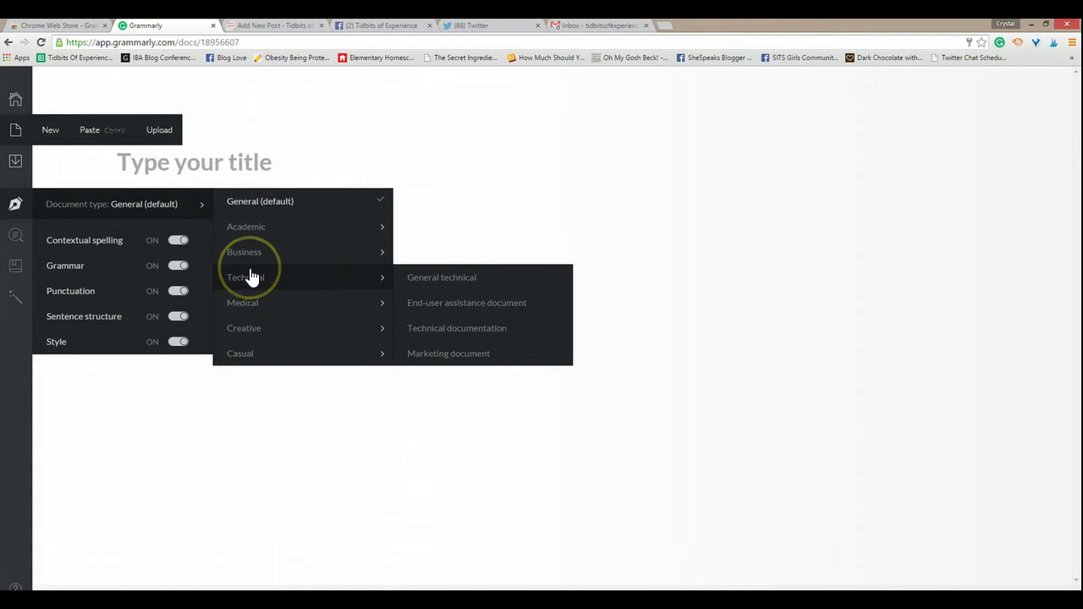
pyautogui.click(250, 279)
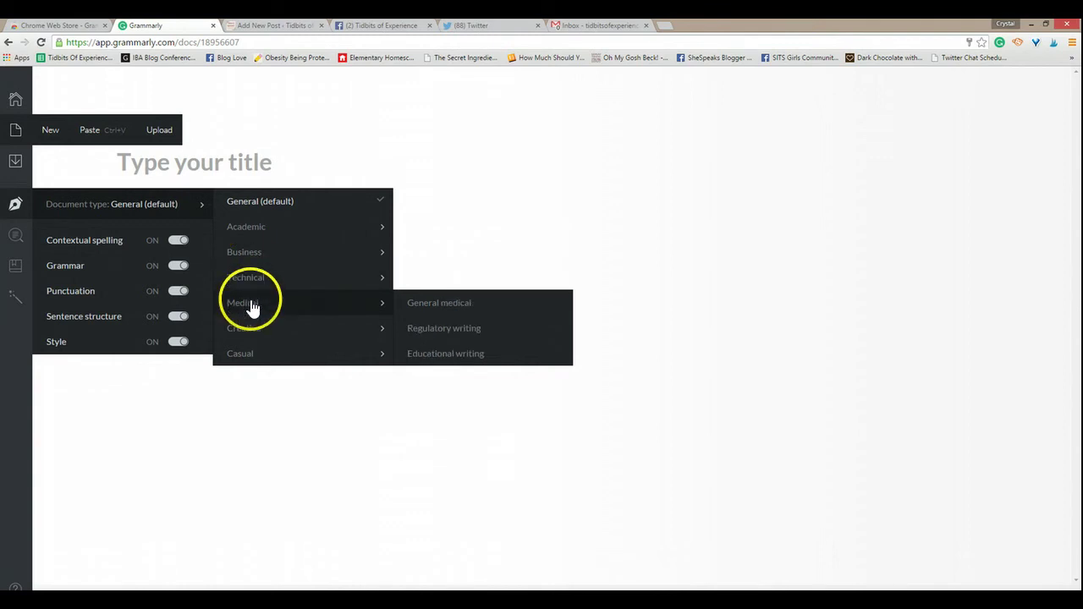
pyautogui.click(265, 330)
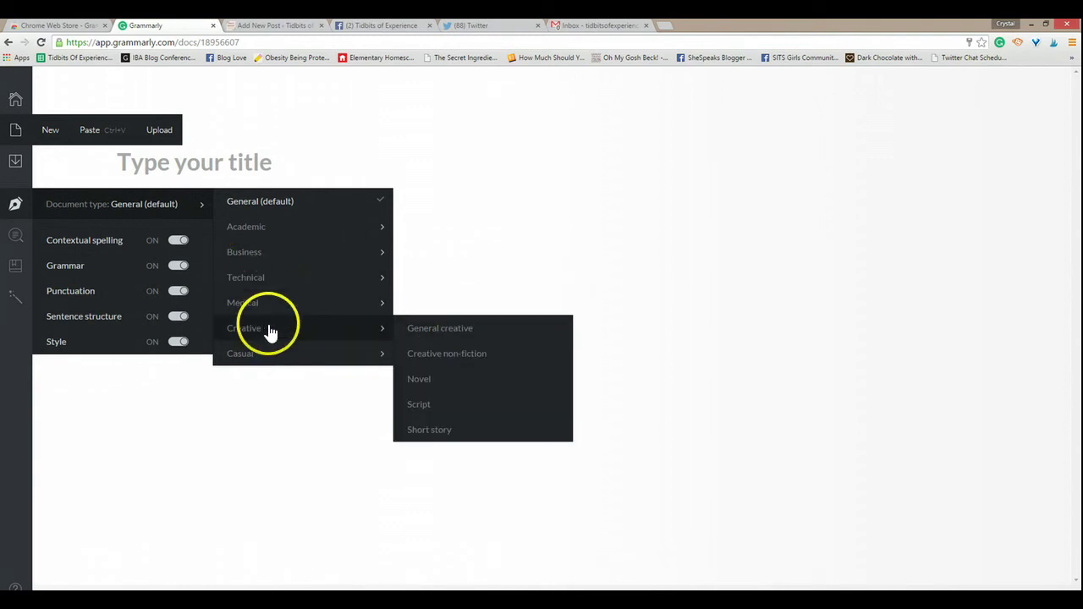
pyautogui.click(397, 332)
# Step: Browse the Casual document subtypes down to Personal blog post
pyautogui.click(17, 205)
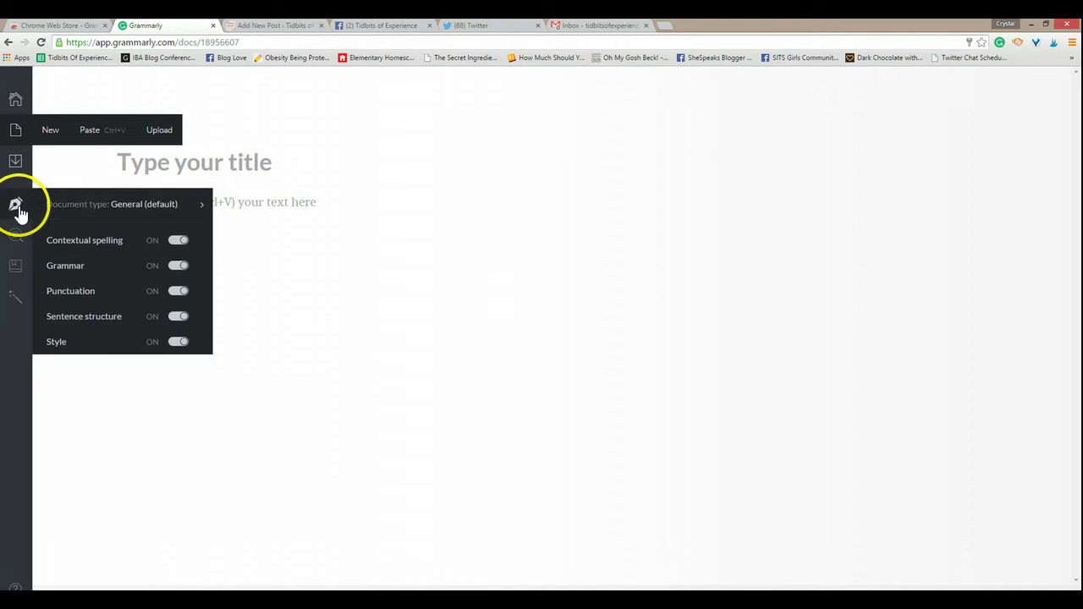
pyautogui.click(155, 208)
pyautogui.click(246, 349)
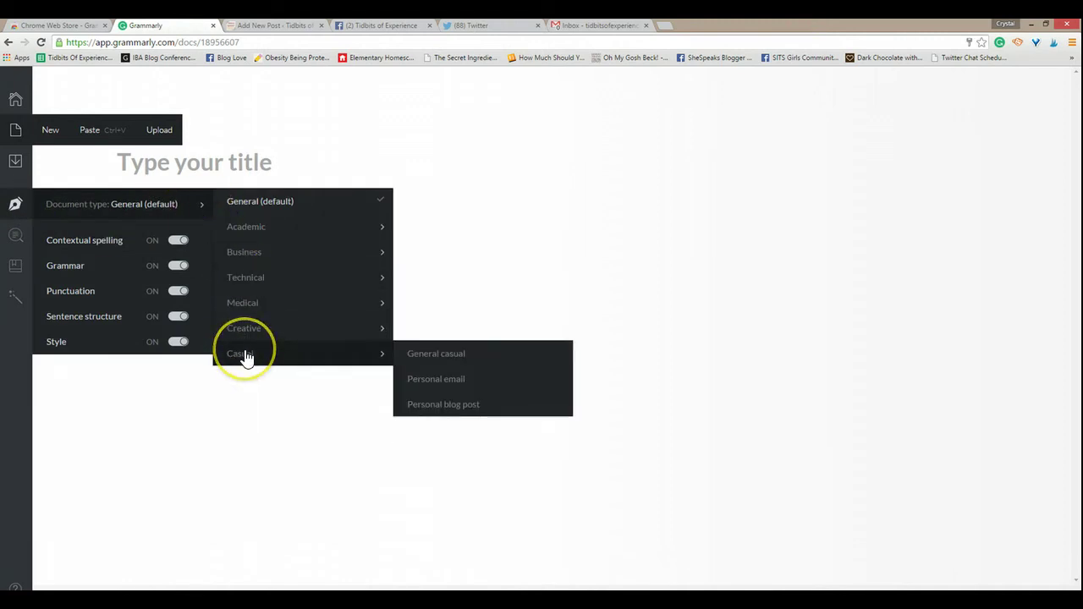
pyautogui.moveTo(480, 361); pyautogui.dragTo(479, 409)
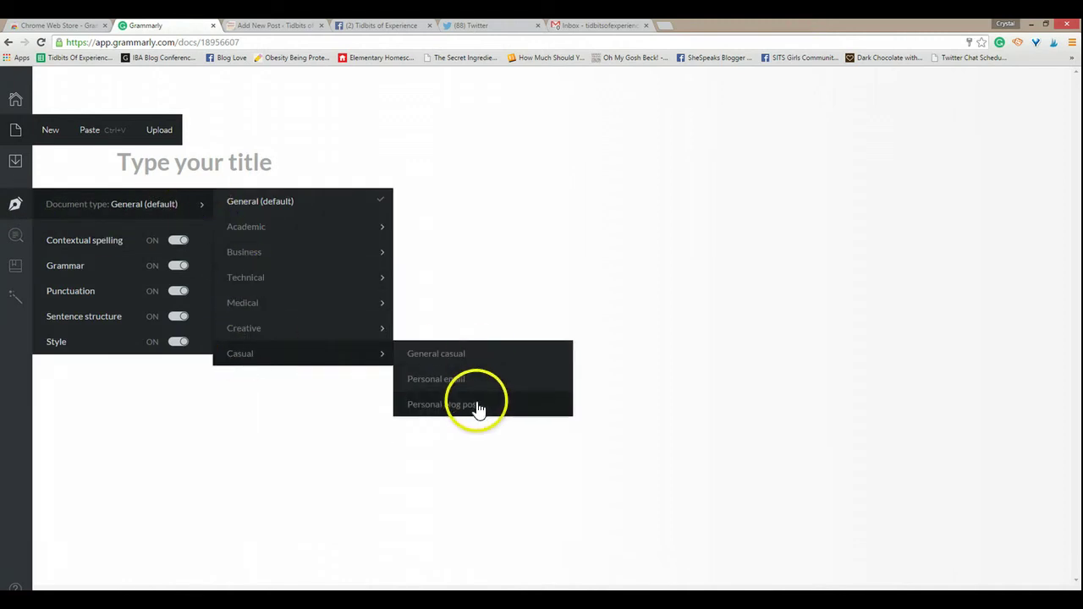
pyautogui.moveTo(15, 165)
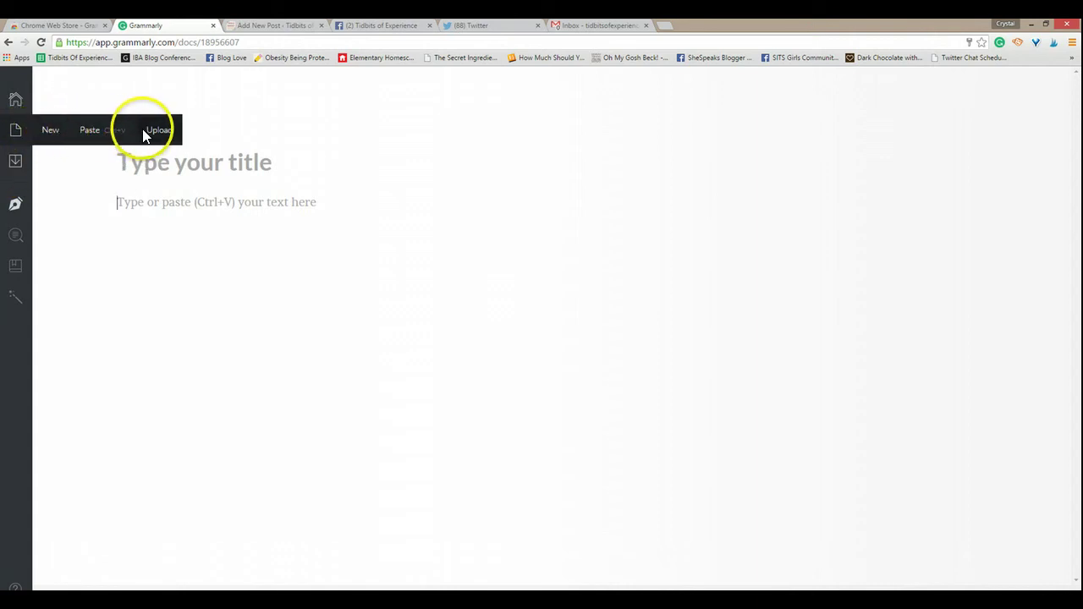
# Step: Switch the Plagiarism toggle on from the sidebar's magnifier panel
pyautogui.moveTo(16, 248)
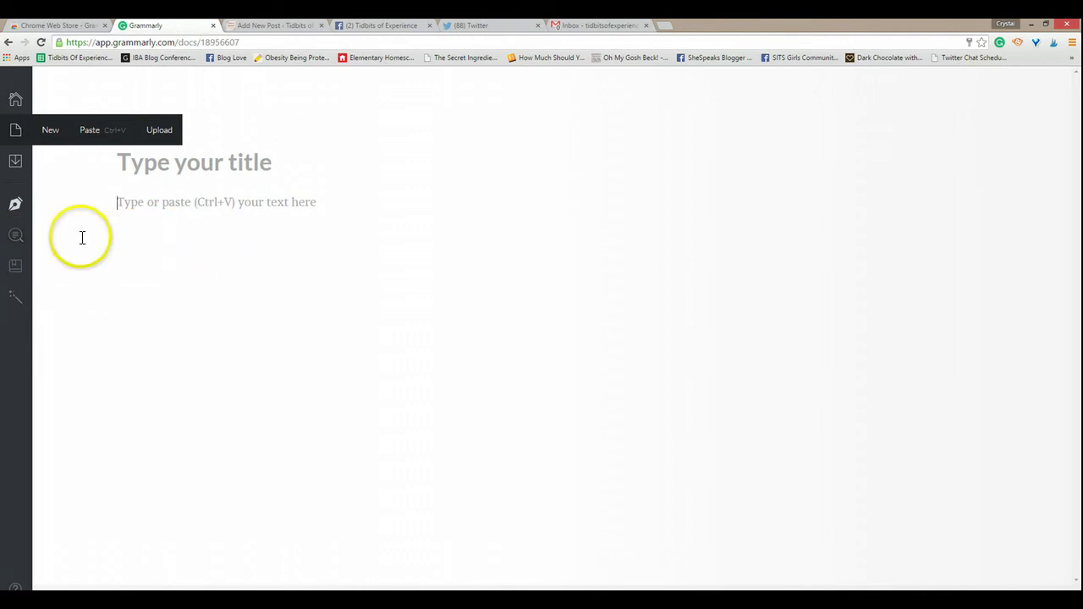
pyautogui.click(188, 237)
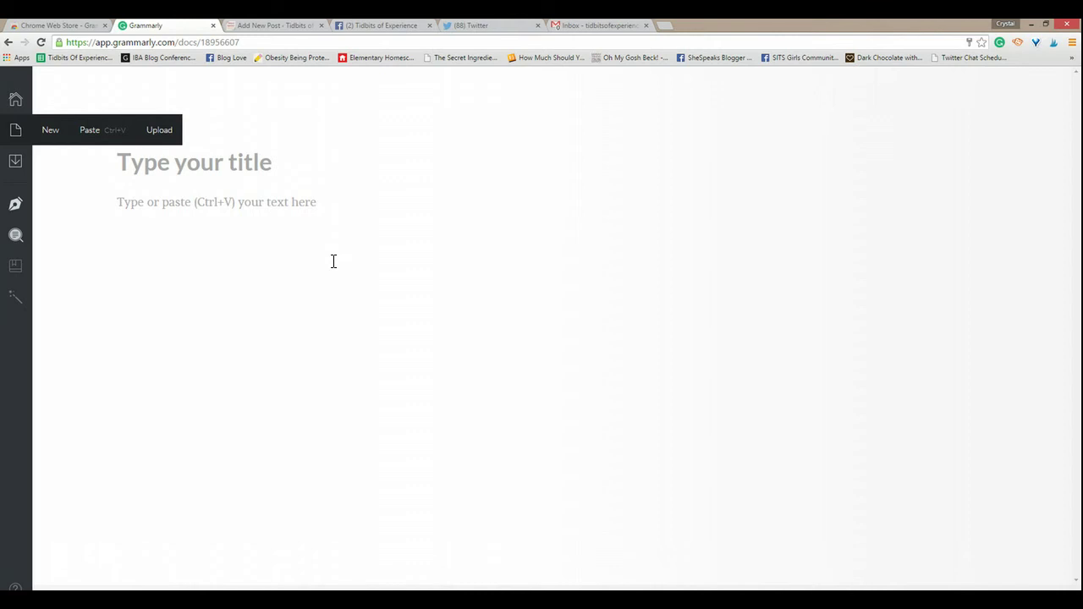
# Step: Load tidbitsofexperience.com in a new browser tab
pyautogui.click(282, 27)
pyautogui.click(374, 25)
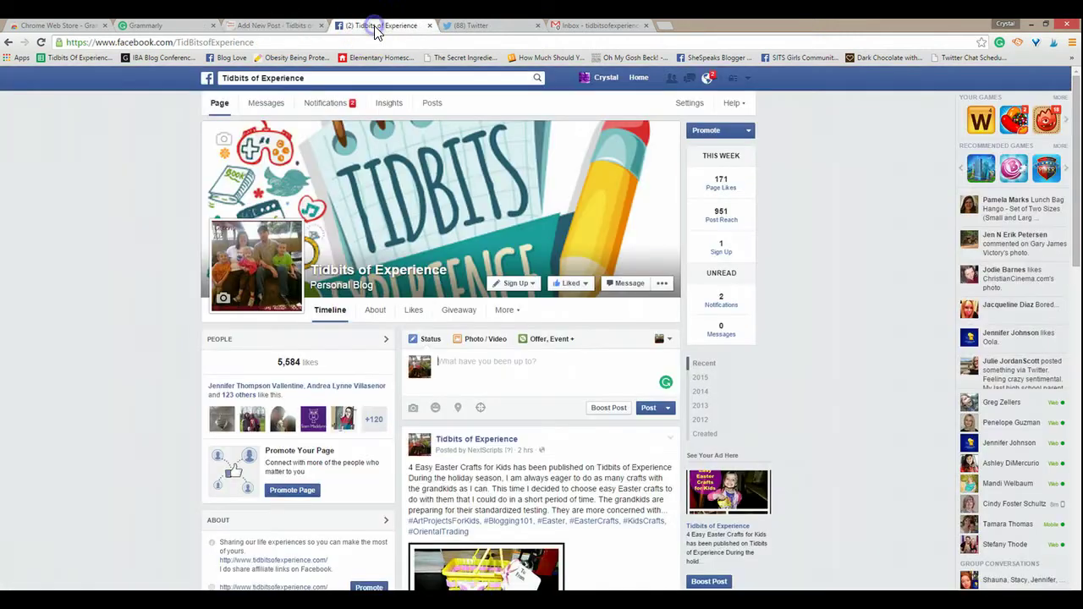
pyautogui.click(665, 31)
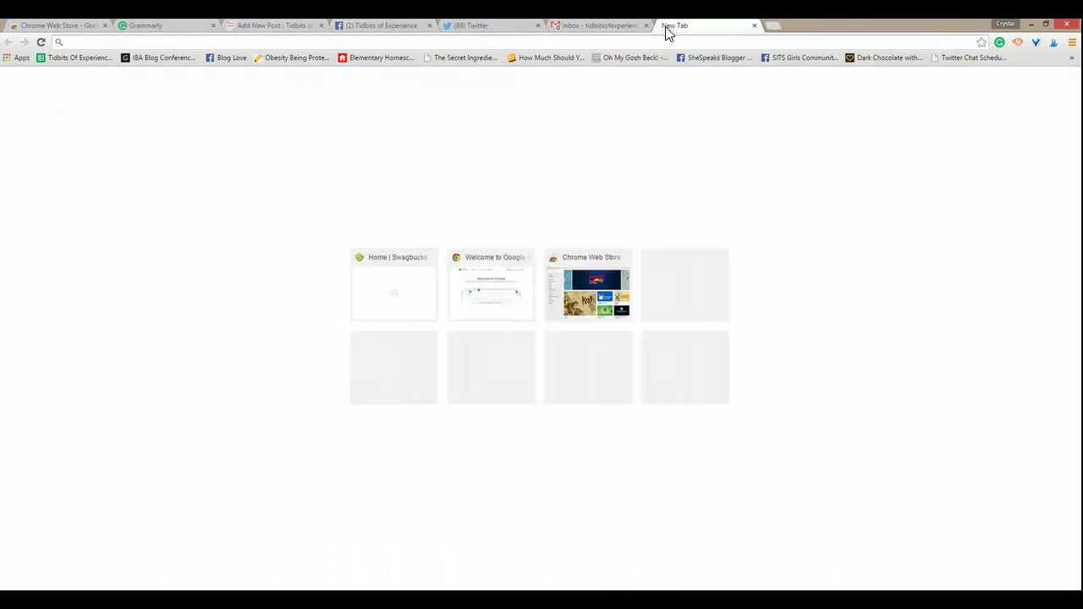
pyautogui.write('tidbitso')
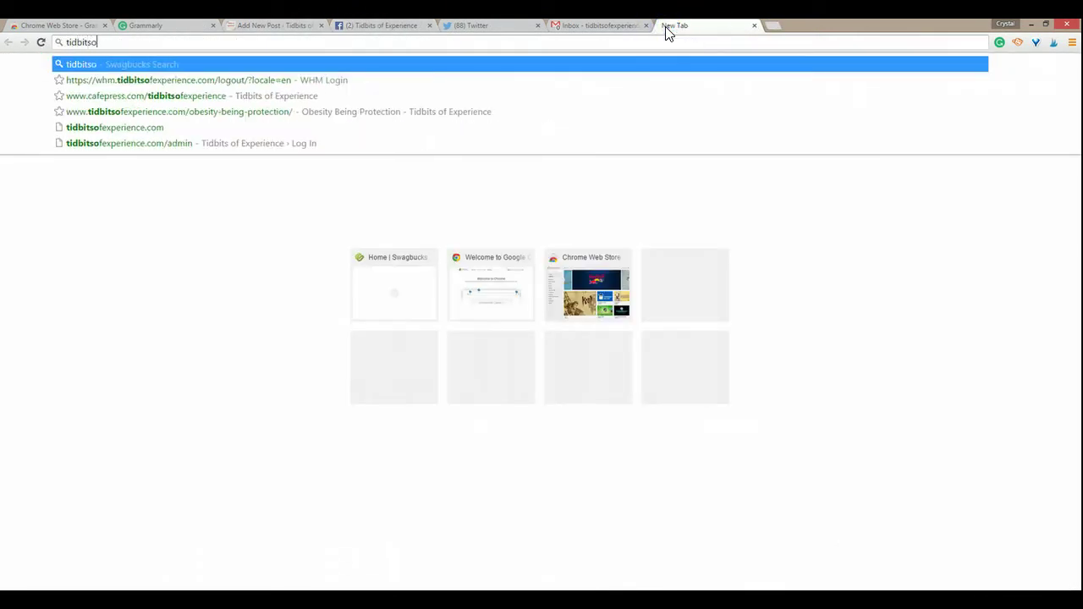
pyautogui.write('fexperience.')
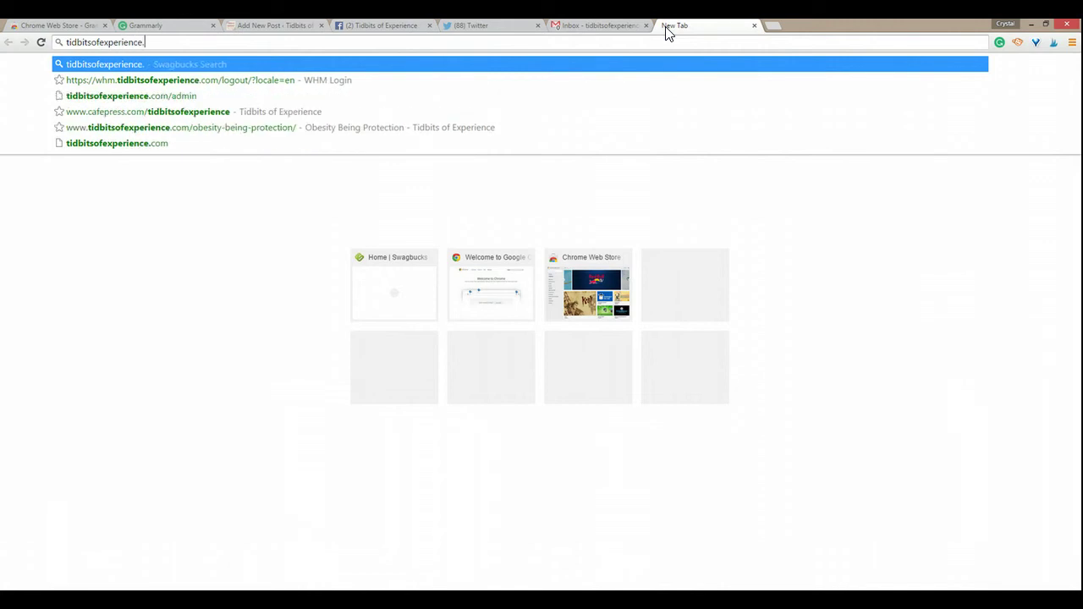
pyautogui.press('Return')
# Step: Browse the blog's book reviews archive, jumping to page 15
pyautogui.click(696, 131)
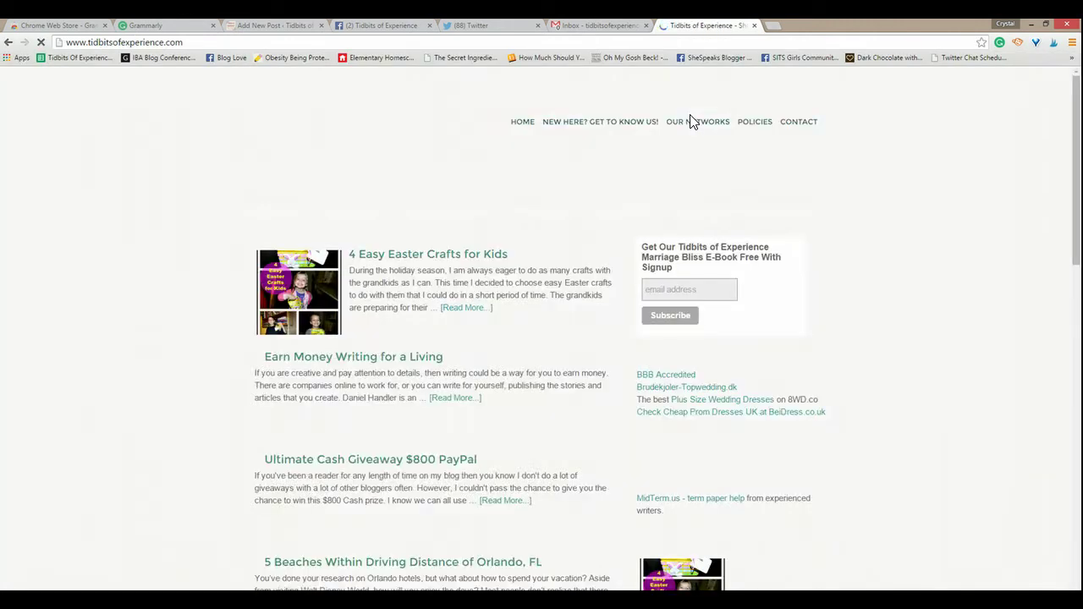
pyautogui.moveTo(355, 218)
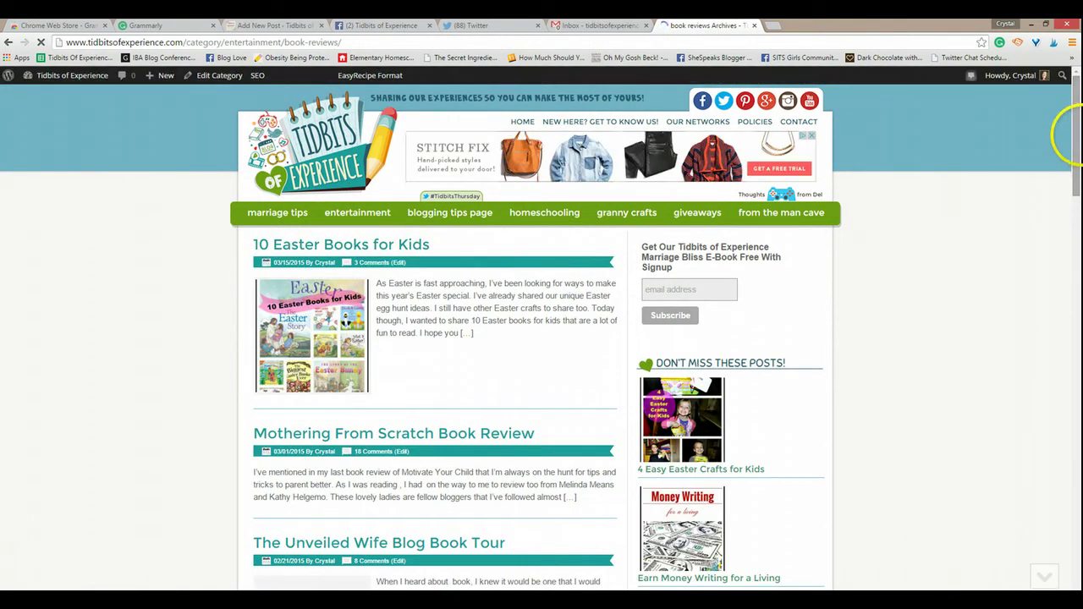
pyautogui.click(1079, 239)
pyautogui.moveTo(1078, 240); pyautogui.dragTo(1078, 508)
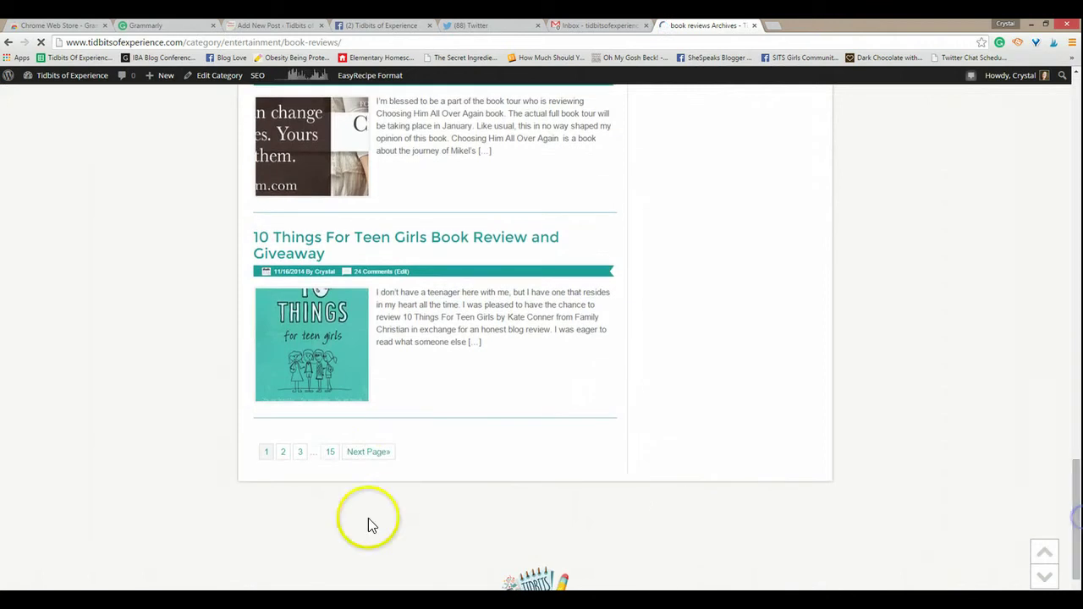
pyautogui.click(331, 453)
pyautogui.click(684, 408)
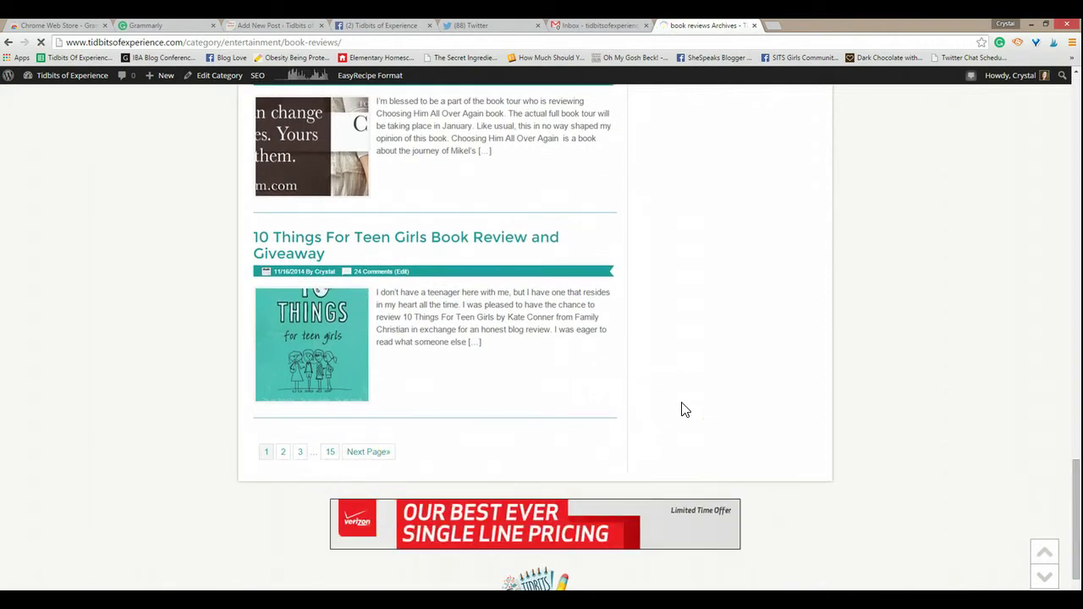
pyautogui.click(968, 398)
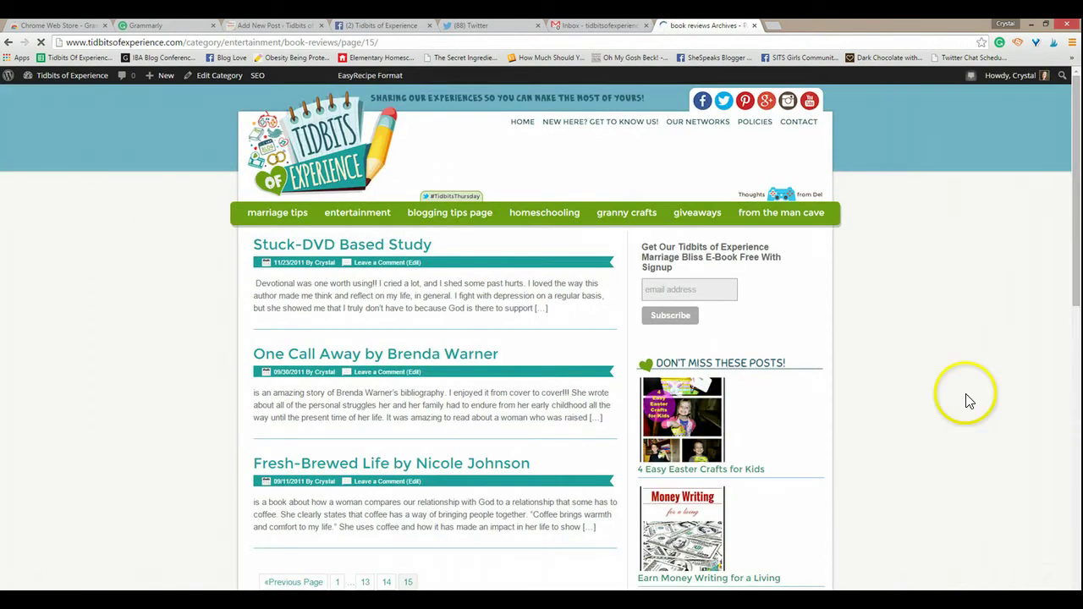
pyautogui.click(1077, 215)
pyautogui.moveTo(1077, 215)
pyautogui.mouseDown()
pyautogui.moveTo(1080, 275)
pyautogui.moveTo(1081, 201)
pyautogui.mouseUp()
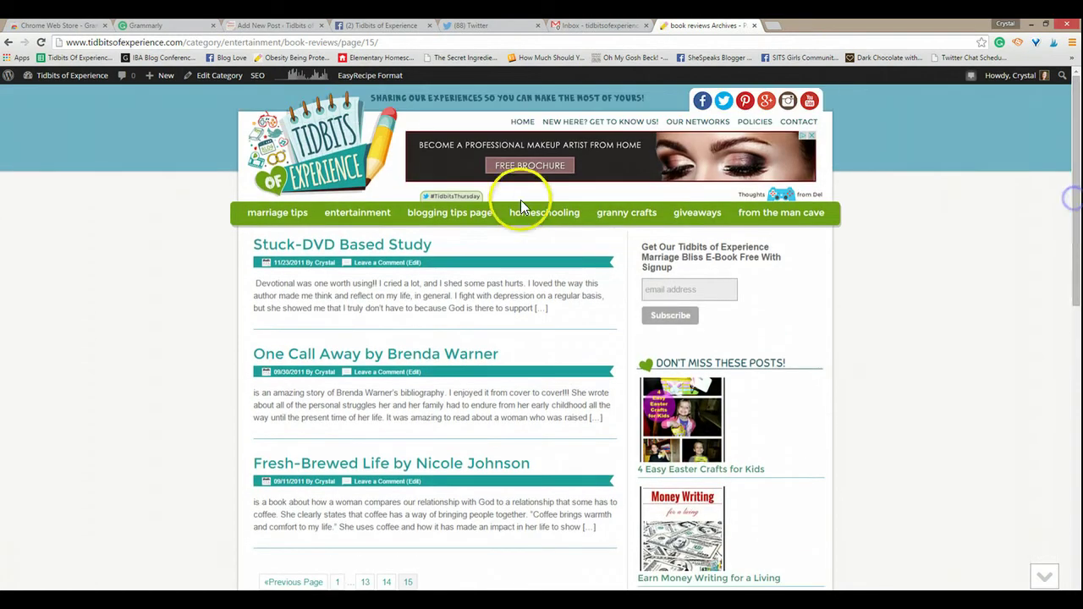
# Step: Open Homeschooling Drama from page 8 of the homeschooling archive and start selecting its text
pyautogui.click(544, 213)
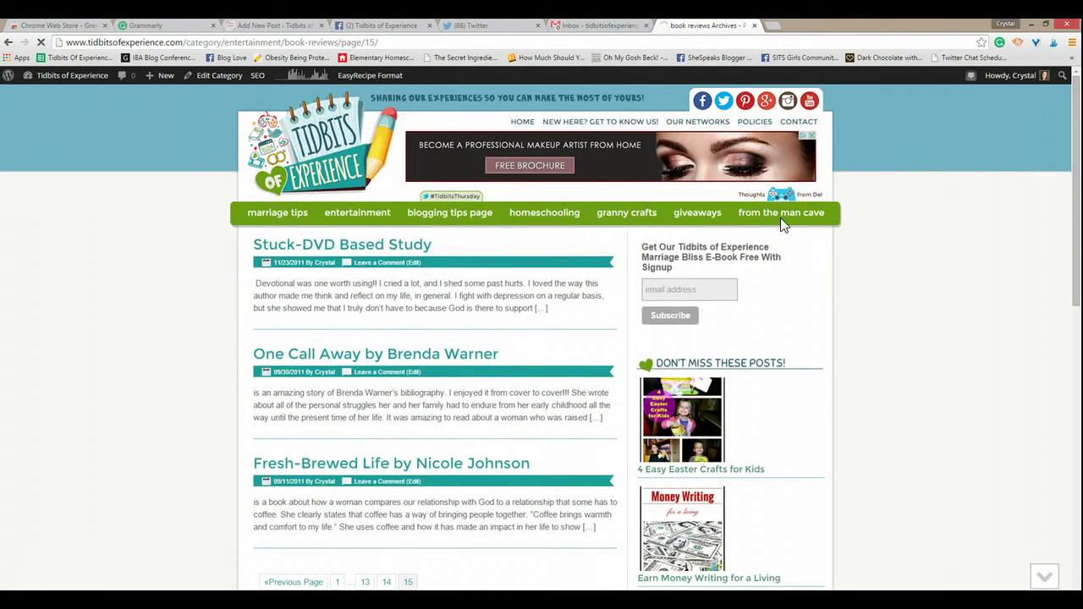
pyautogui.moveTo(1068, 162); pyautogui.dragTo(1079, 558)
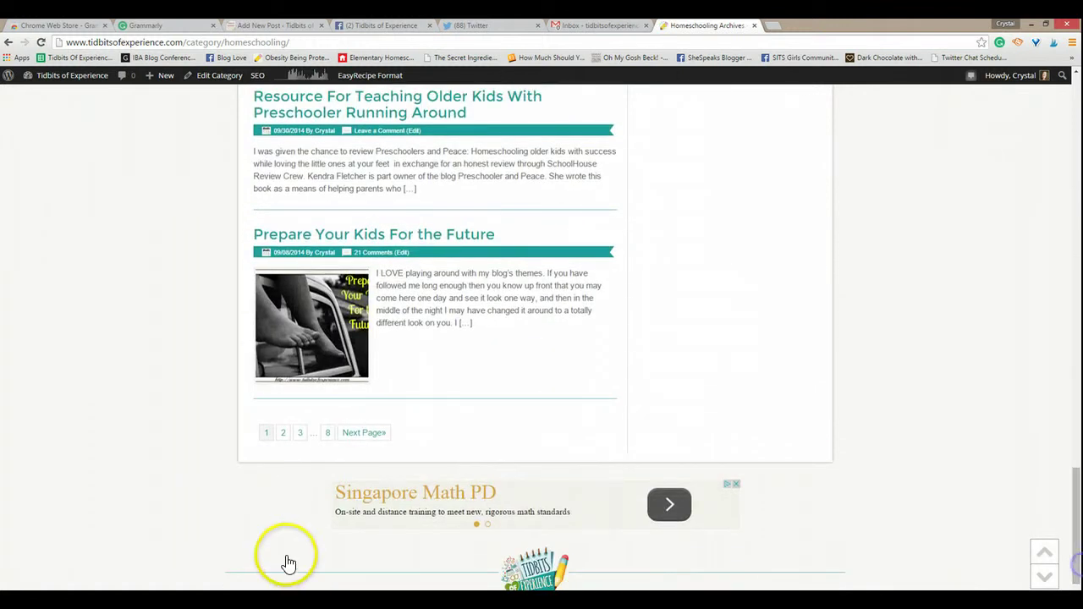
pyautogui.click(328, 433)
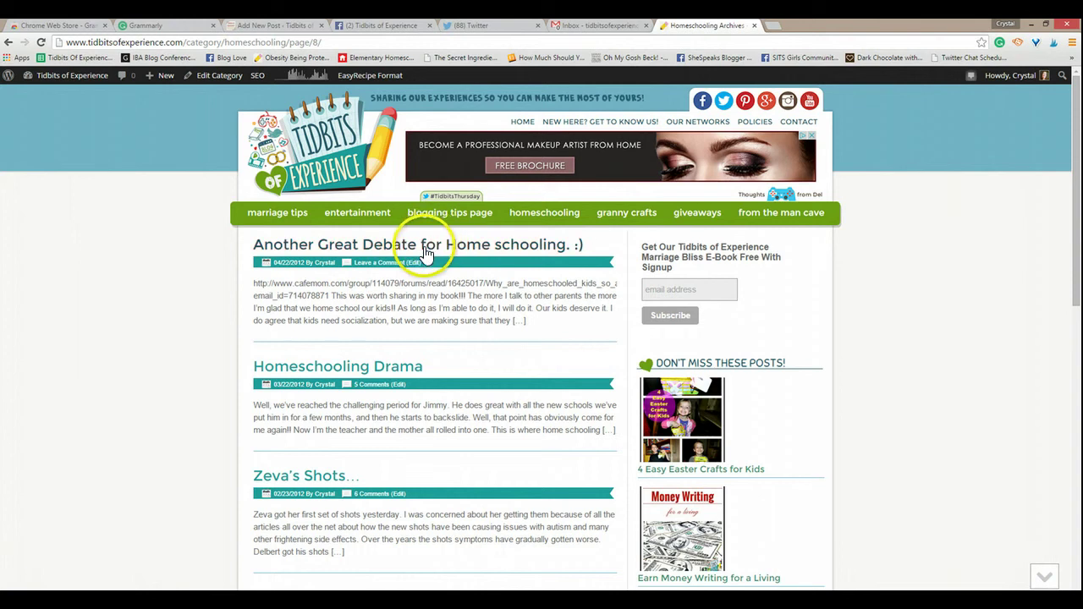
pyautogui.click(375, 366)
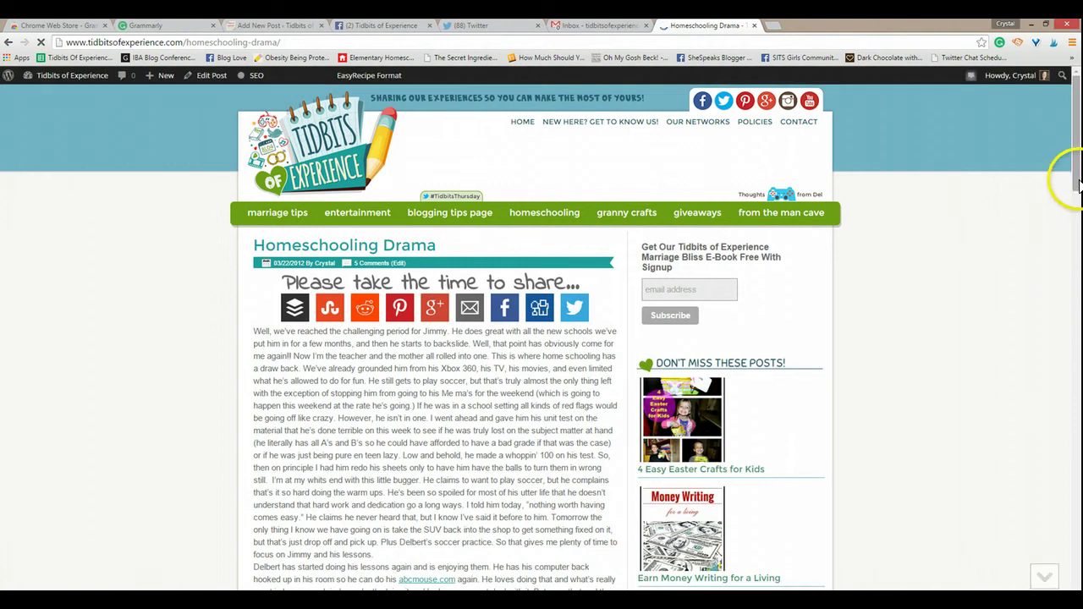
pyautogui.moveTo(1073, 169); pyautogui.dragTo(1076, 201)
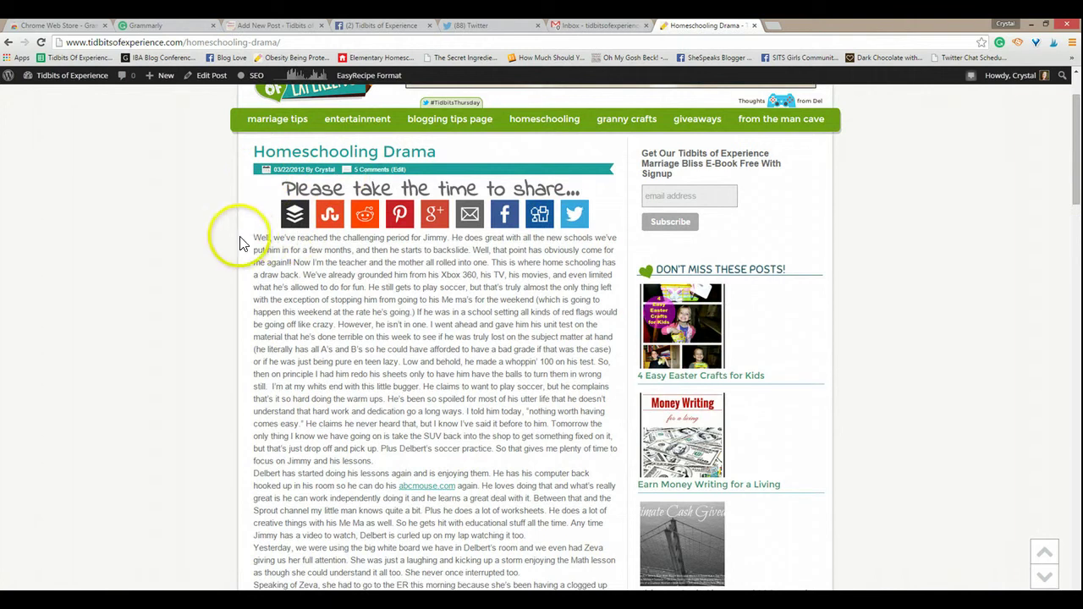
pyautogui.moveTo(253, 238); pyautogui.dragTo(520, 588)
# Step: Copy the whole Homeschooling Drama post body and paste it into the Grammarly document
pyautogui.click(520, 587)
pyautogui.scroll(-2, 520, 508)
pyautogui.moveTo(519, 508); pyautogui.dragTo(548, 501)
pyautogui.rightClick(329, 417)
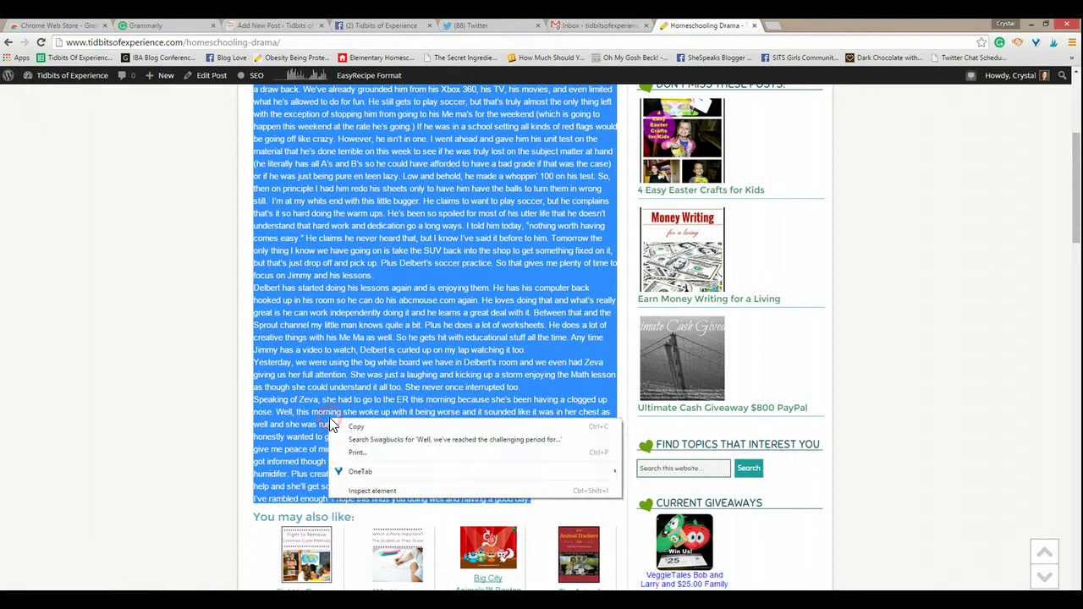
pyautogui.click(359, 423)
pyautogui.click(153, 29)
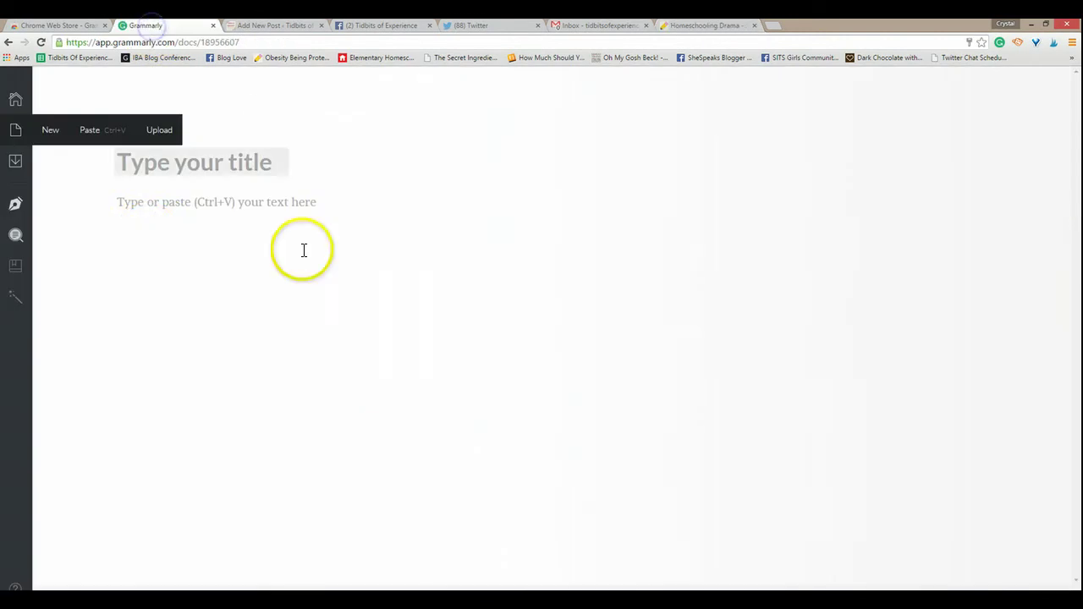
pyautogui.click(100, 131)
pyautogui.click(313, 299)
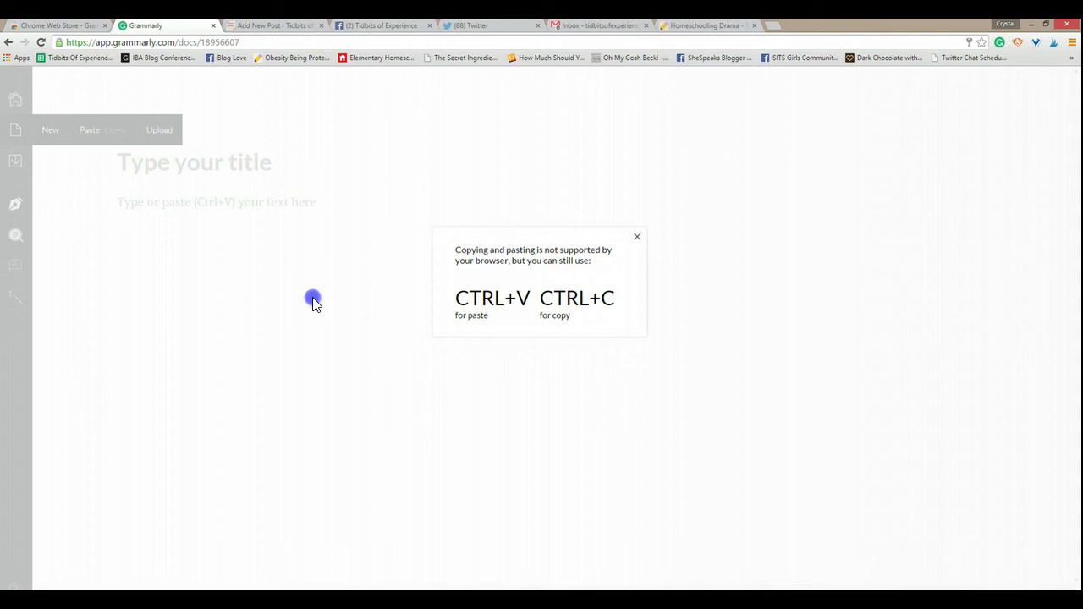
pyautogui.hotkey('ctrl', 'v')
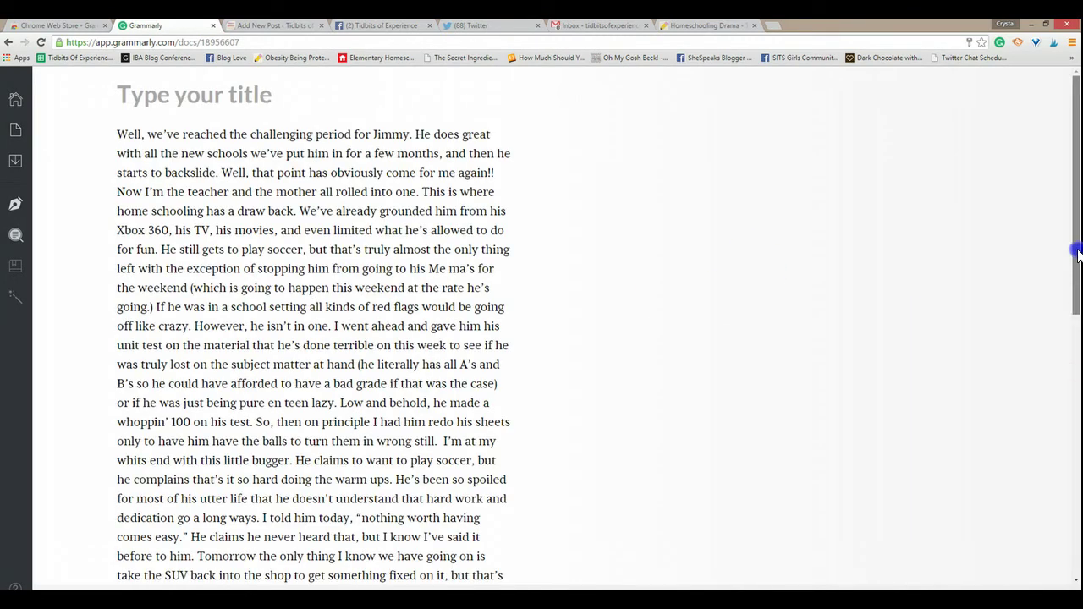
# Step: Copy the post title and paste 'Homeschooling Drama' into the Grammarly title field
pyautogui.click(699, 28)
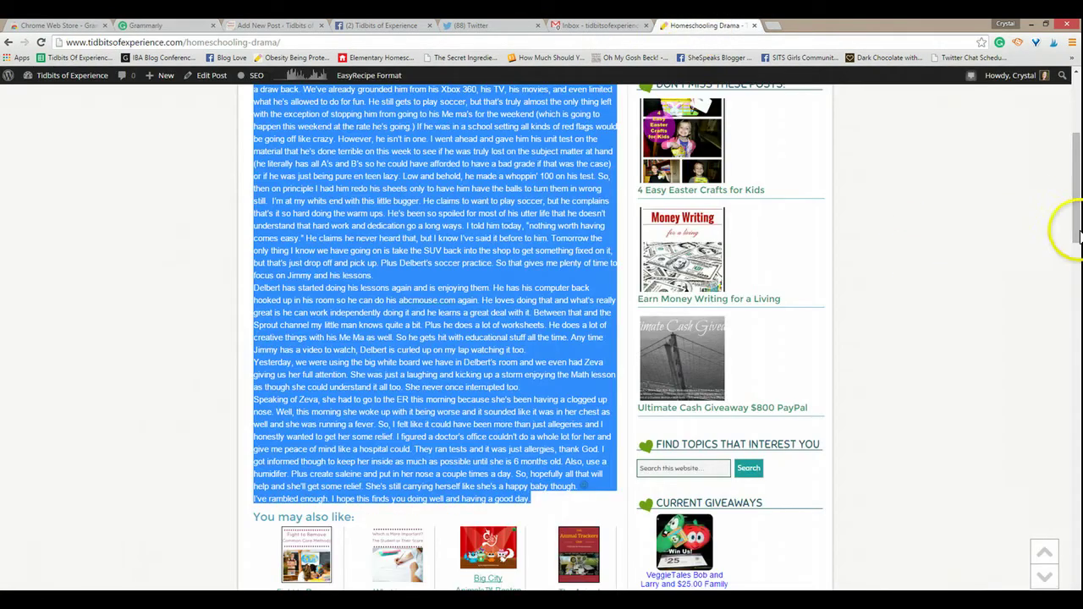
pyautogui.scroll(3, 1064, 229)
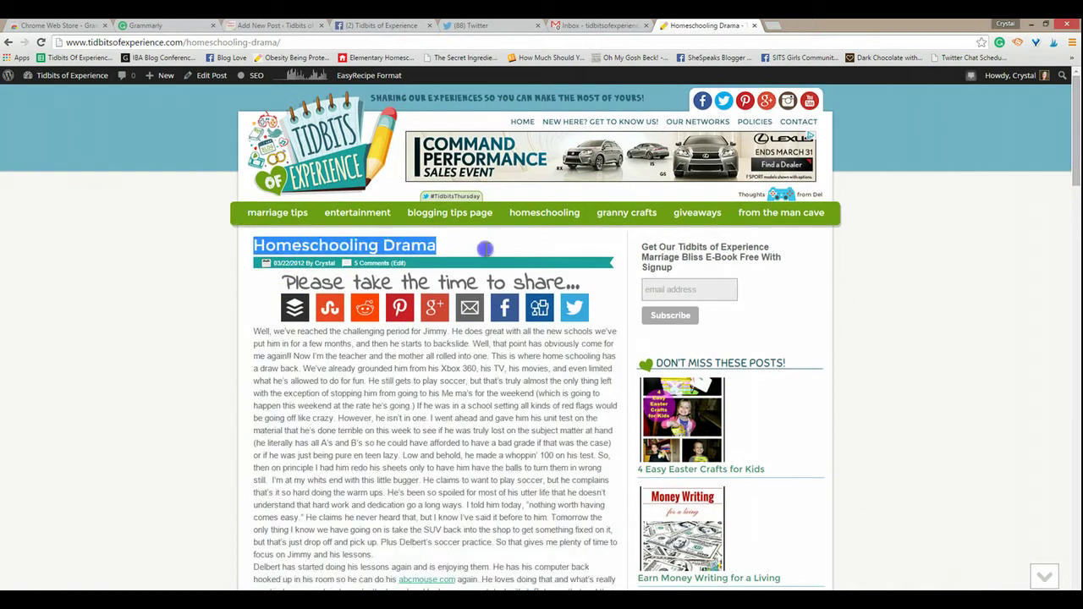
pyautogui.rightClick(406, 248)
pyautogui.click(432, 258)
pyautogui.click(144, 25)
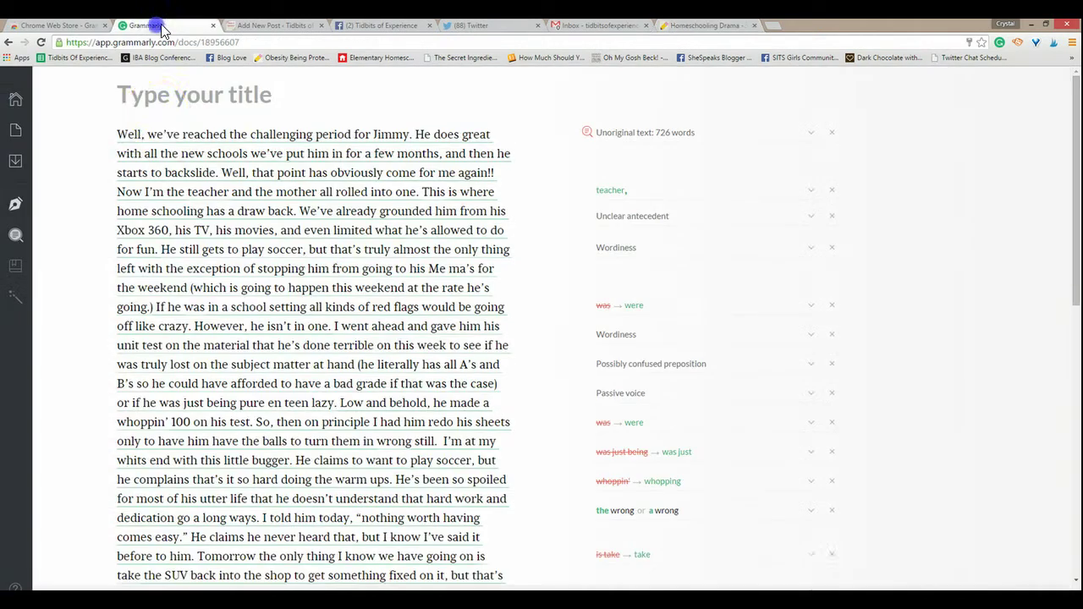
pyautogui.rightClick(142, 99)
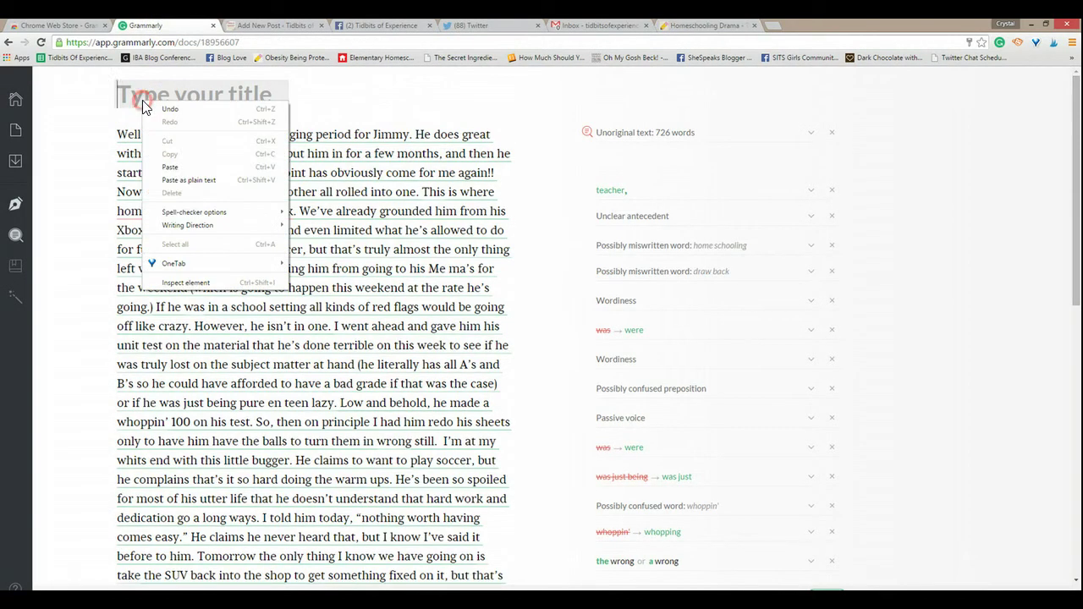
pyautogui.click(174, 169)
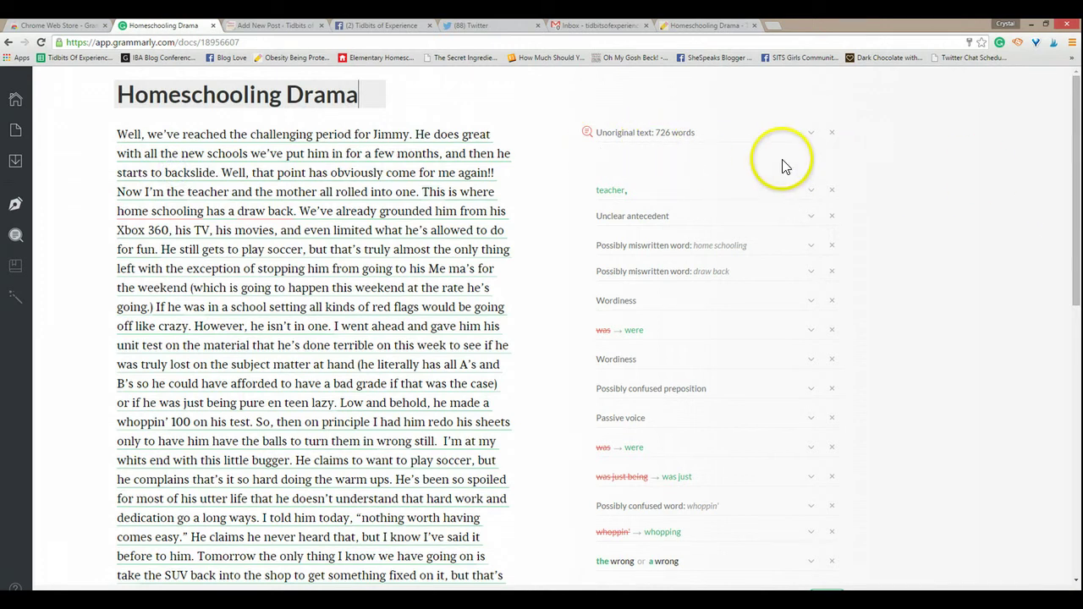
# Step: Expand the 726-word unoriginal text alert and its citation options, then dismiss it and scroll the suggestions
pyautogui.hotkey('ctrl', 'a')
pyautogui.click(597, 133)
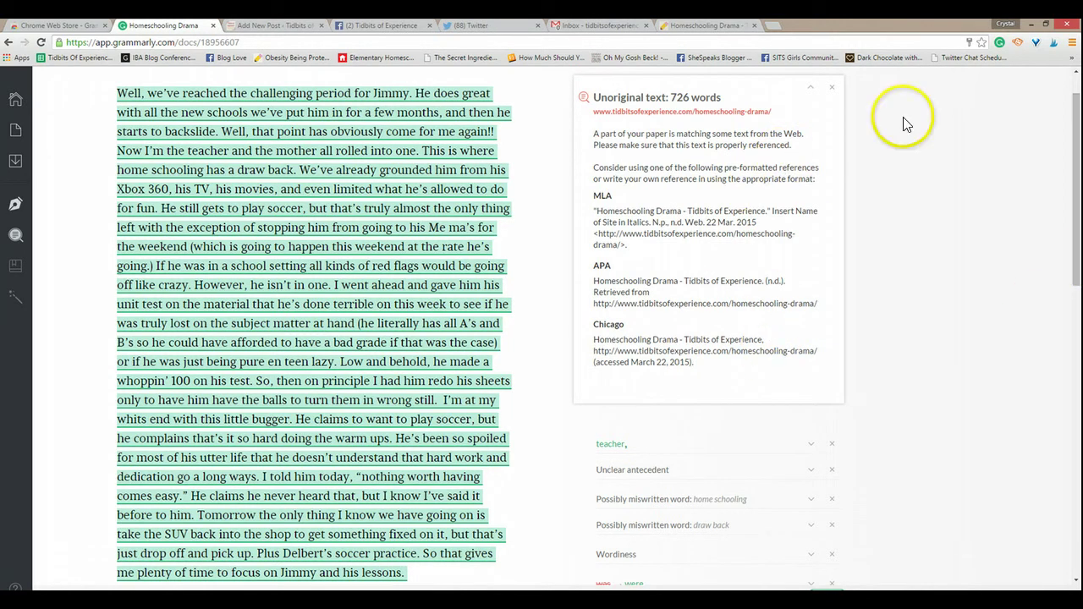
pyautogui.click(834, 89)
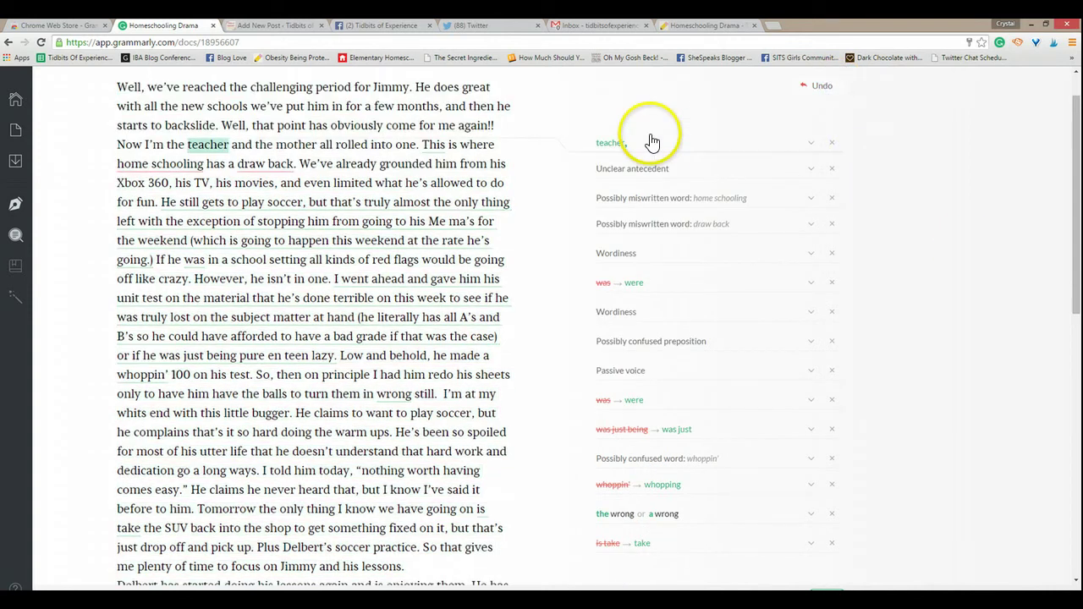
pyautogui.moveTo(1077, 271); pyautogui.dragTo(1079, 533)
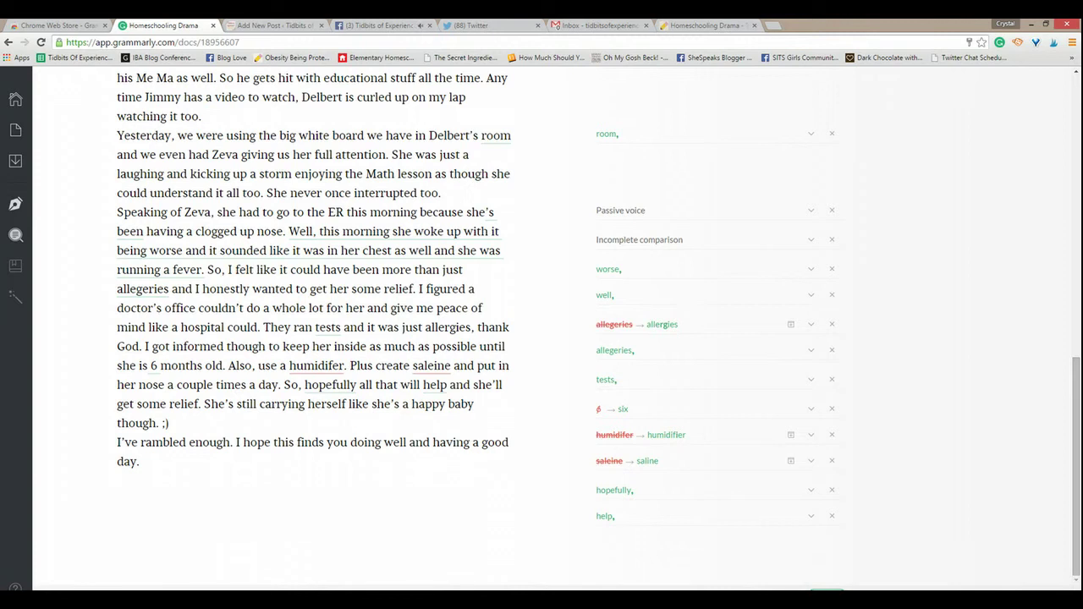
pyautogui.moveTo(1077, 474); pyautogui.dragTo(1073, 271)
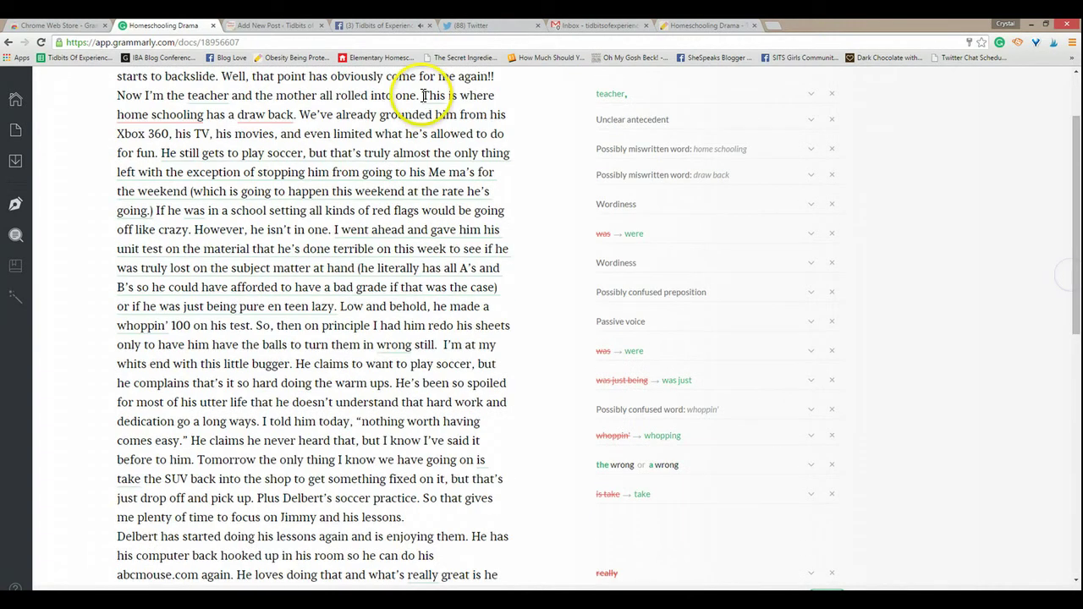
# Step: Post a status on the Tidbits of Experience Facebook page teasing a favourite-editing-program video
pyautogui.click(389, 25)
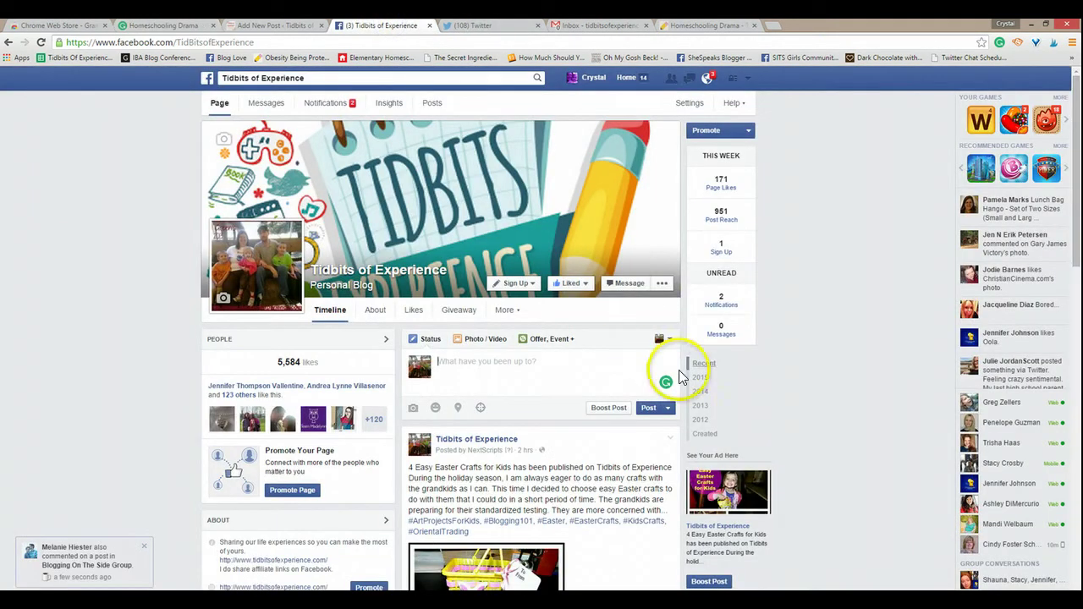
pyautogui.moveTo(675, 394)
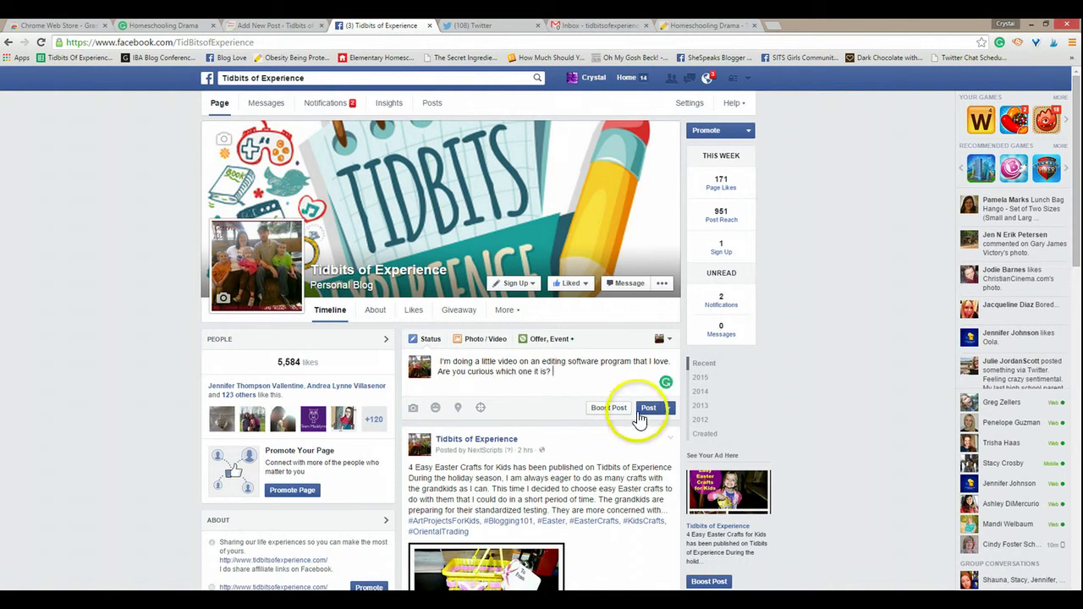
pyautogui.click(648, 409)
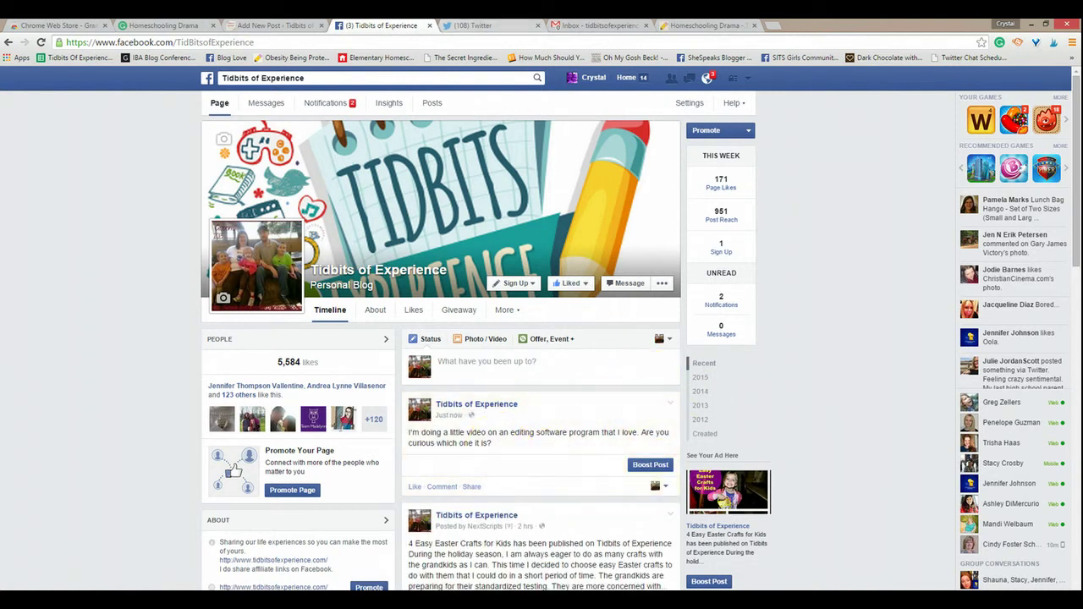
# Step: Open the Twitter tweet composer, then move to the Gmail inbox
pyautogui.click(429, 30)
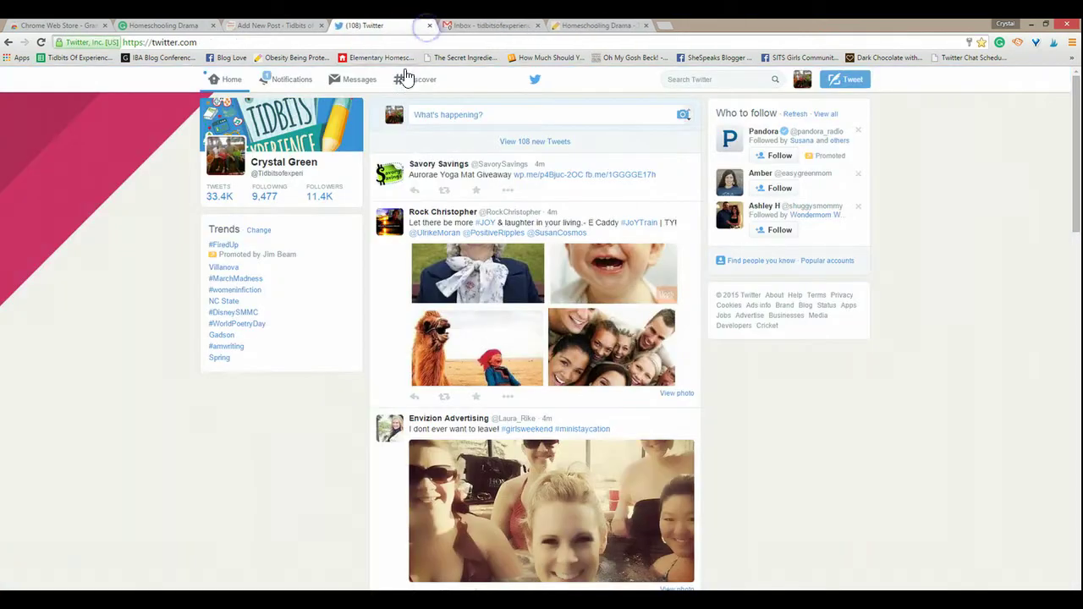
pyautogui.click(581, 113)
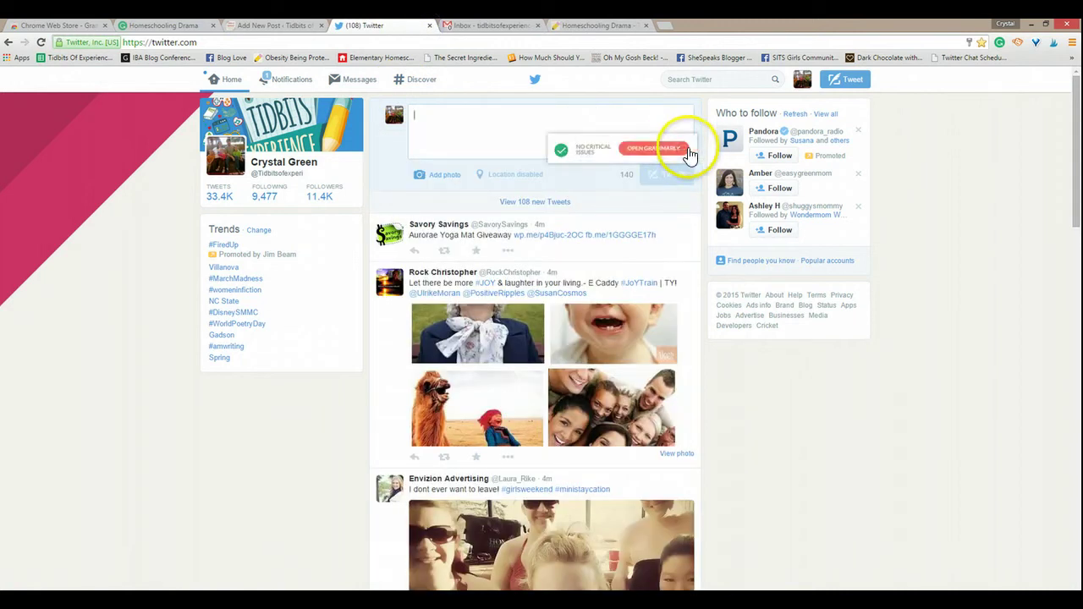
pyautogui.click(431, 29)
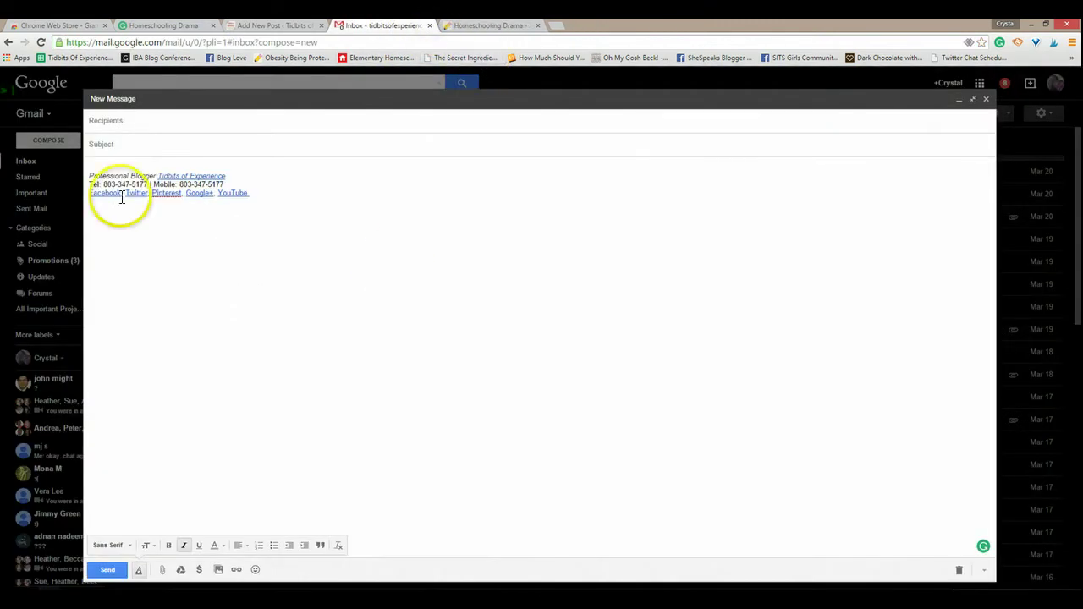
# Step: Close the Gmail tab holding the blank new message
pyautogui.moveTo(981, 550)
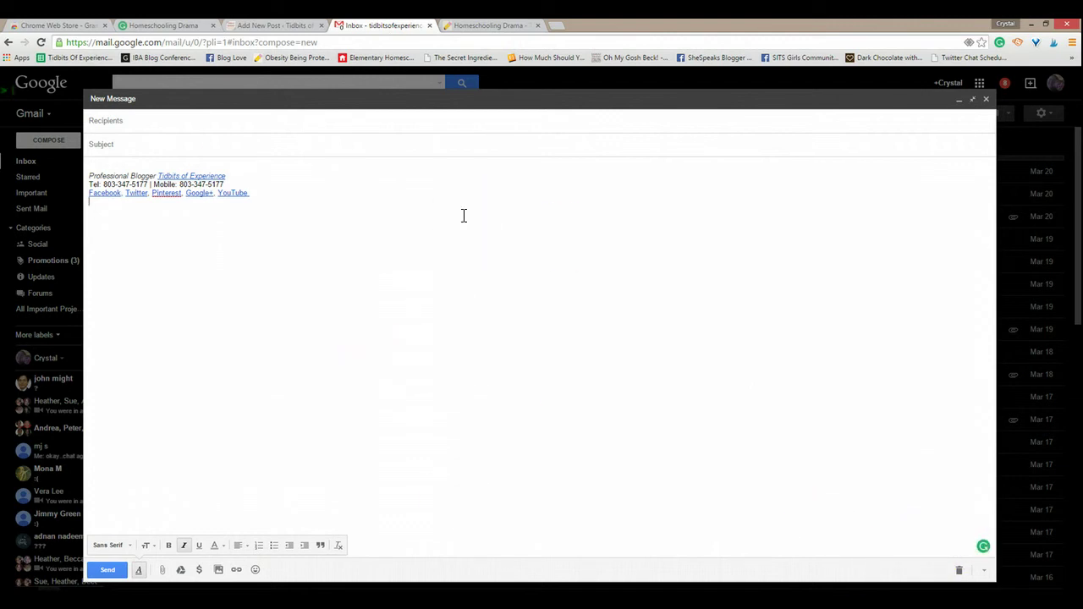
pyautogui.click(430, 26)
# Step: Back in Grammarly, accept the 'teacher,' suggestion to insert the comma
pyautogui.click(183, 31)
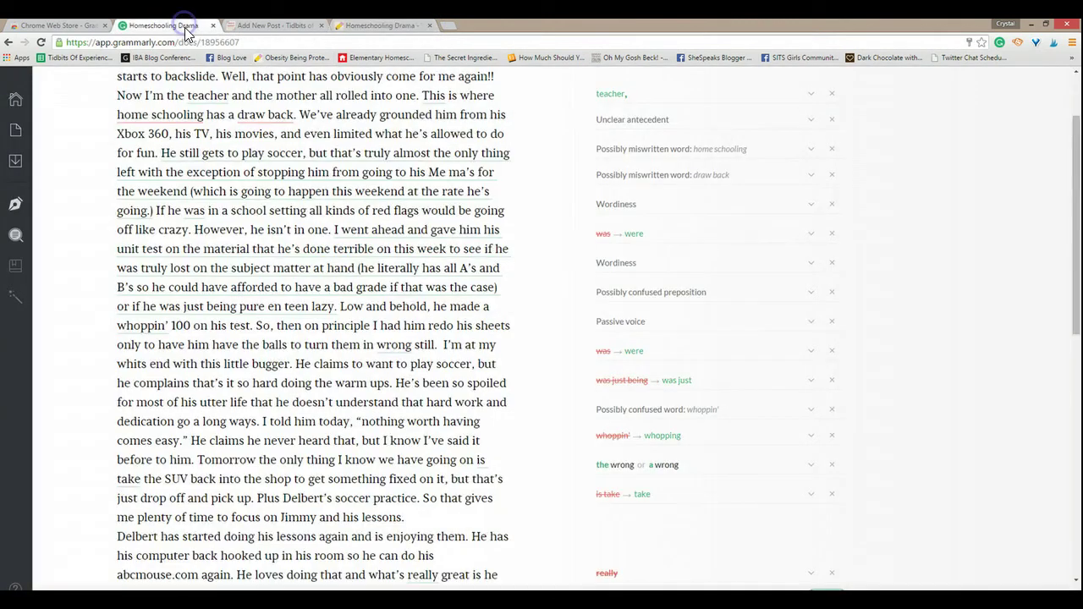
pyautogui.moveTo(1072, 302); pyautogui.dragTo(1078, 199)
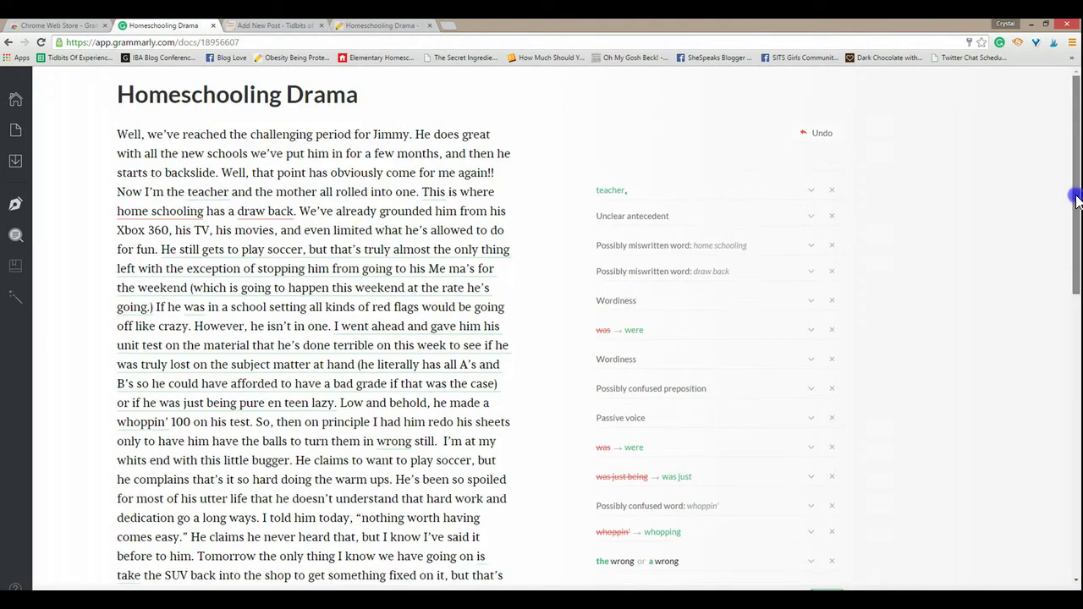
pyautogui.click(608, 194)
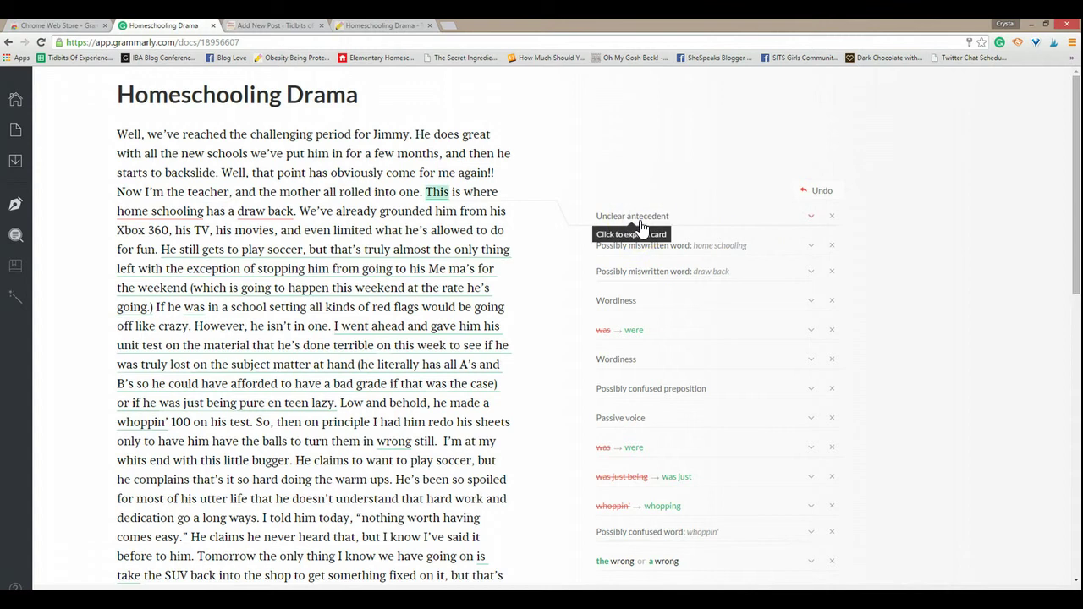
pyautogui.click(620, 225)
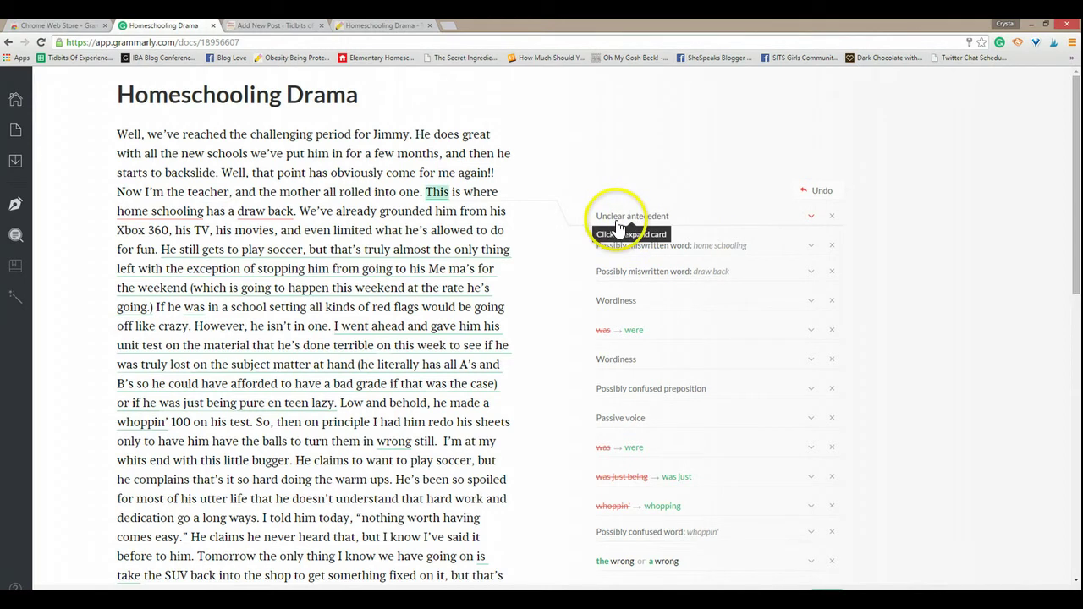
# Step: Choose Casual > Personal blog post as document type and scroll through the rechecked suggestions
pyautogui.click(15, 204)
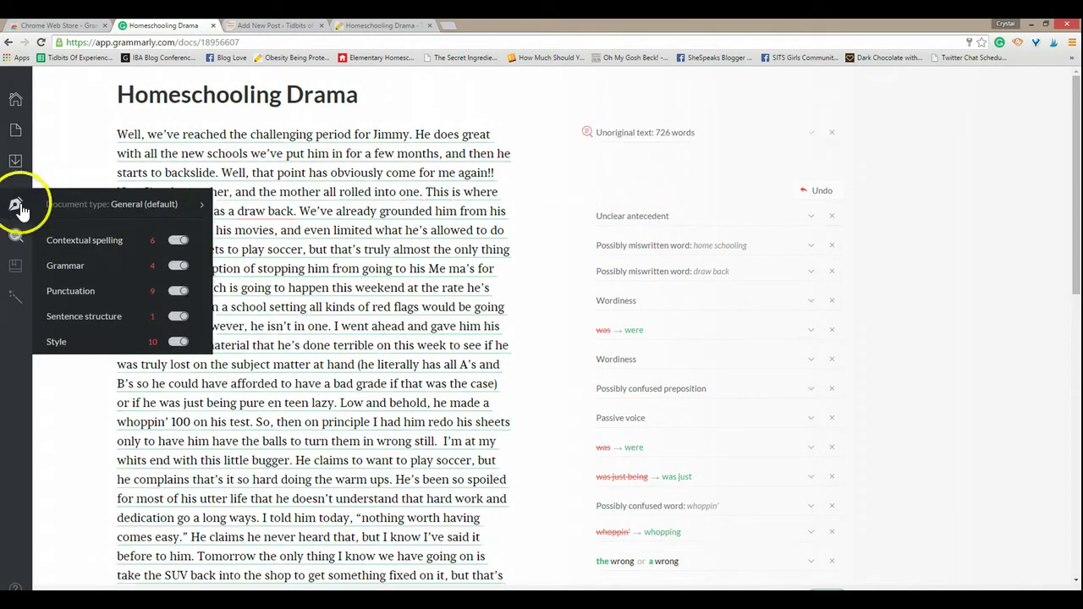
pyautogui.click(173, 203)
pyautogui.moveTo(287, 355)
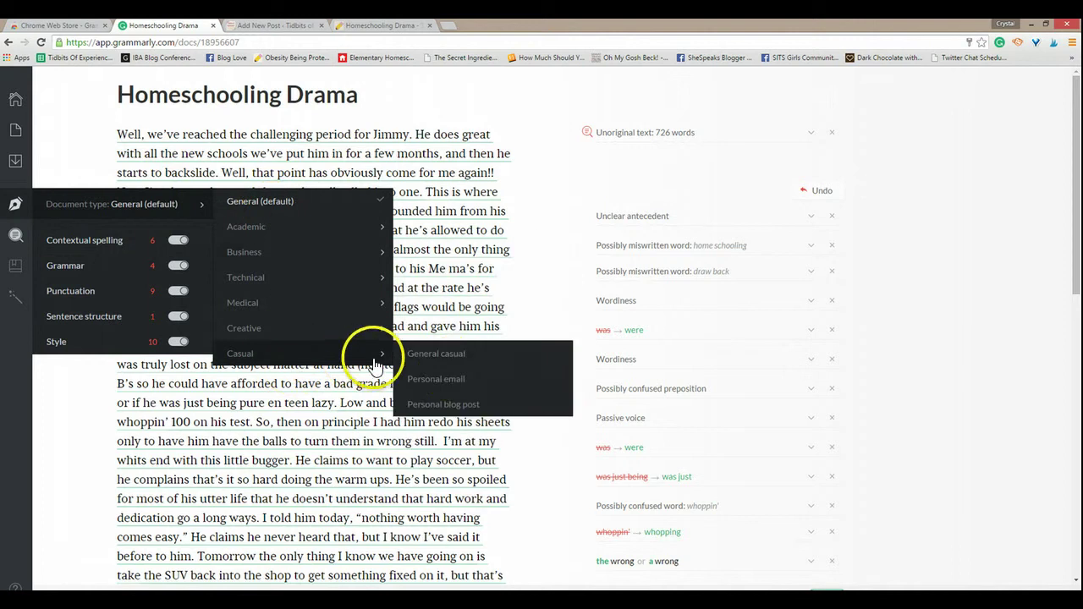
pyautogui.click(443, 404)
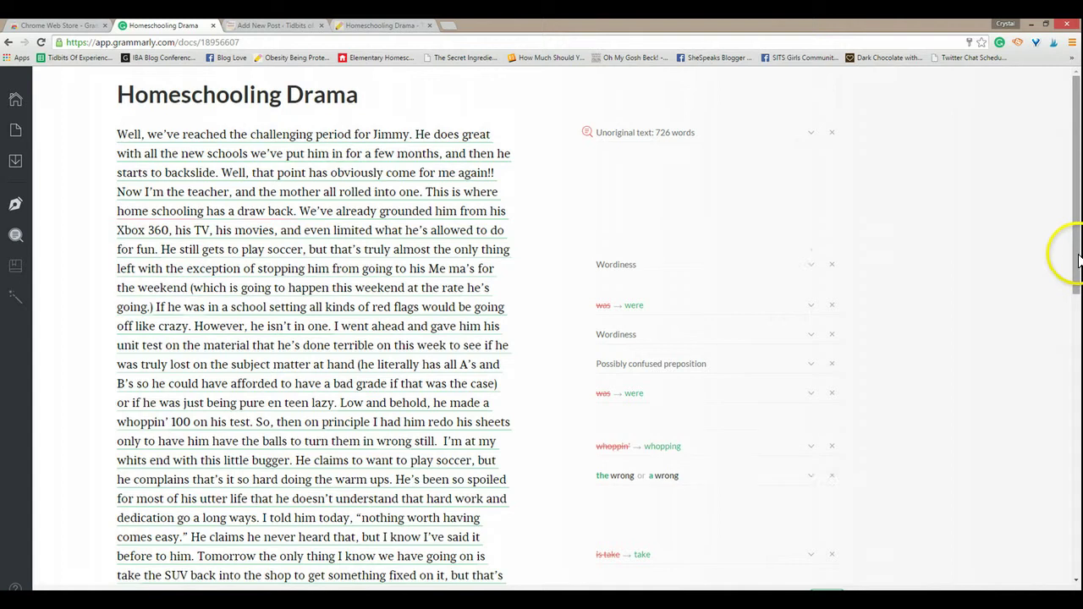
pyautogui.moveTo(1068, 251); pyautogui.dragTo(1069, 559)
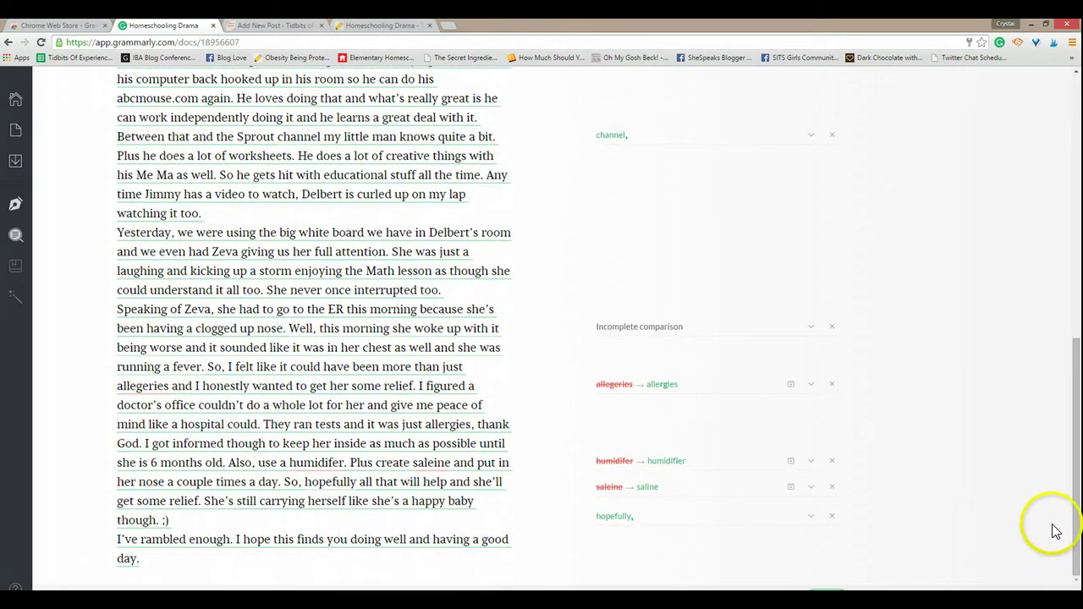
pyautogui.moveTo(1072, 474); pyautogui.dragTo(1067, 222)
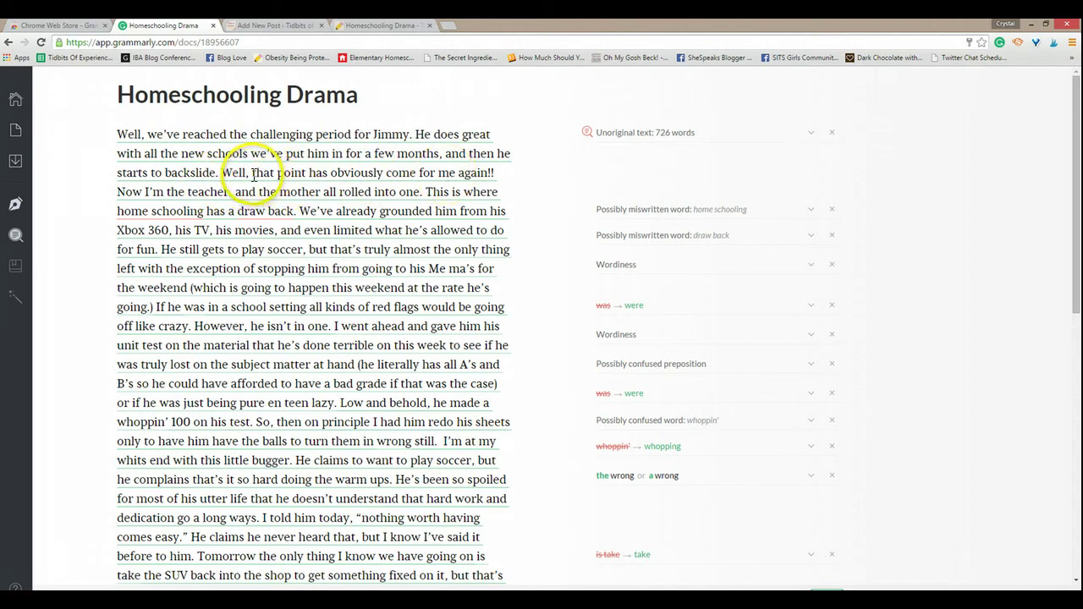
# Step: Delete 'me', add 's', remove 'Well,' and capitalise 'That' in the opening sentence
pyautogui.click(497, 173)
pyautogui.click(497, 172)
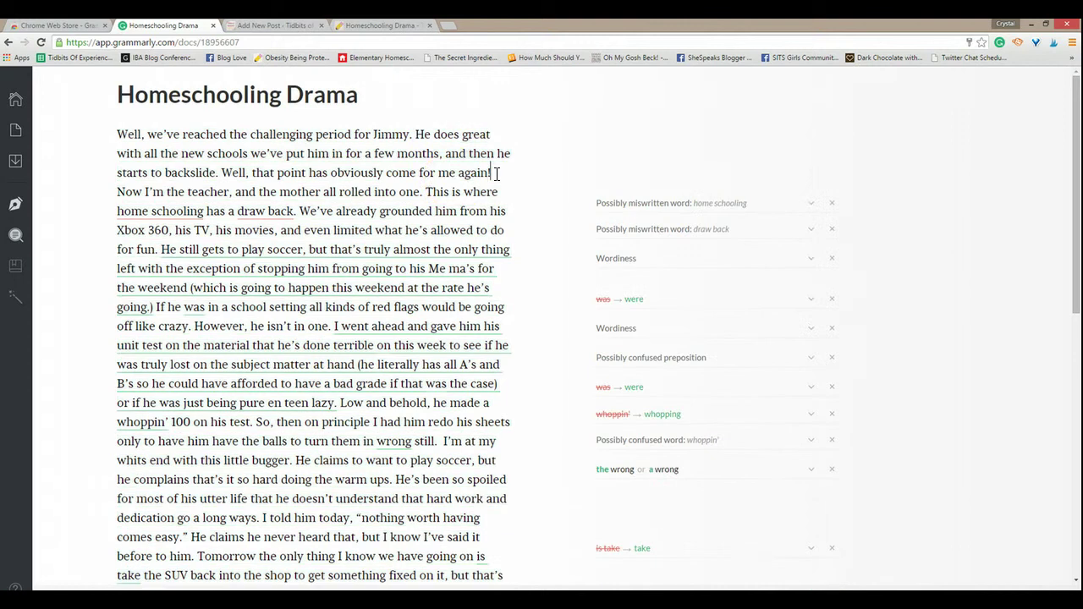
pyautogui.click(453, 175)
pyautogui.press('BackSpace')
pyautogui.press('BackSpace')
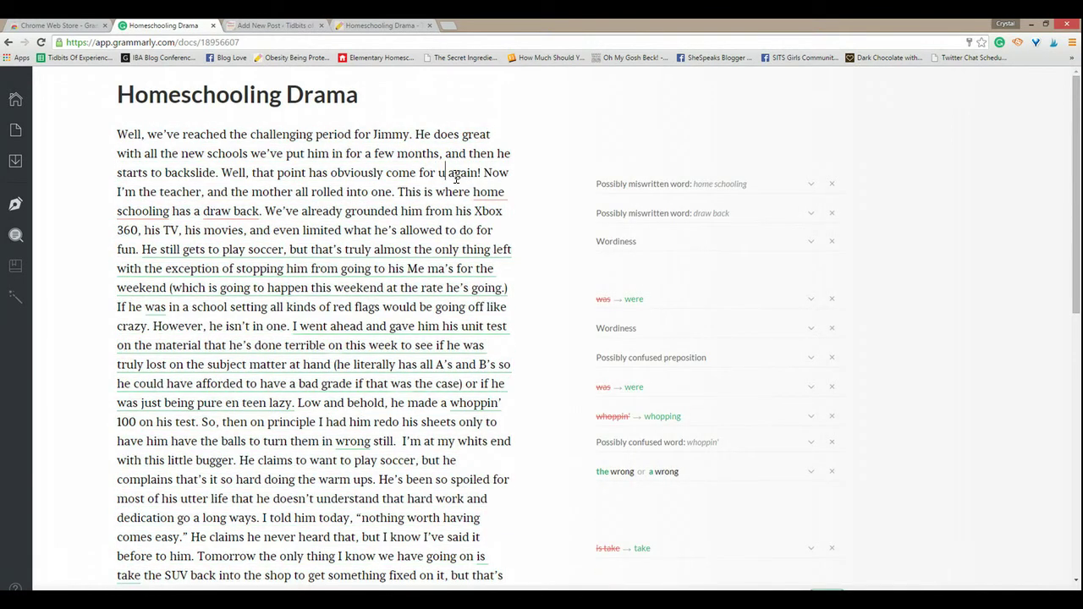
pyautogui.write('s')
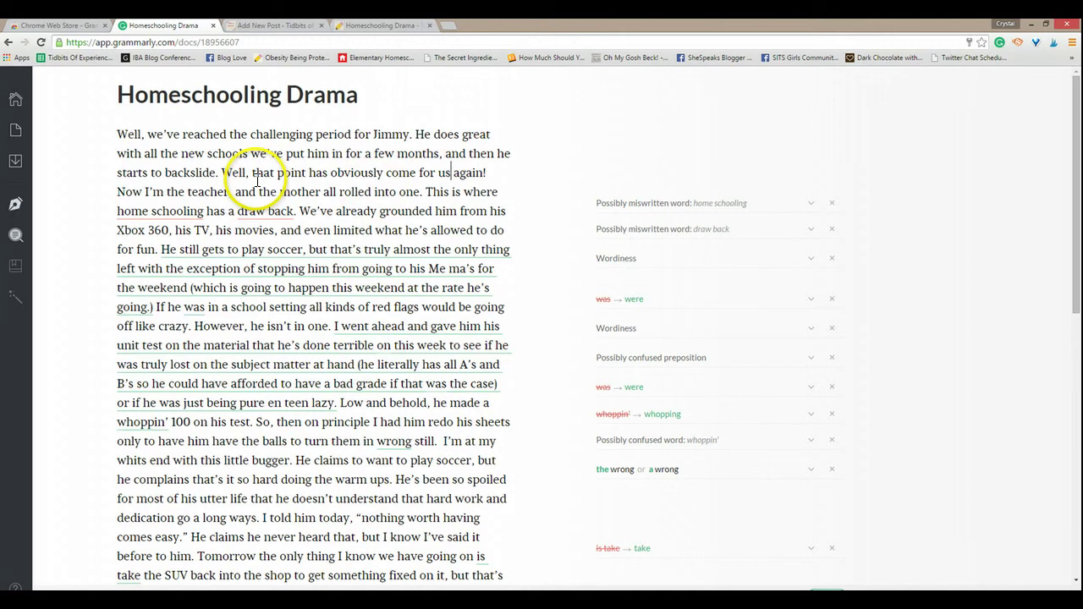
pyautogui.moveTo(252, 172); pyautogui.dragTo(224, 173)
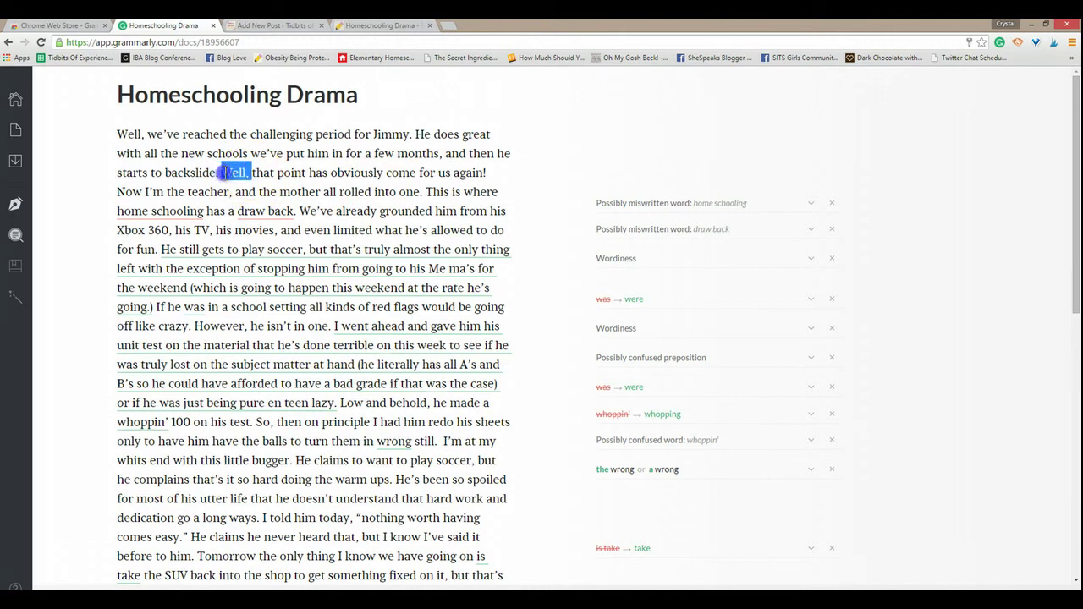
pyautogui.press('BackSpace')
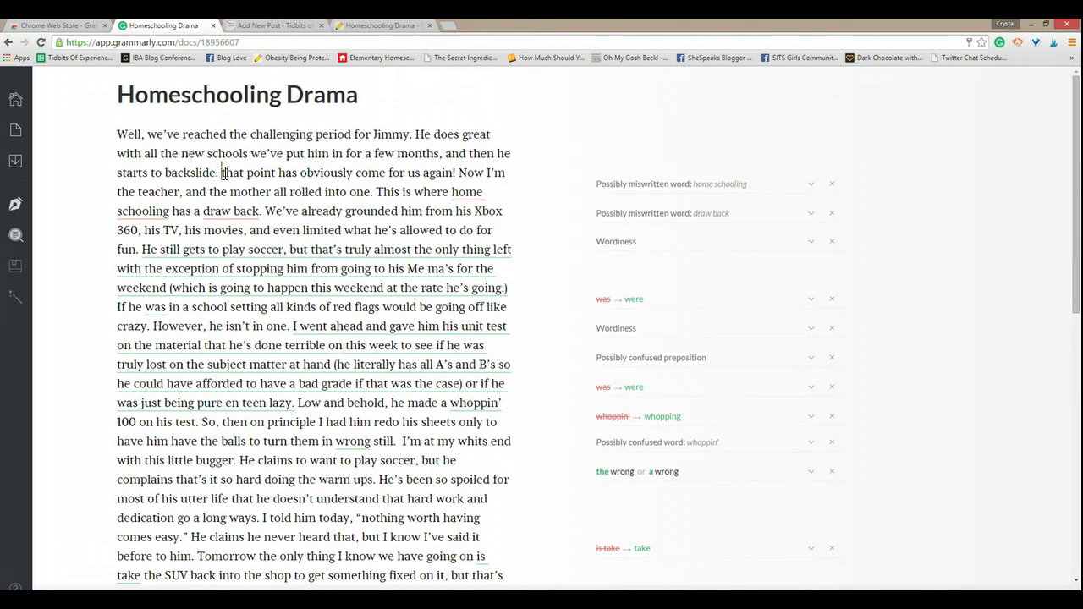
pyautogui.write('T')
pyautogui.press('Delete')
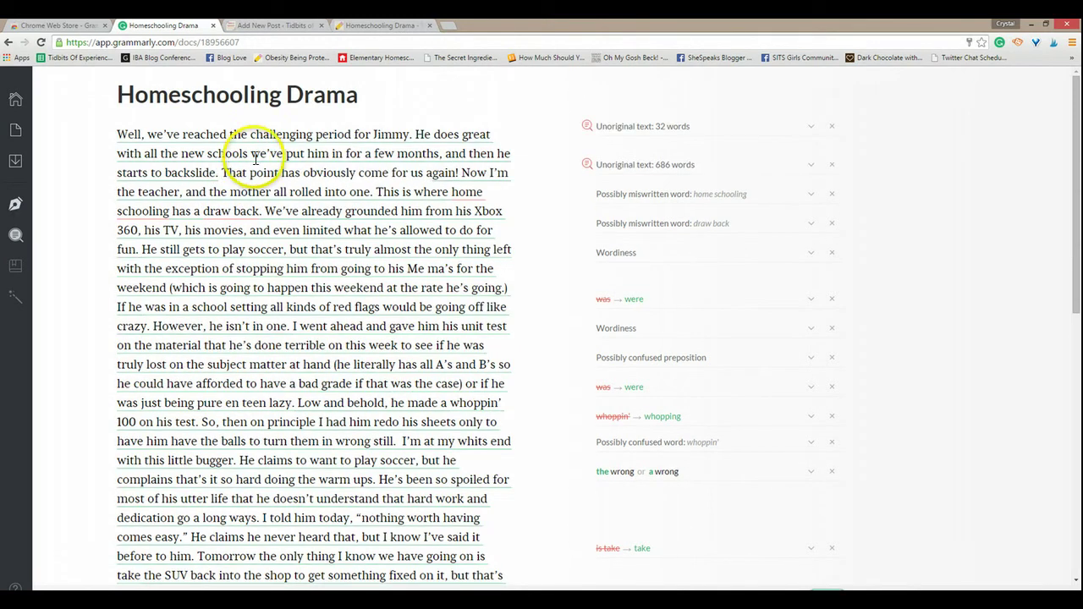
# Step: Dismiss the 32-word and 686-word unoriginal-text warnings and the 'come for' preposition suggestion
pyautogui.click(259, 150)
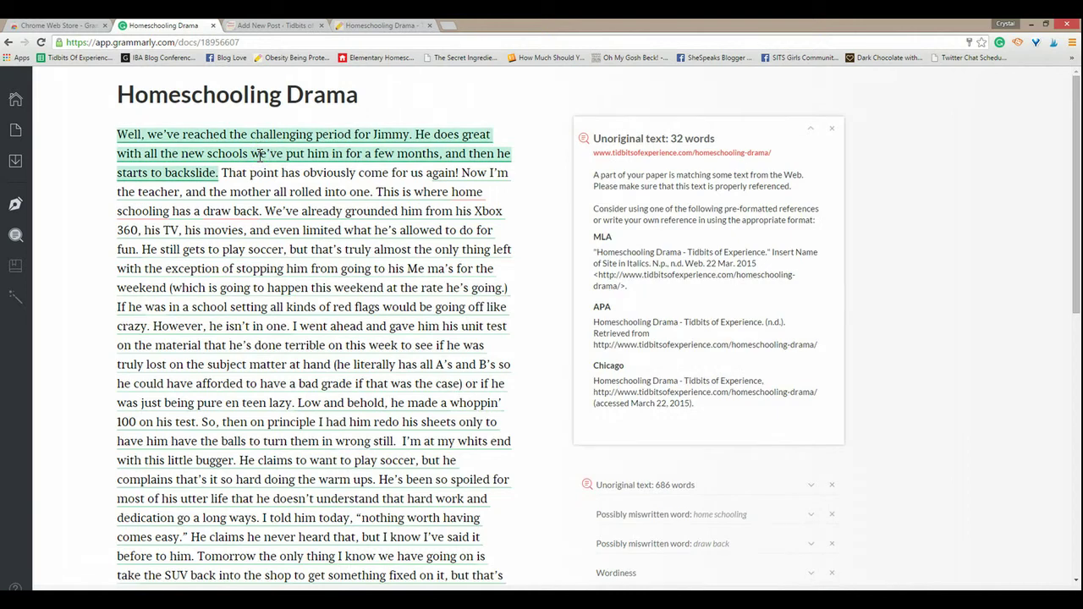
pyautogui.click(833, 130)
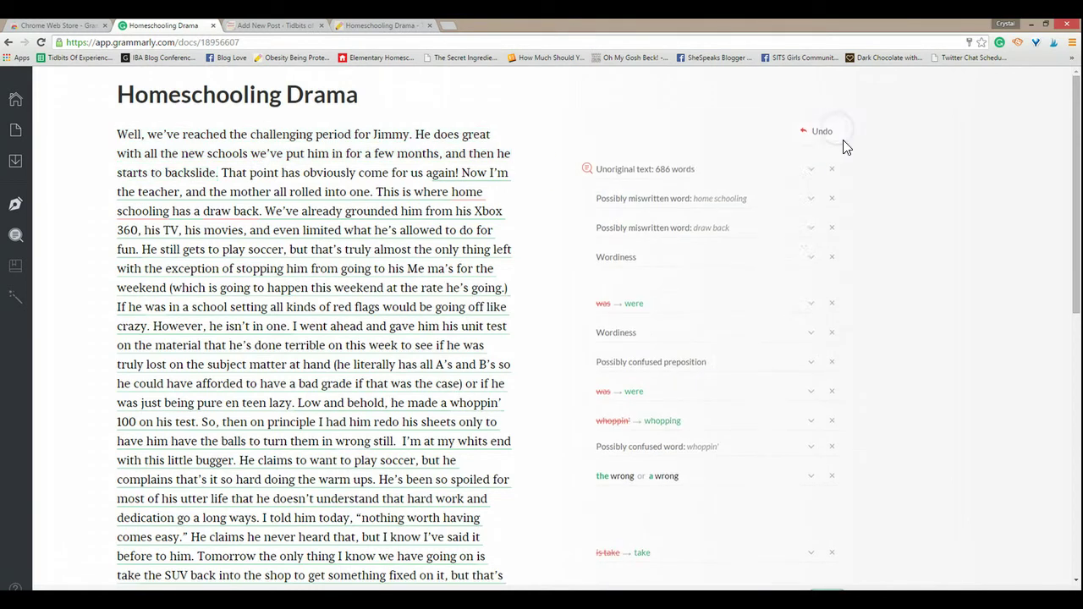
pyautogui.click(694, 195)
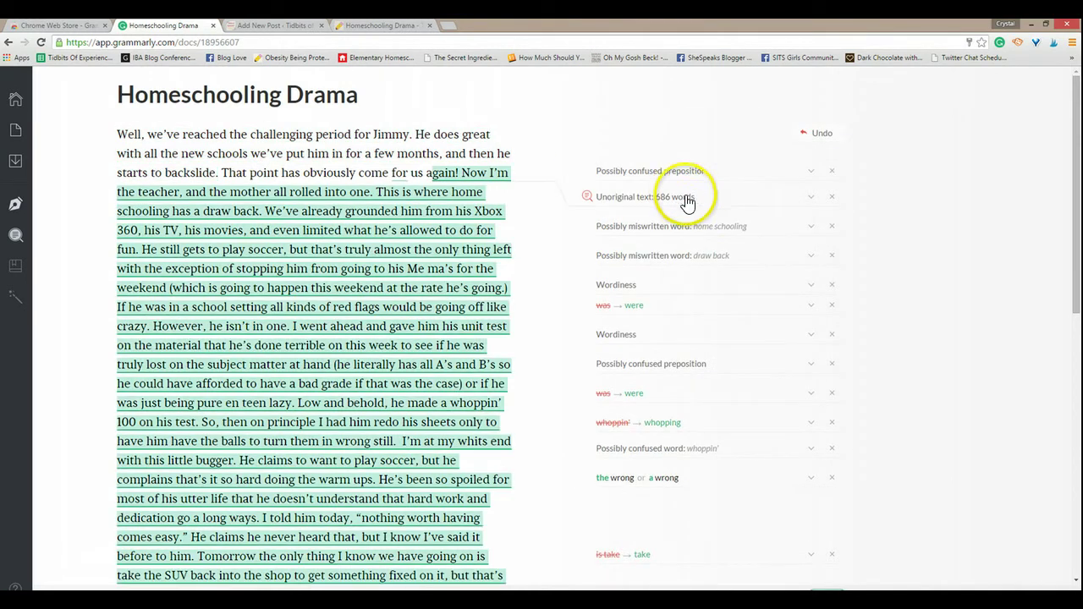
pyautogui.click(833, 197)
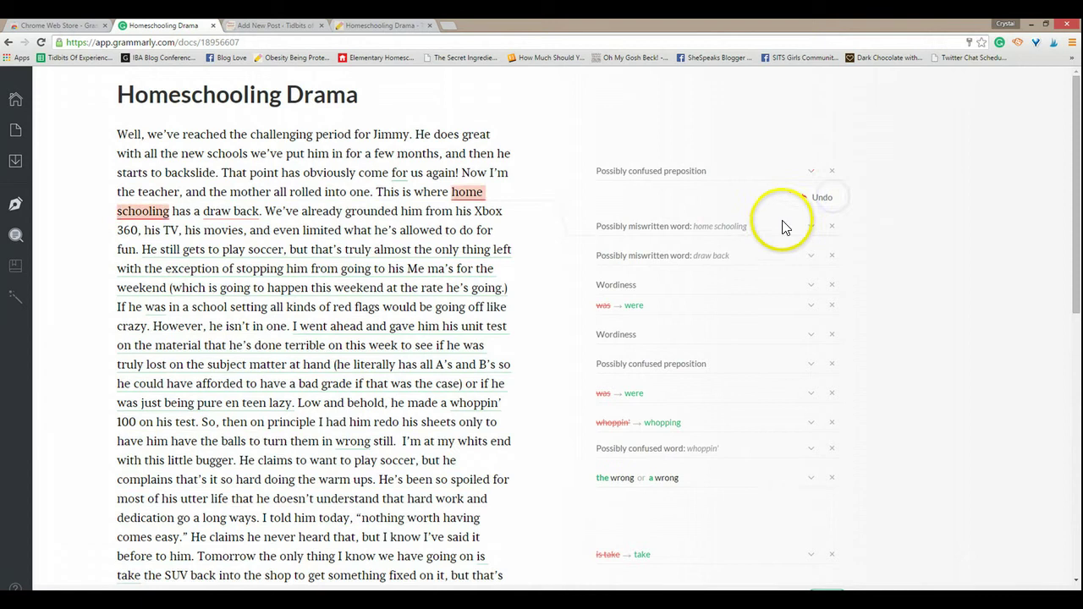
pyautogui.click(698, 182)
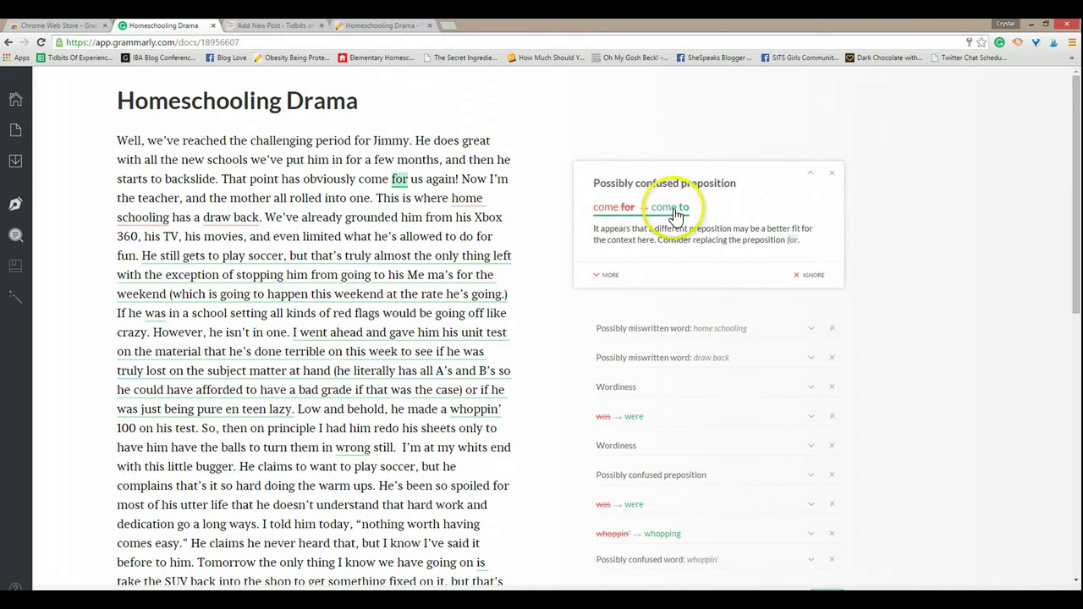
pyautogui.click(628, 213)
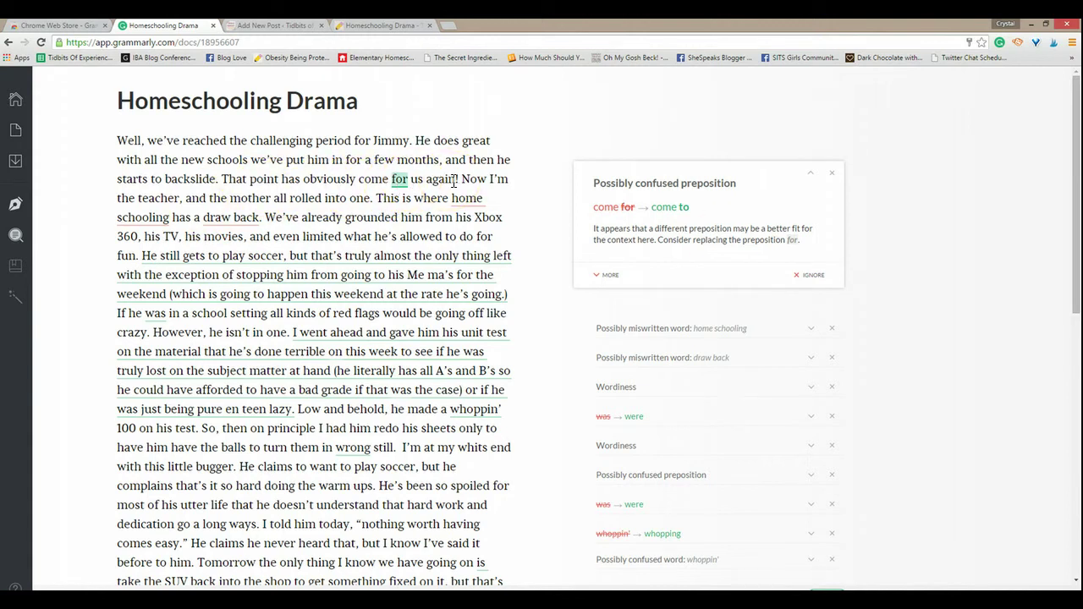
pyautogui.click(832, 174)
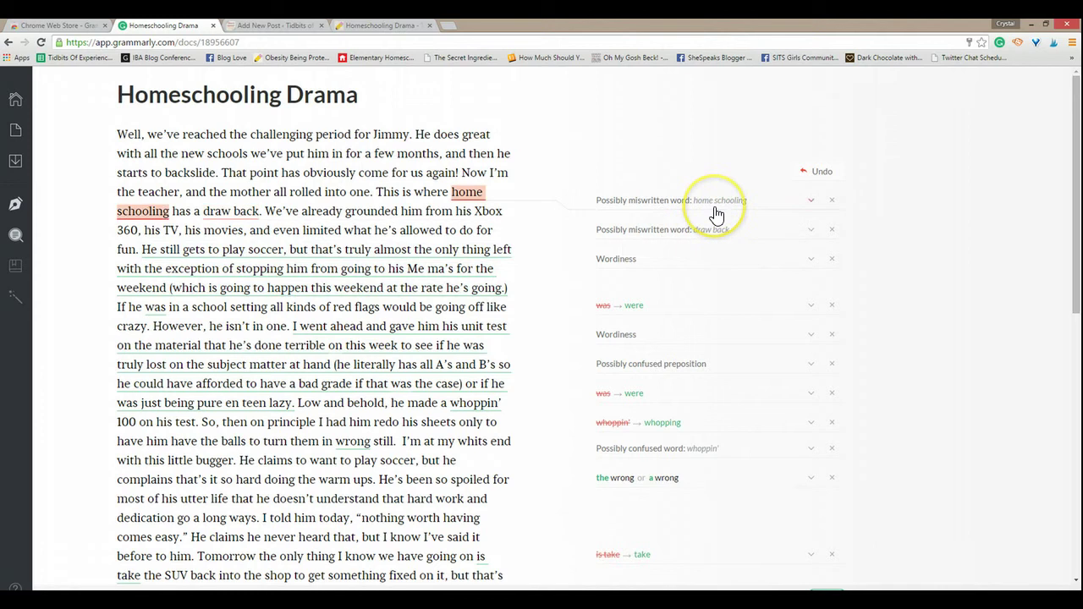
# Step: Merge 'home schooling' and 'draw back' into single words and dismiss the 32-word unoriginal-text warning
pyautogui.click(716, 210)
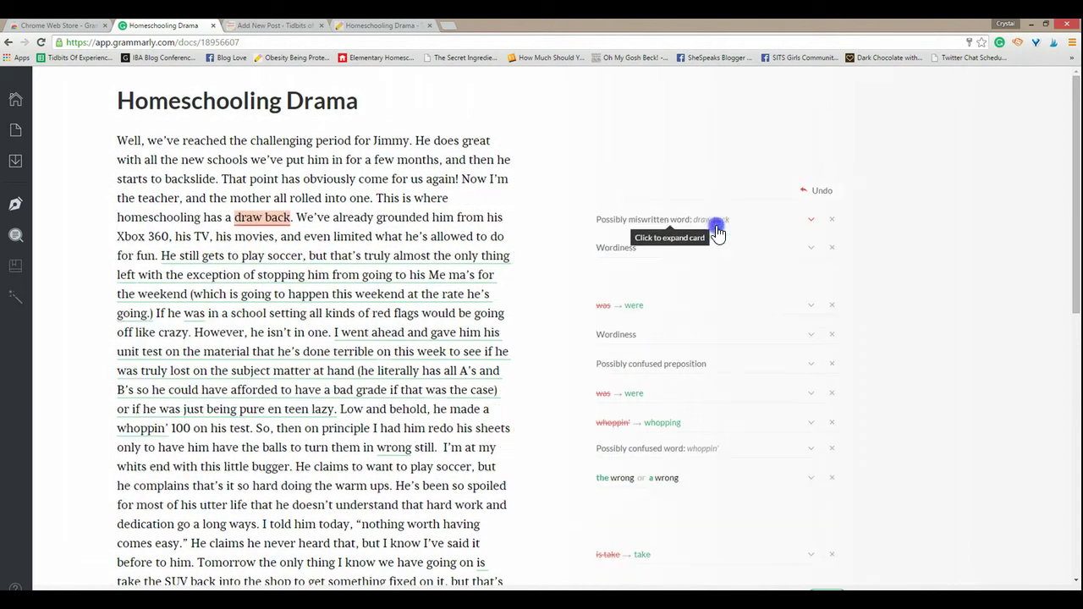
pyautogui.click(709, 223)
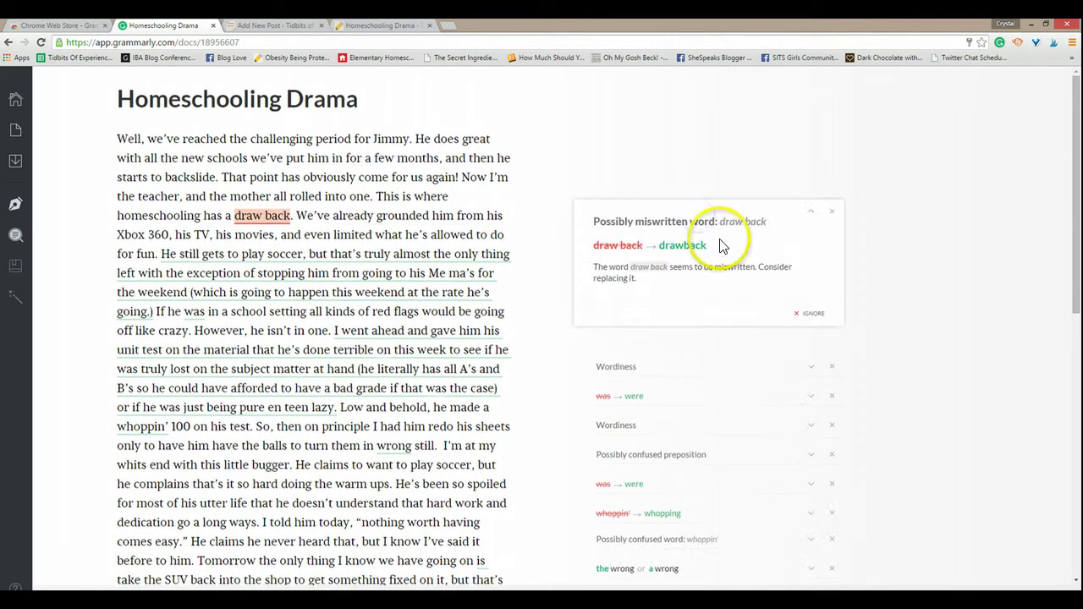
pyautogui.click(684, 246)
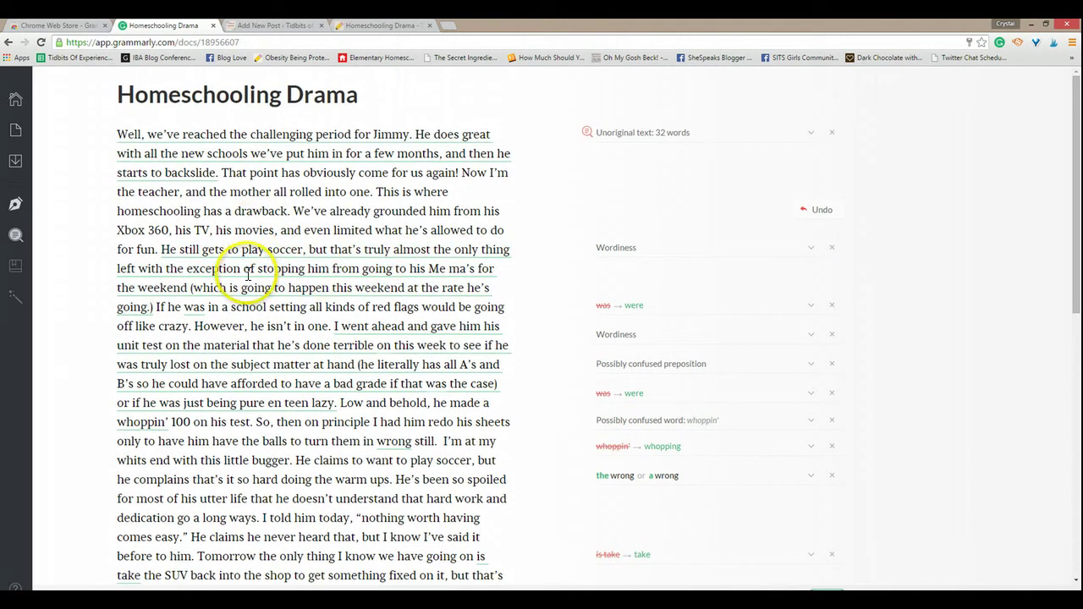
pyautogui.click(831, 133)
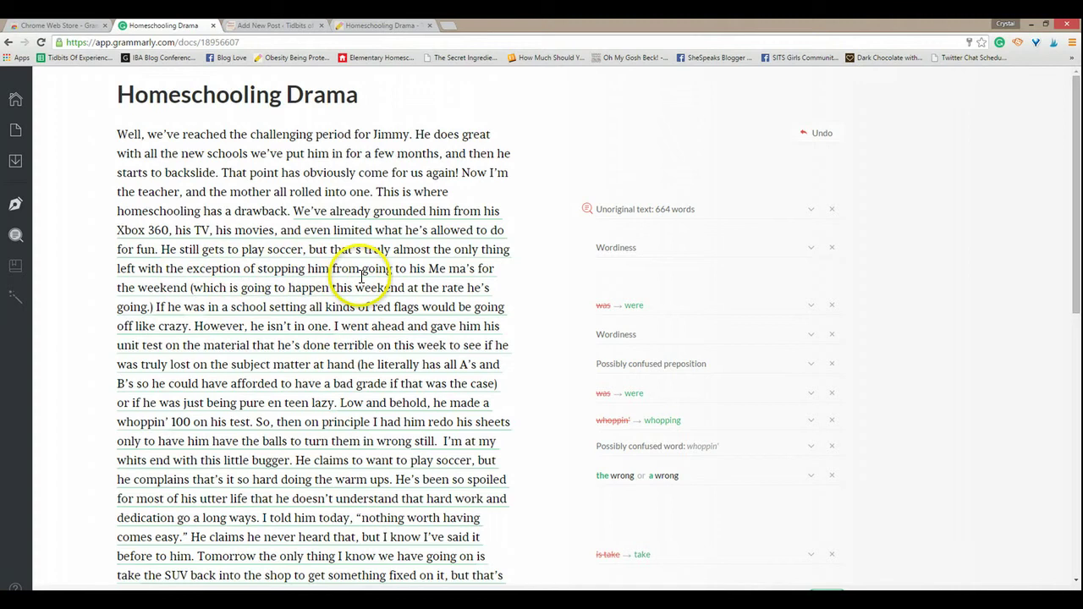
# Step: End the sentence after 'left', delete 'with', and accept 'The exception' and was→were fixes
pyautogui.click(138, 269)
pyautogui.write('.')
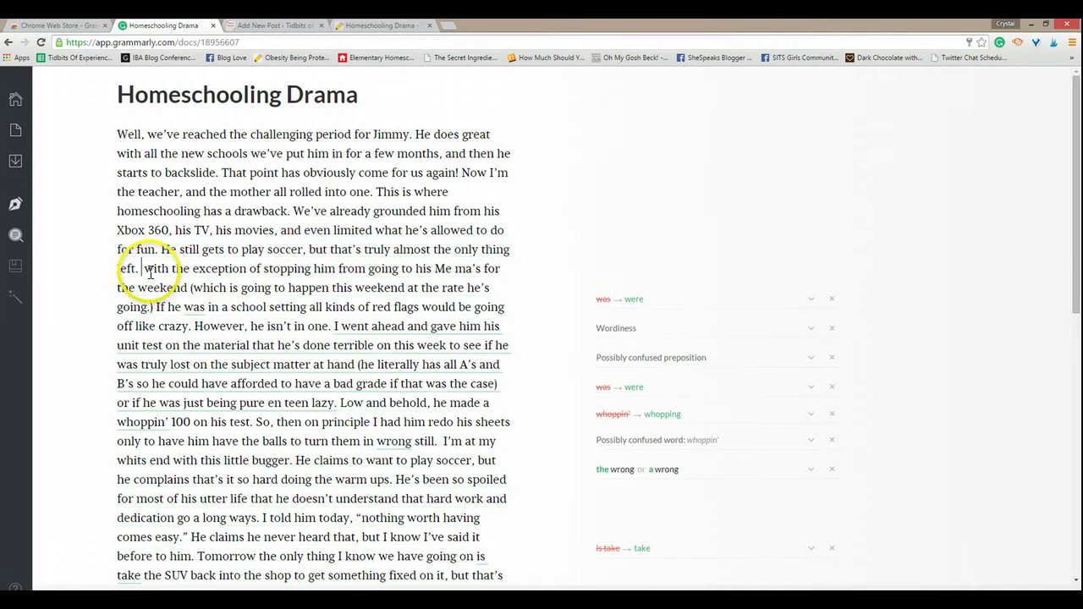
pyautogui.moveTo(144, 269); pyautogui.dragTo(169, 268)
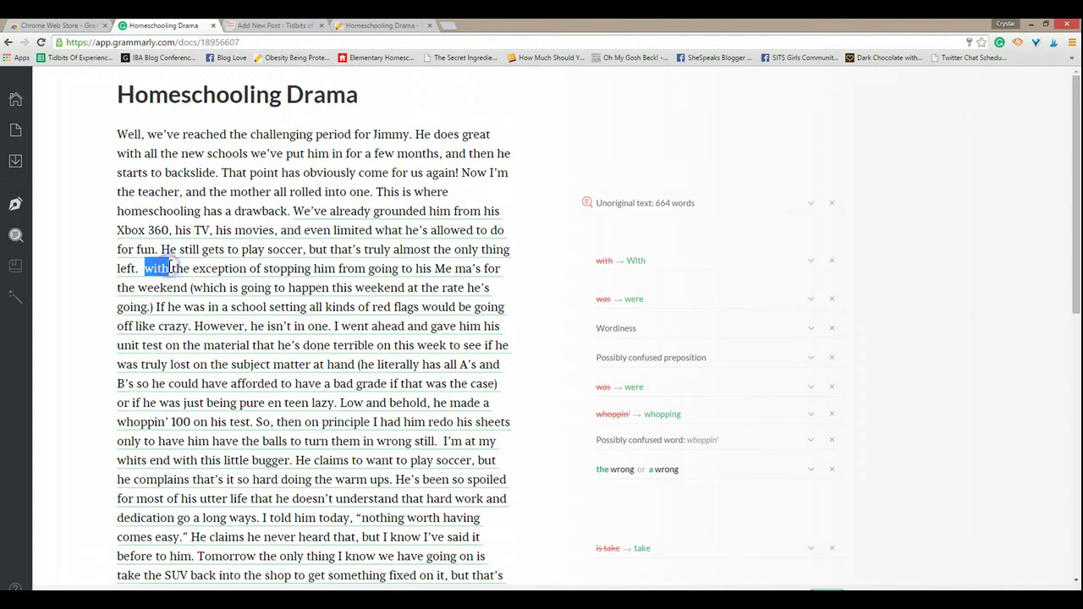
pyautogui.press('BackSpace')
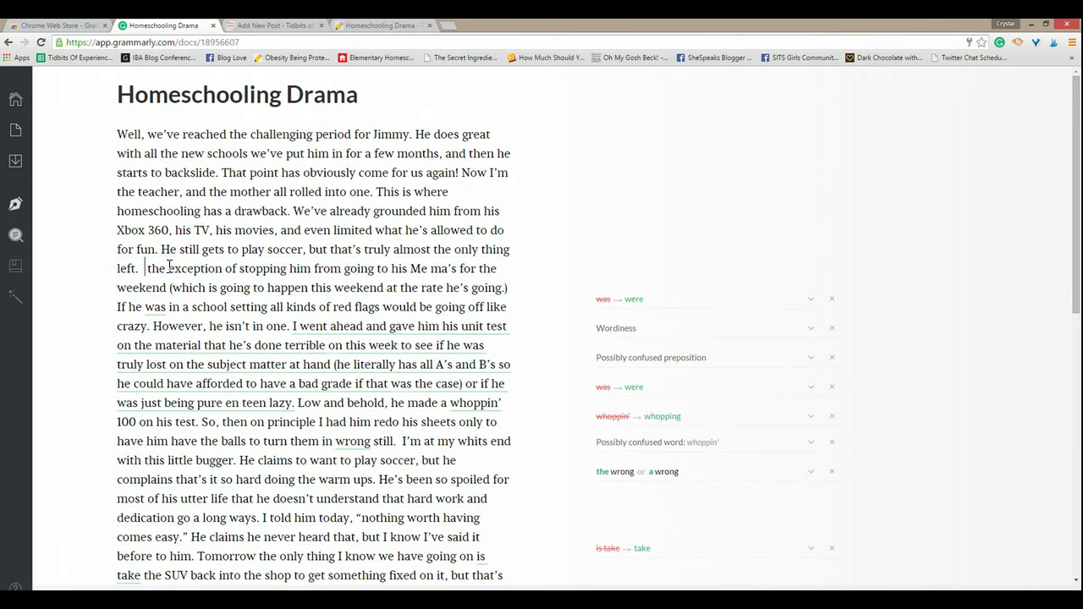
pyautogui.click(618, 298)
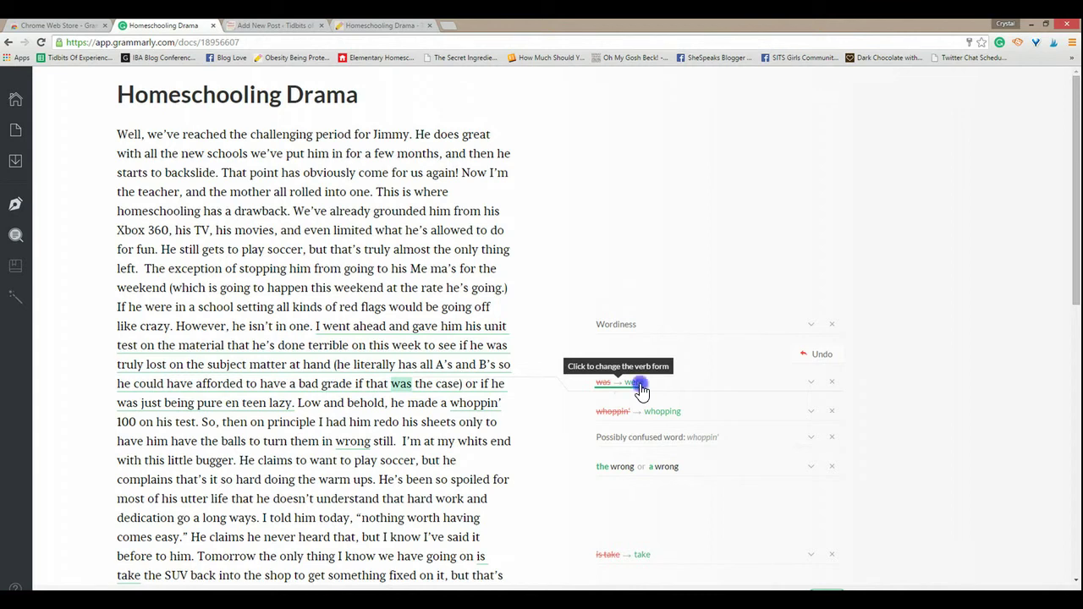
# Step: Change 'was' to 'were', fix 'whoppin'' to 'whopping', and dismiss the 499-word, article and 75-word alerts
pyautogui.click(641, 389)
pyautogui.click(658, 417)
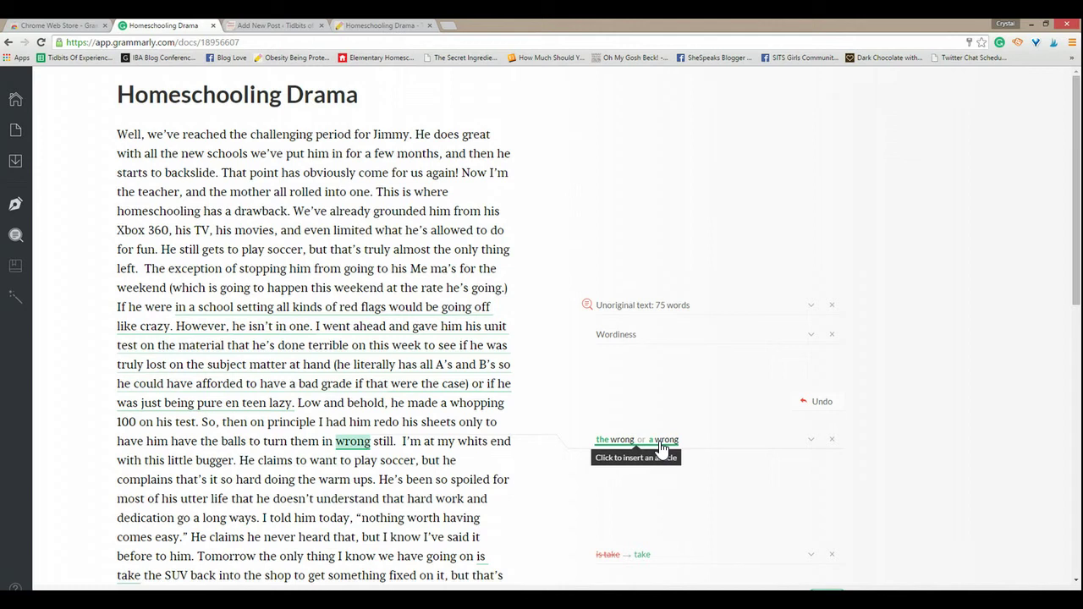
pyautogui.click(610, 447)
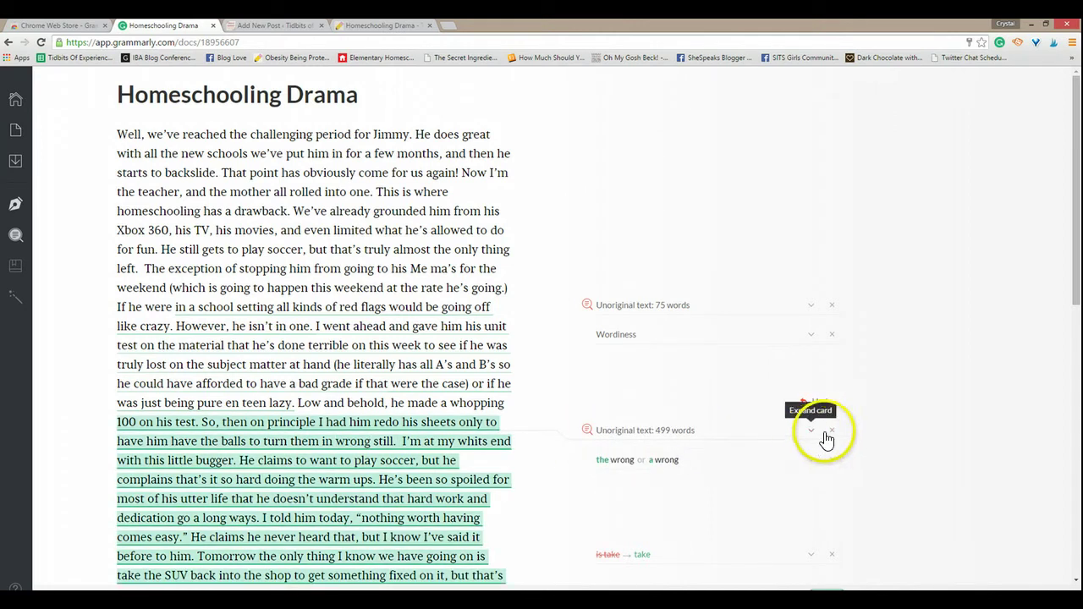
pyautogui.click(835, 432)
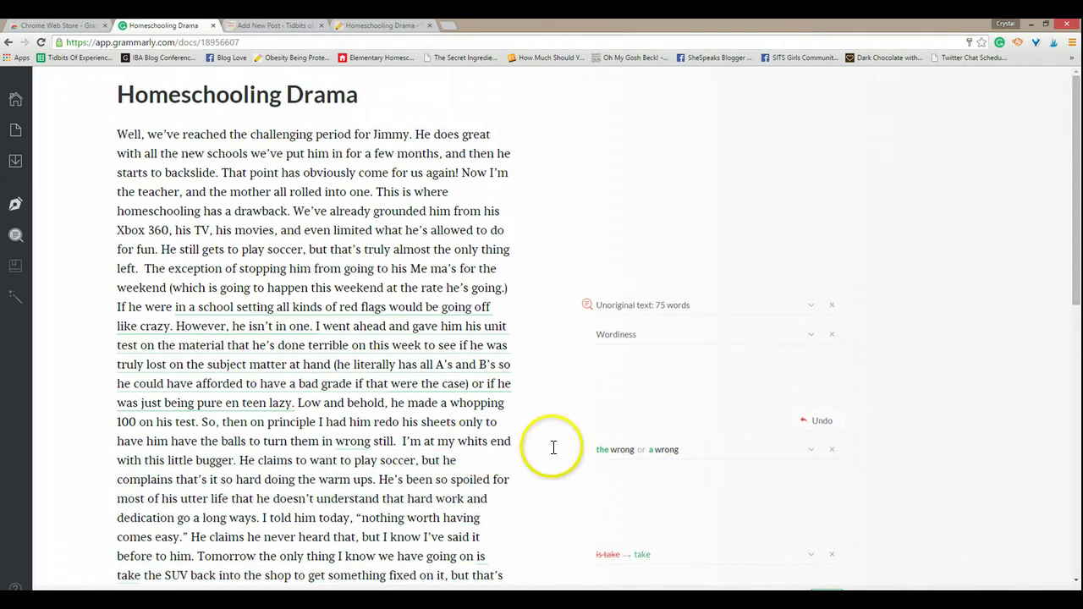
pyautogui.click(845, 456)
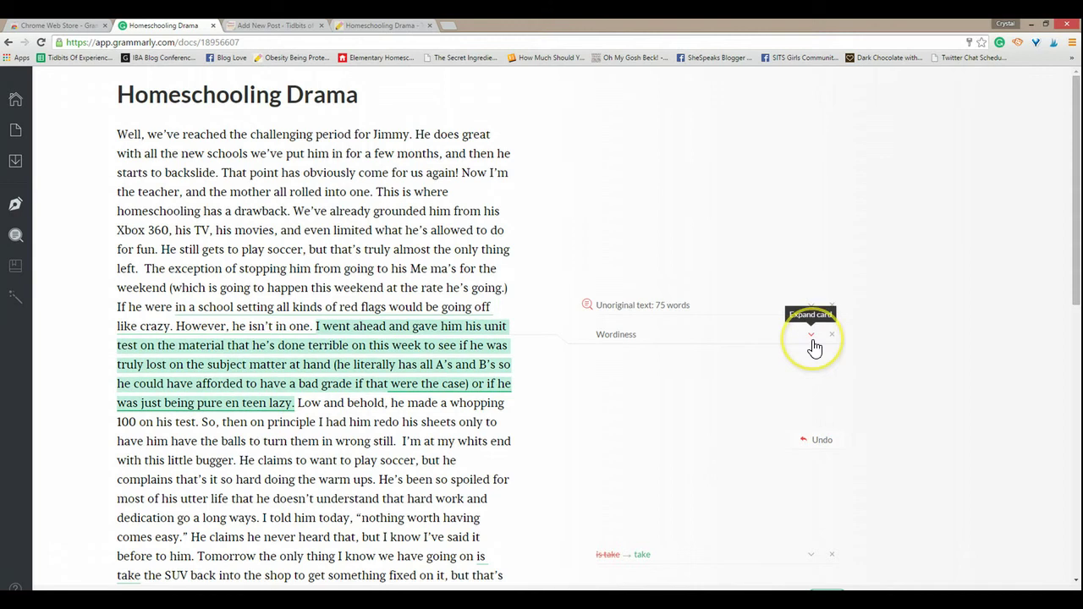
pyautogui.moveTo(1075, 275); pyautogui.dragTo(1074, 366)
pyautogui.click(832, 282)
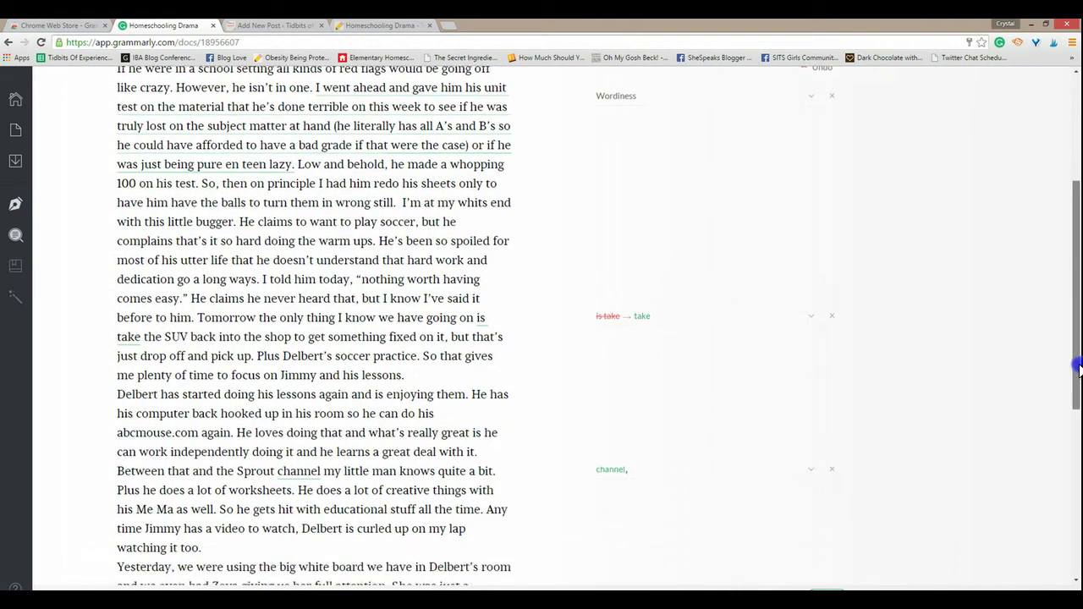
# Step: Fix 'is take', allergies, humidifier and saline, and add commas after 'channel' and 'hopefully'
pyautogui.click(633, 323)
pyautogui.click(616, 470)
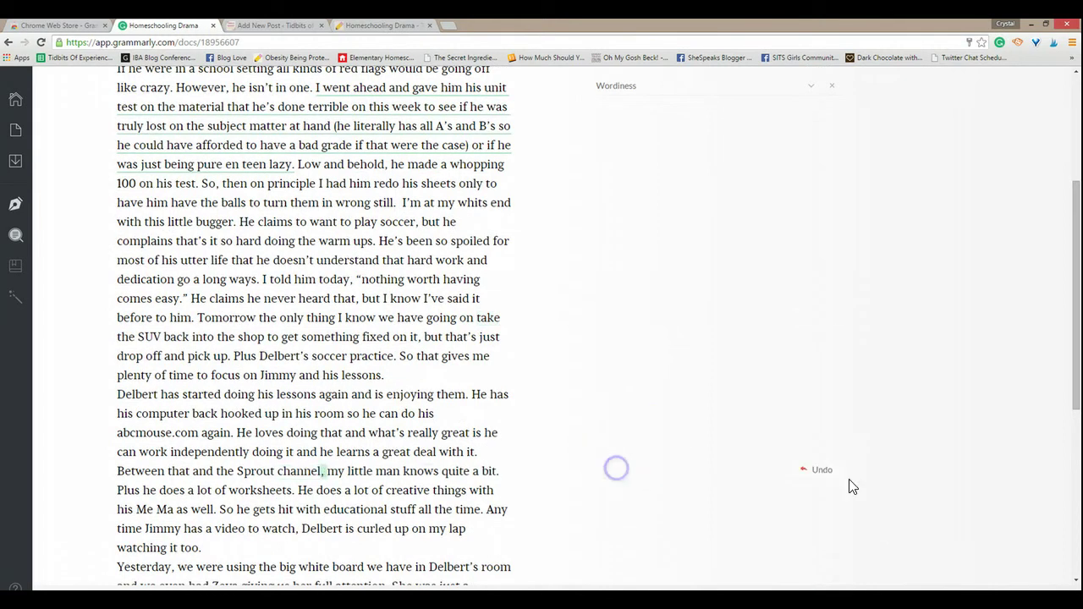
pyautogui.moveTo(1069, 380); pyautogui.dragTo(1066, 495)
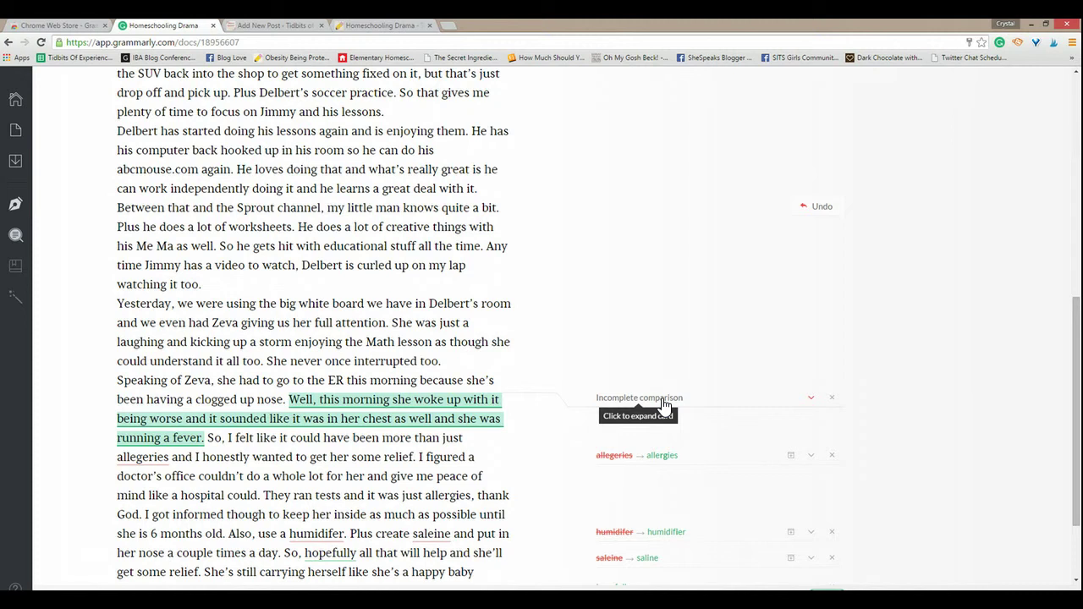
pyautogui.click(663, 457)
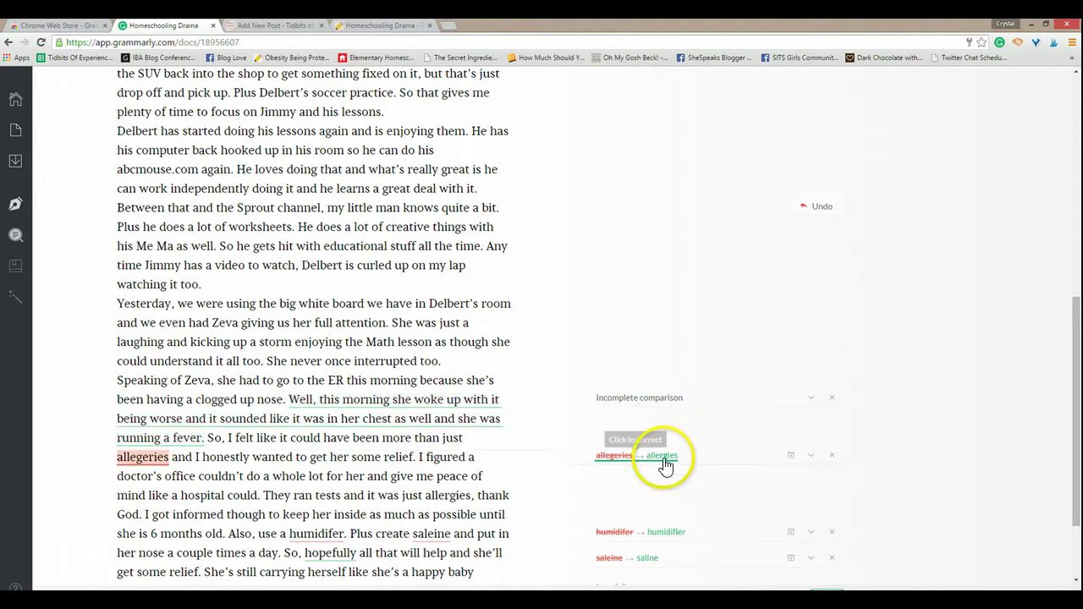
pyautogui.click(677, 532)
pyautogui.click(654, 560)
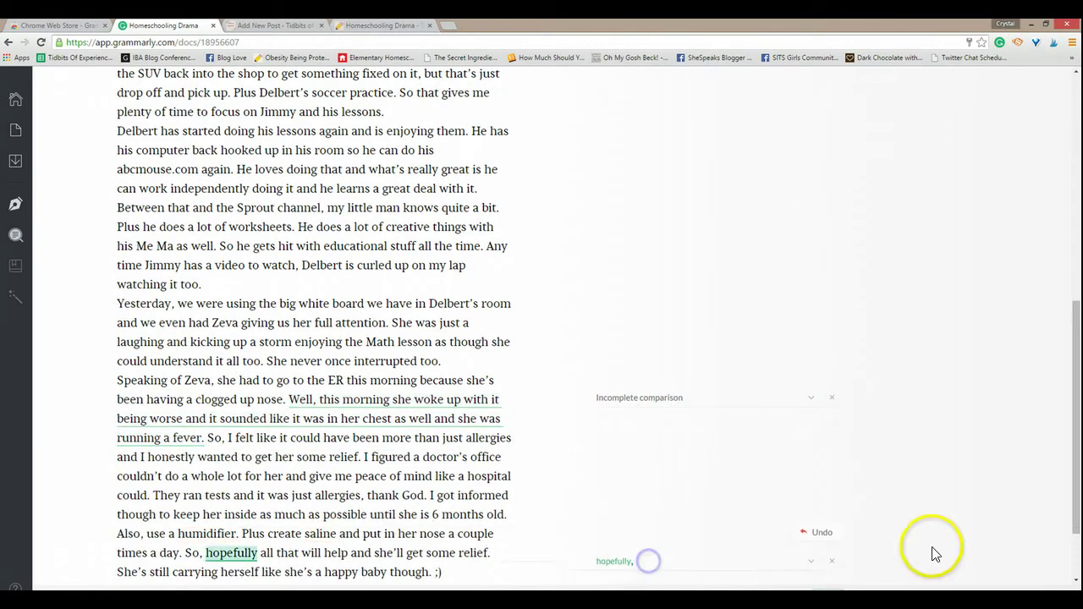
pyautogui.moveTo(1069, 513); pyautogui.dragTo(1020, 553)
pyautogui.click(613, 470)
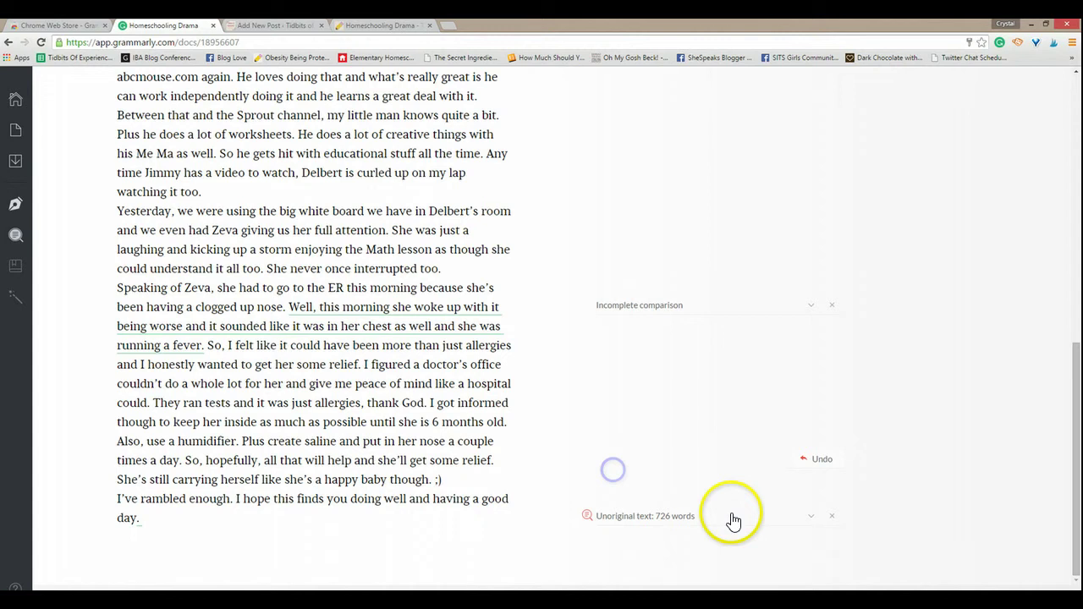
# Step: Dismiss the 726-word, 63-word and 50-word unoriginal-text alerts
pyautogui.click(833, 518)
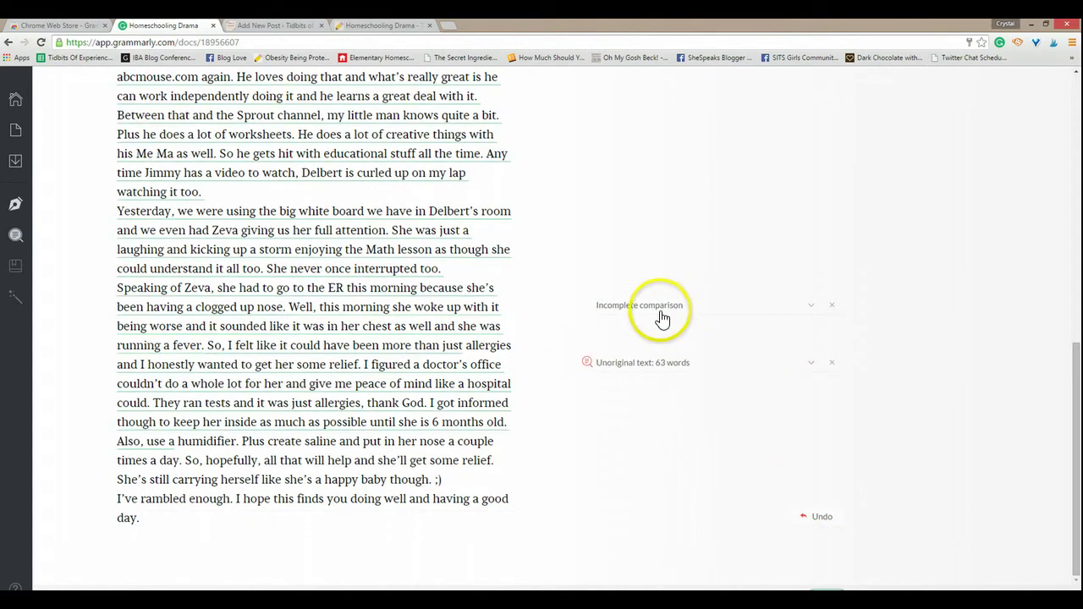
pyautogui.click(834, 362)
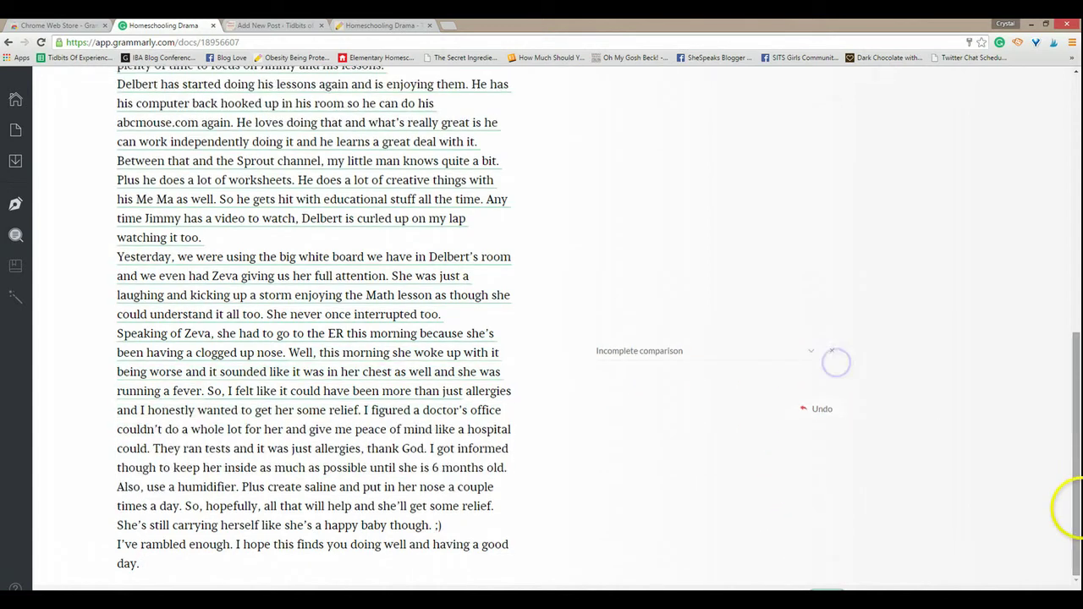
pyautogui.moveTo(1076, 441)
pyautogui.mouseDown()
pyautogui.moveTo(1079, 174)
pyautogui.moveTo(1079, 535)
pyautogui.moveTo(1074, 455)
pyautogui.mouseUp()
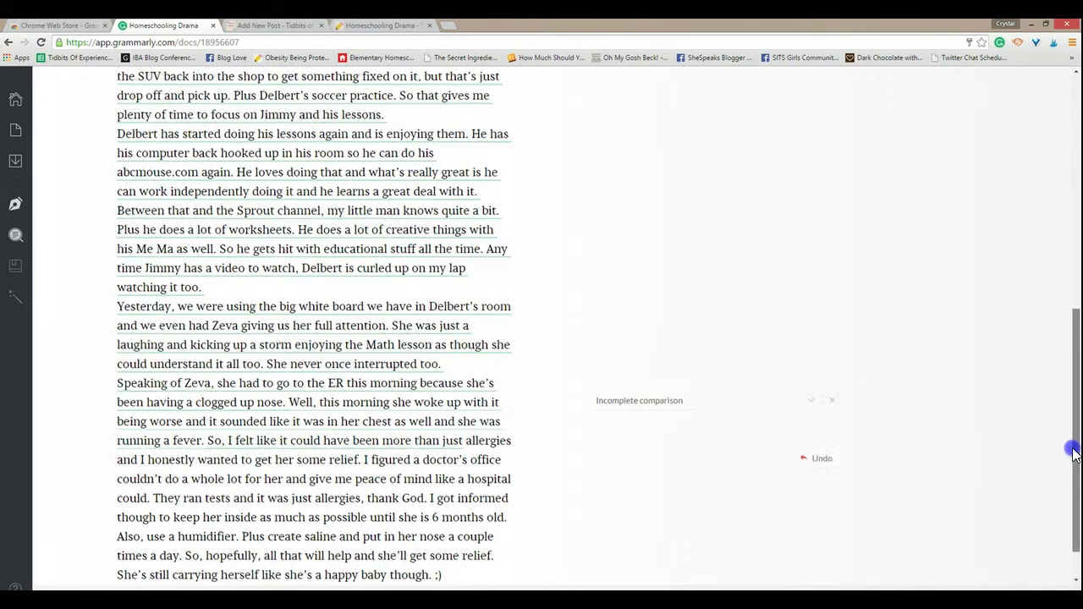
pyautogui.scroll(2, 1073, 454)
pyautogui.scroll(-3, 1073, 454)
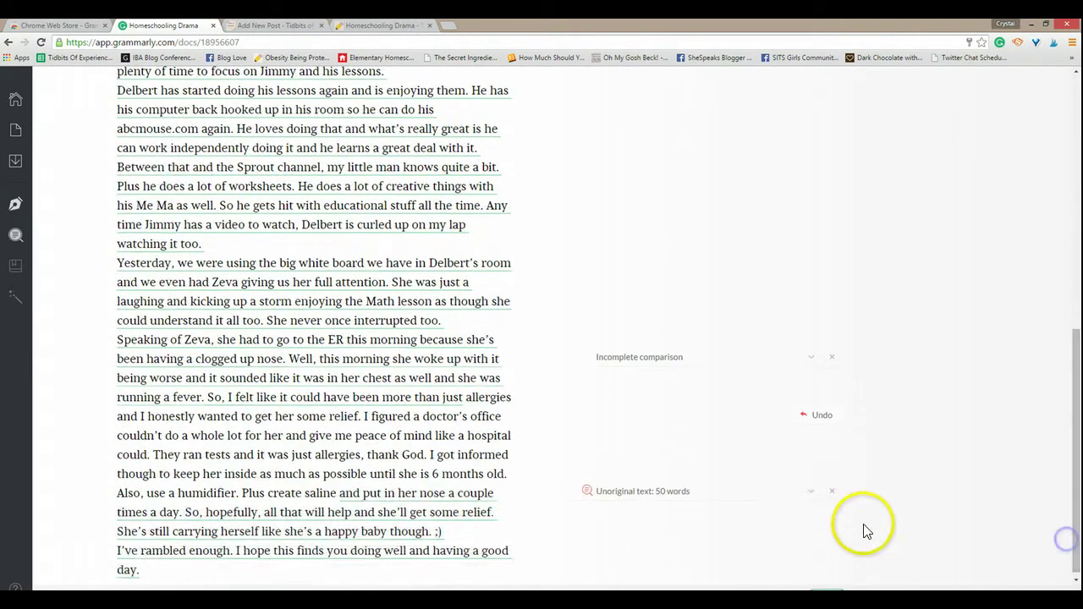
pyautogui.click(831, 495)
pyautogui.moveTo(1074, 507); pyautogui.dragTo(1068, 295)
# Step: Dismiss the 380-word unoriginal-text alert and ignore the Wordiness note
pyautogui.click(832, 318)
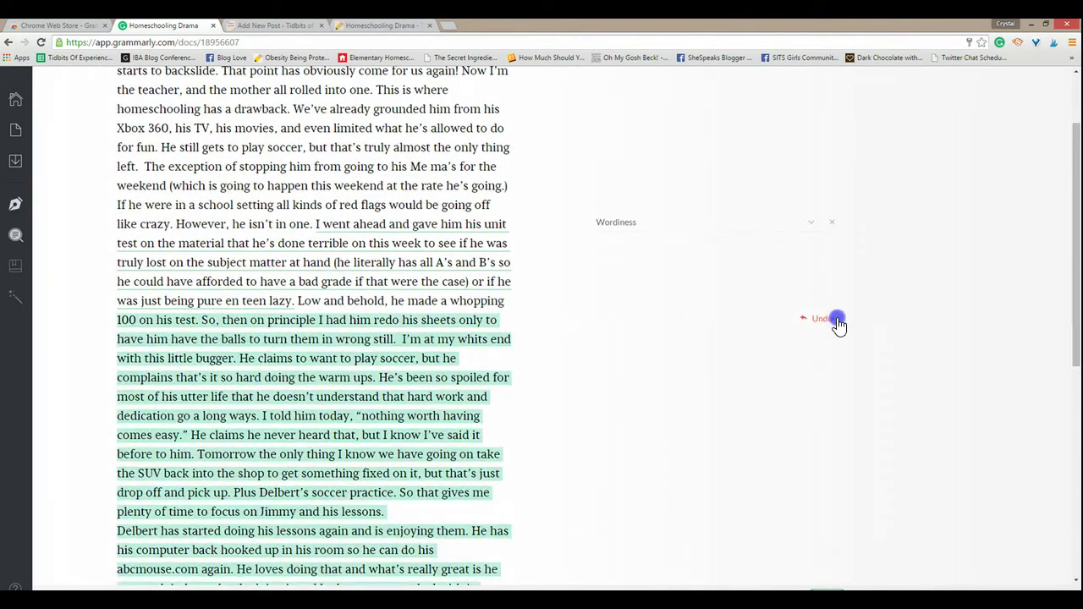
pyautogui.click(808, 223)
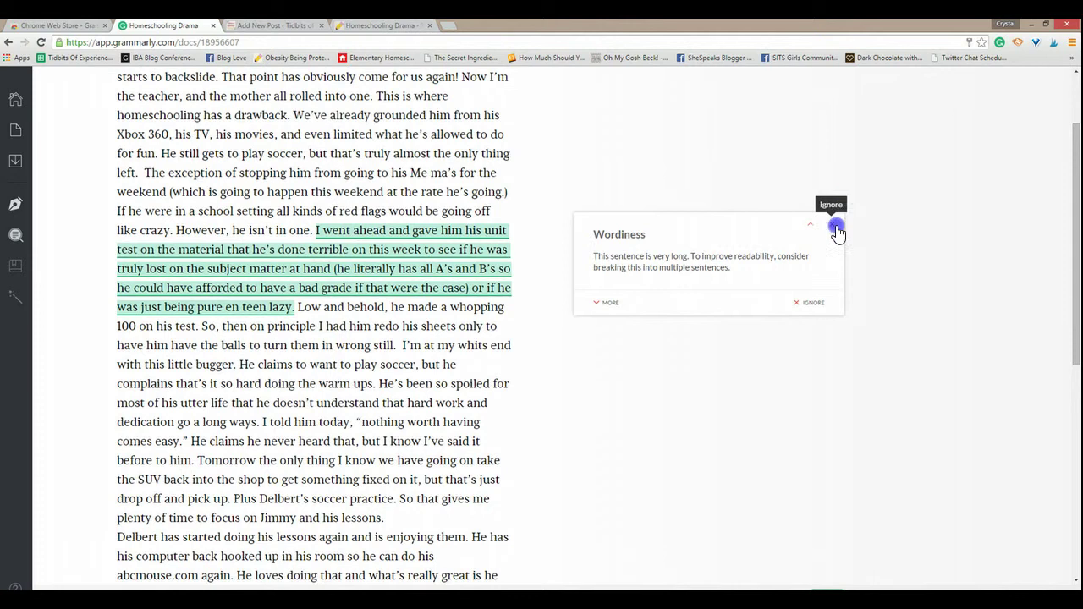
pyautogui.click(833, 226)
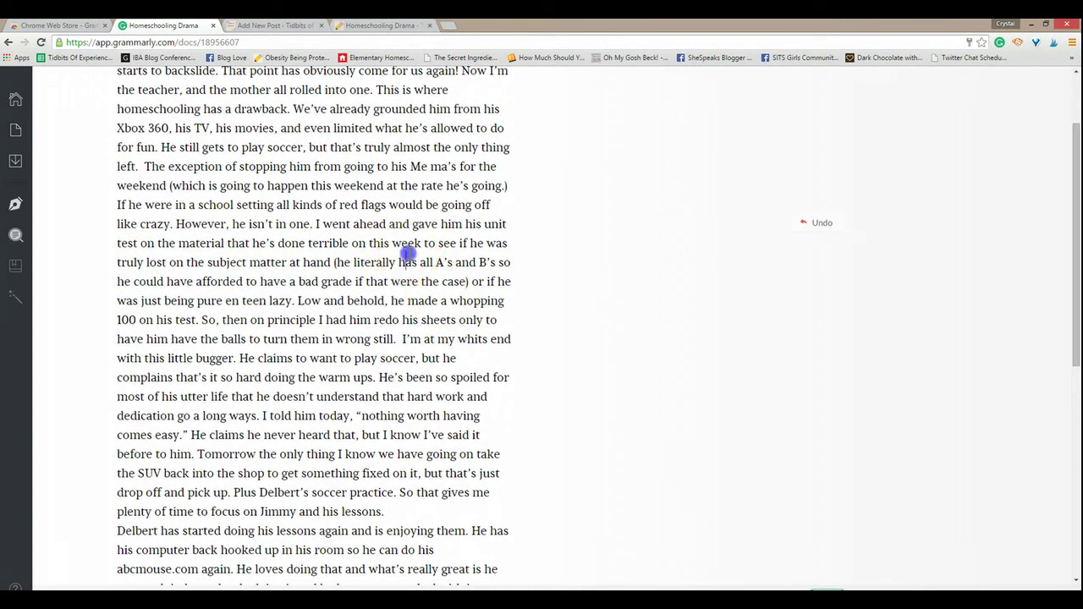
# Step: Copy the whole corrected text and open the Homeschooling Drama post's Edit Post page
pyautogui.hotkey('ctrl', 'a')
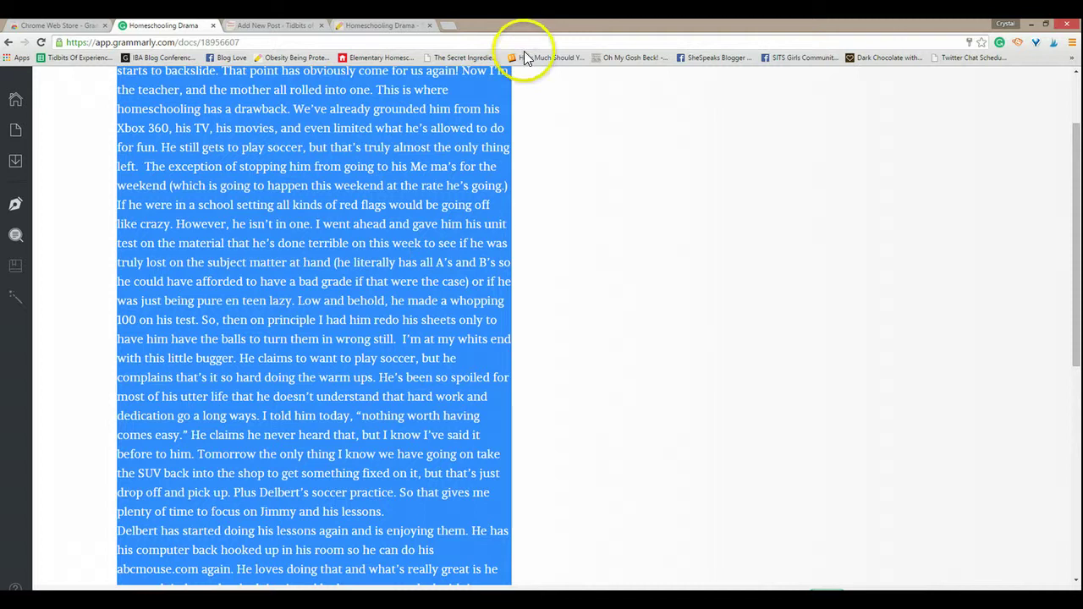
pyautogui.click(394, 26)
pyautogui.click(195, 78)
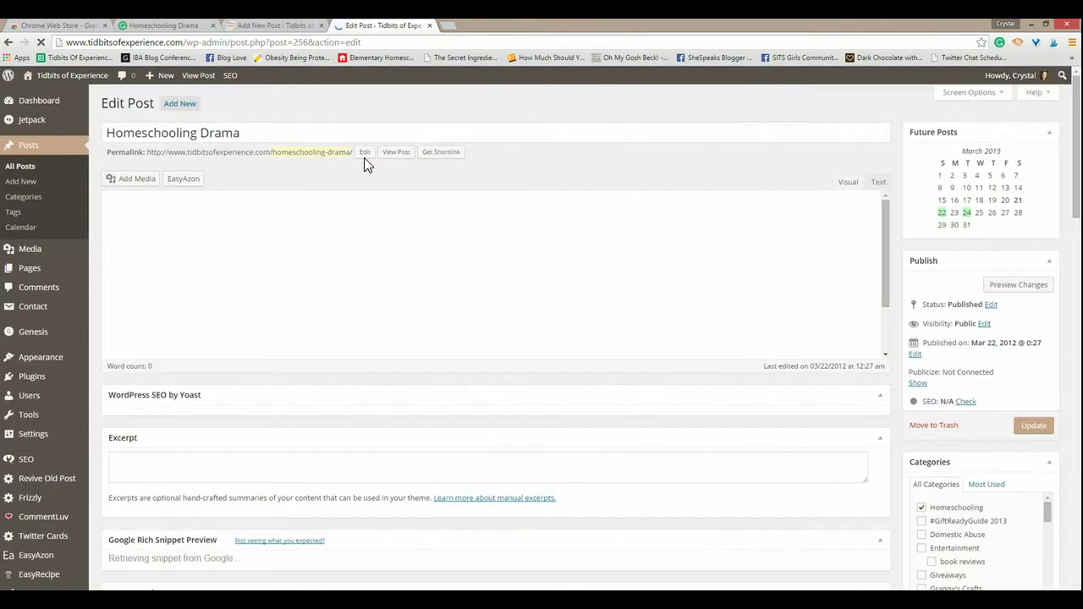
# Step: Replace the old post body with the pasted Grammarly-corrected text and update the post
pyautogui.click(305, 303)
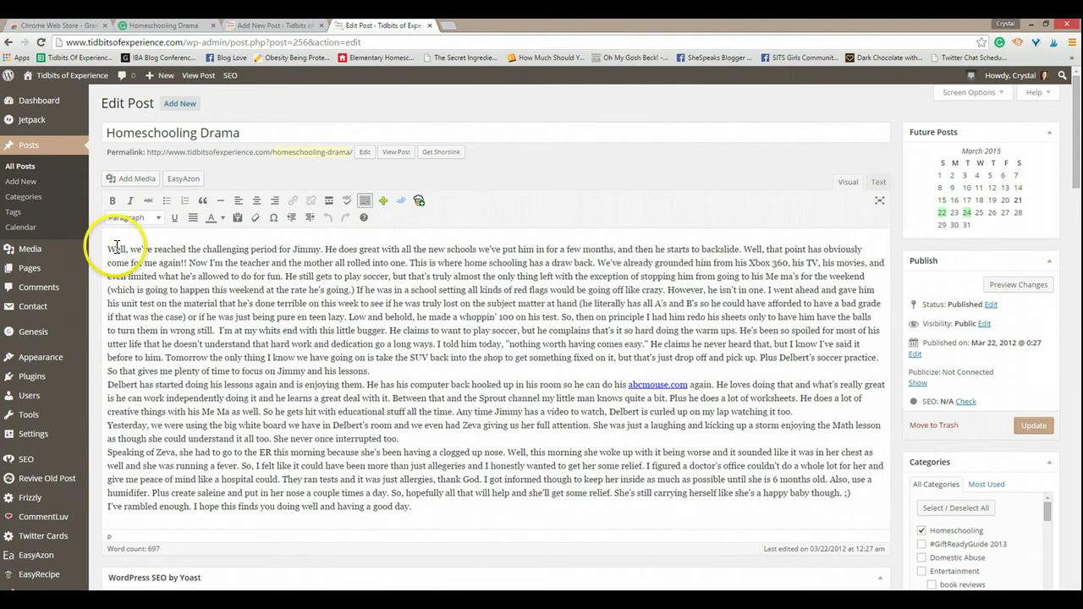
pyautogui.hotkey('ctrl', 'a')
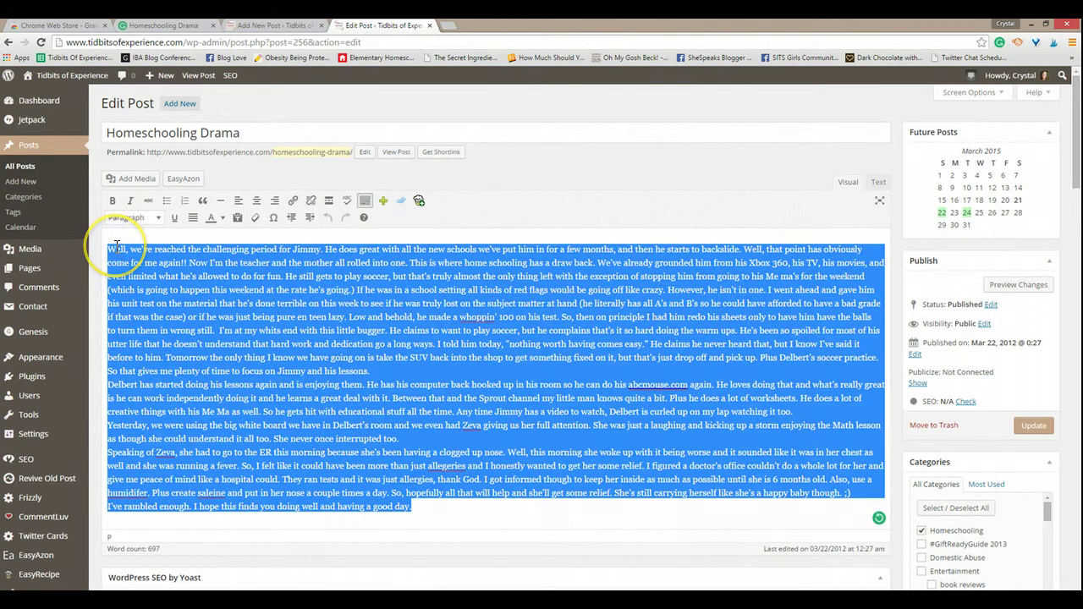
pyautogui.hotkey('ctrl', 'x')
pyautogui.hotkey('ctrl', 'v')
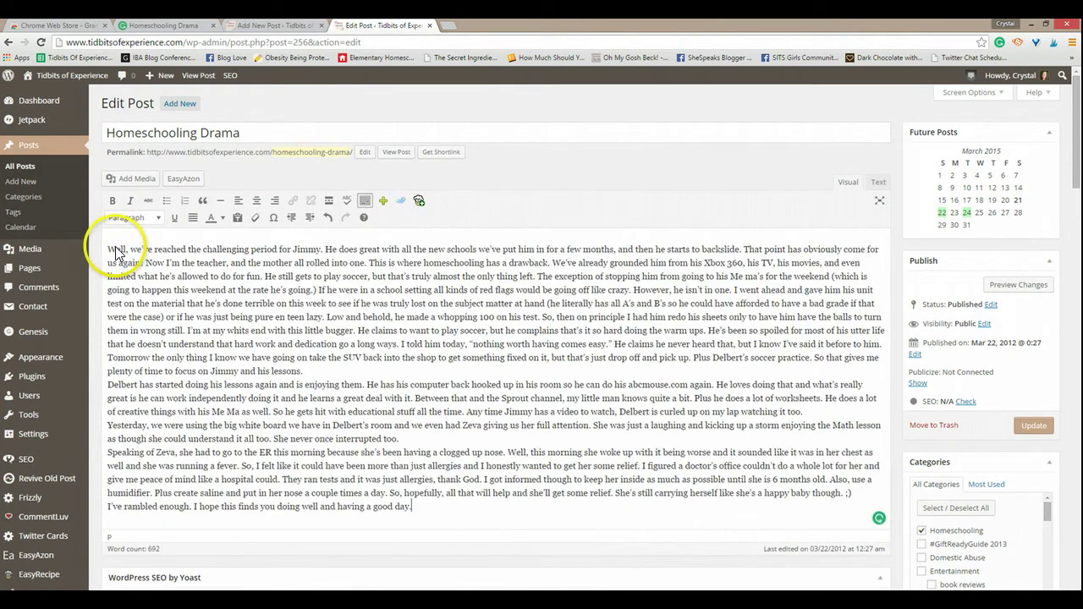
pyautogui.click(1036, 426)
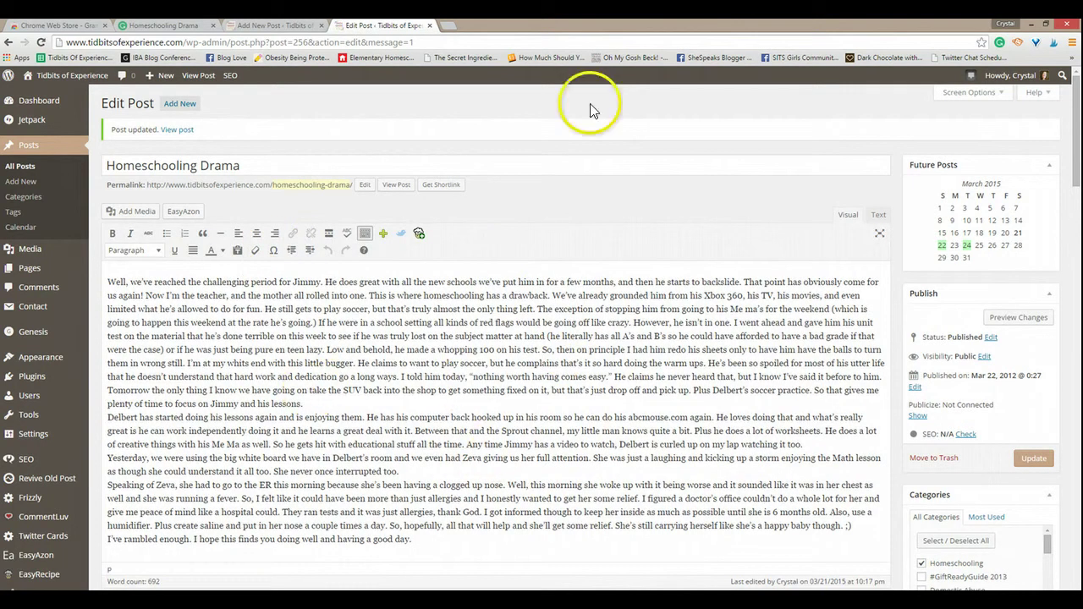
# Step: Close the Edit Post tab, view the Chrome Web Store Grammarly results, then close that tab
pyautogui.click(429, 27)
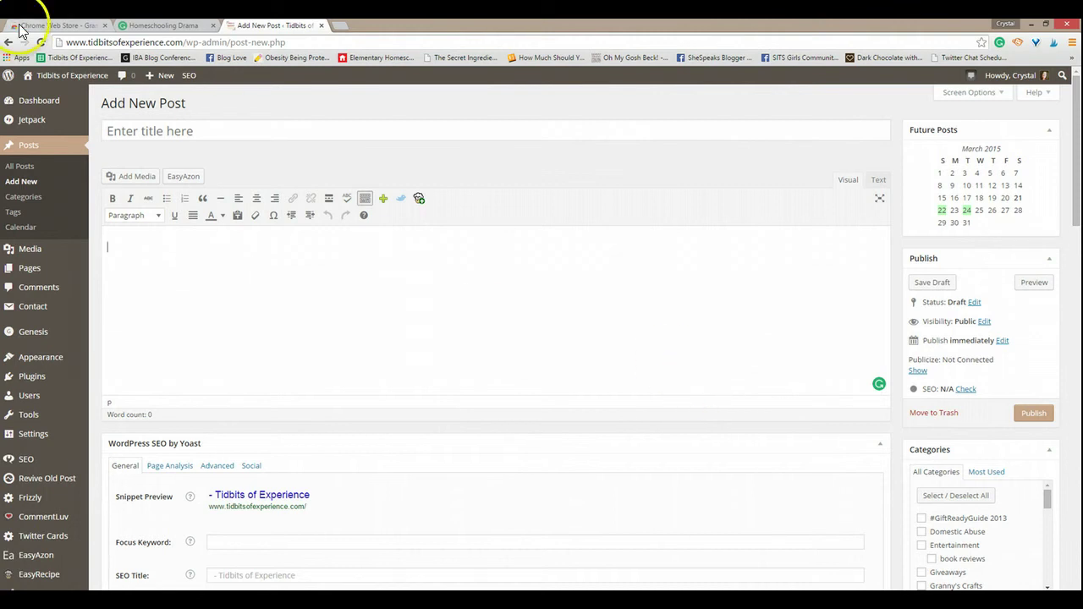
pyautogui.click(51, 26)
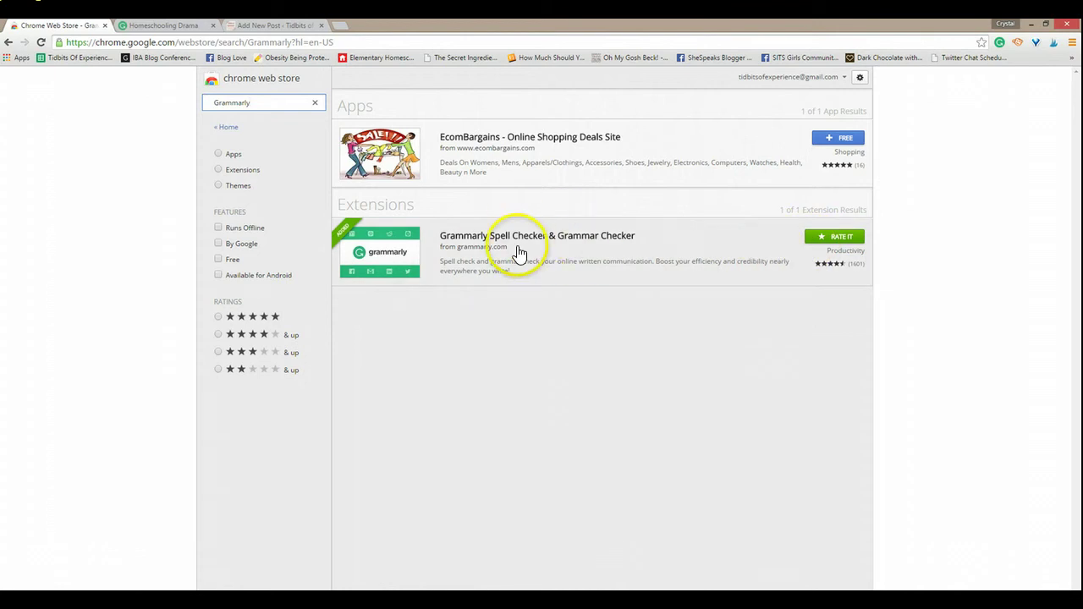
pyautogui.click(107, 26)
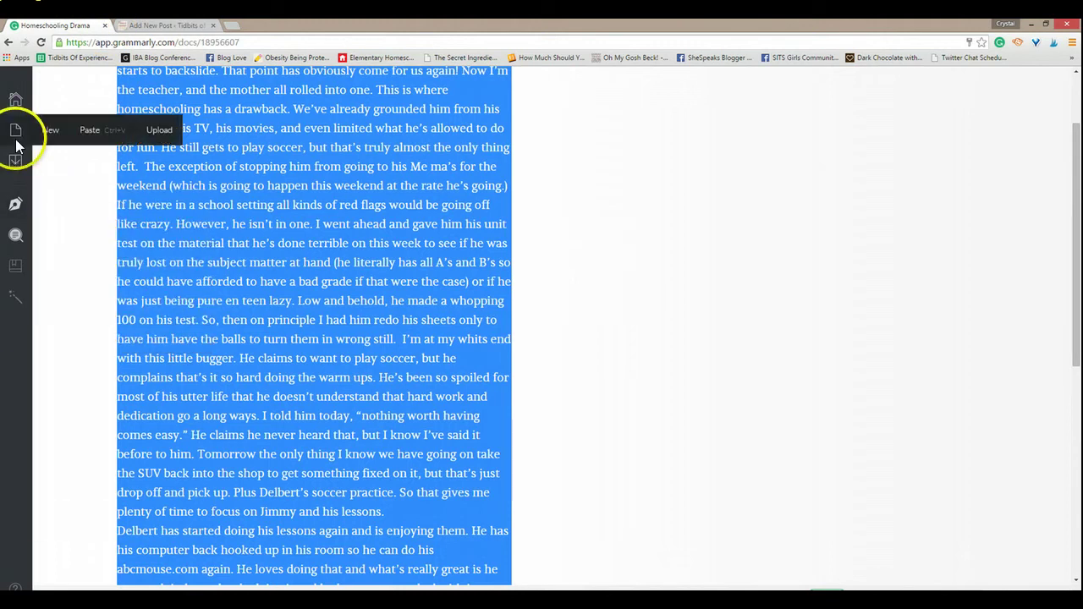
# Step: Check the Send to proofreader price offer, then close the Grammarly document tab
pyautogui.moveTo(15, 303)
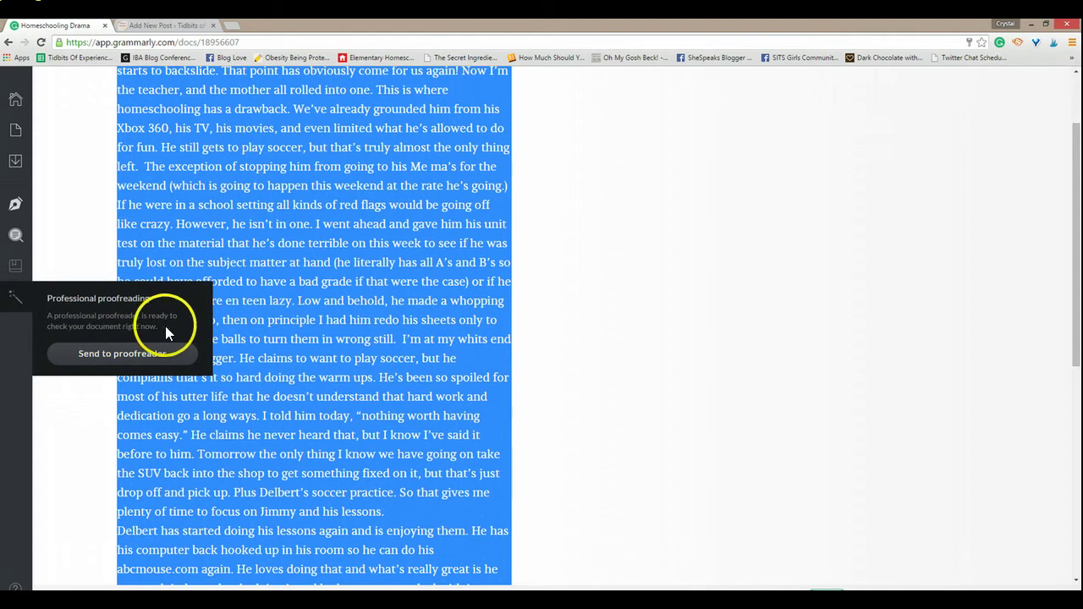
pyautogui.click(93, 355)
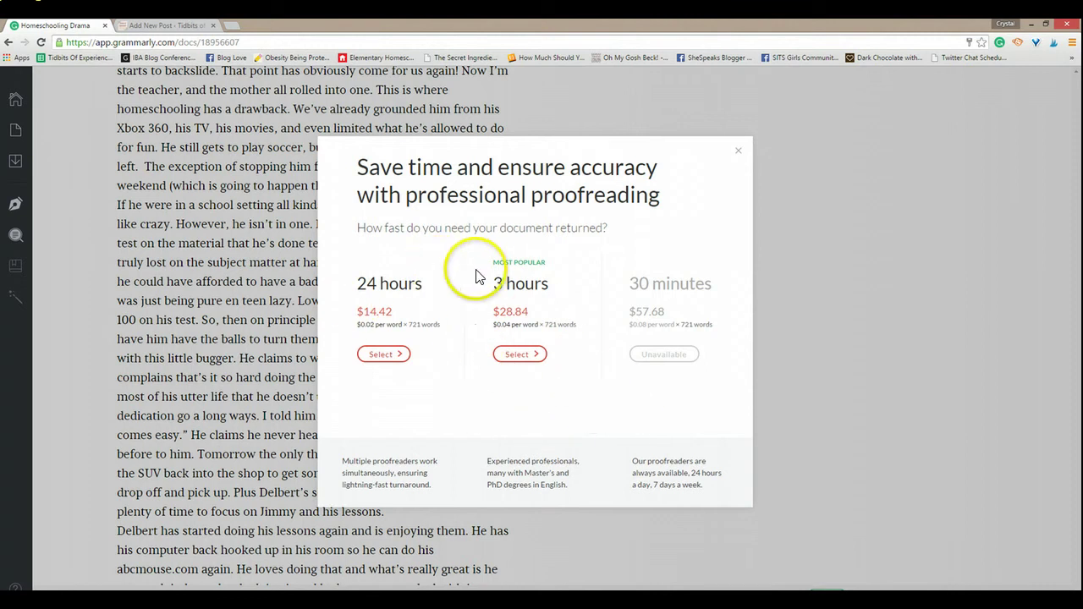
pyautogui.click(739, 153)
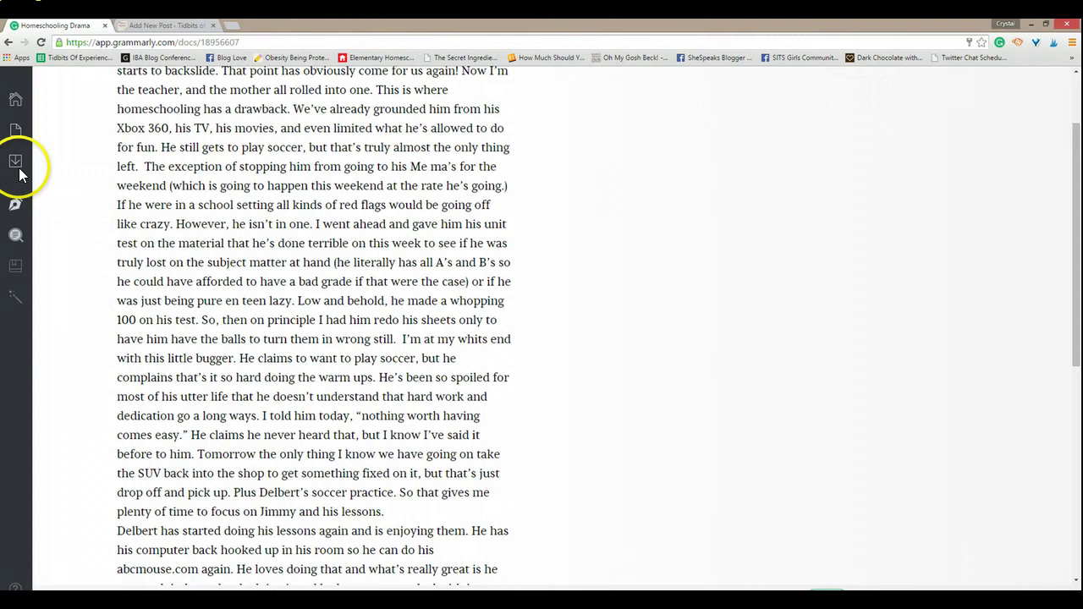
pyautogui.moveTo(12, 135)
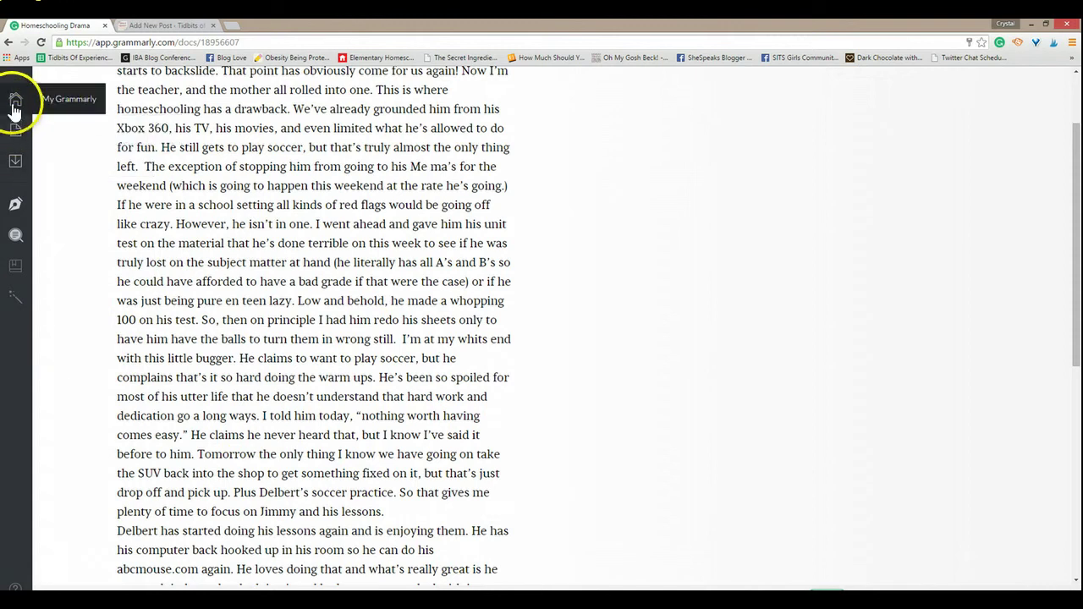
pyautogui.click(106, 26)
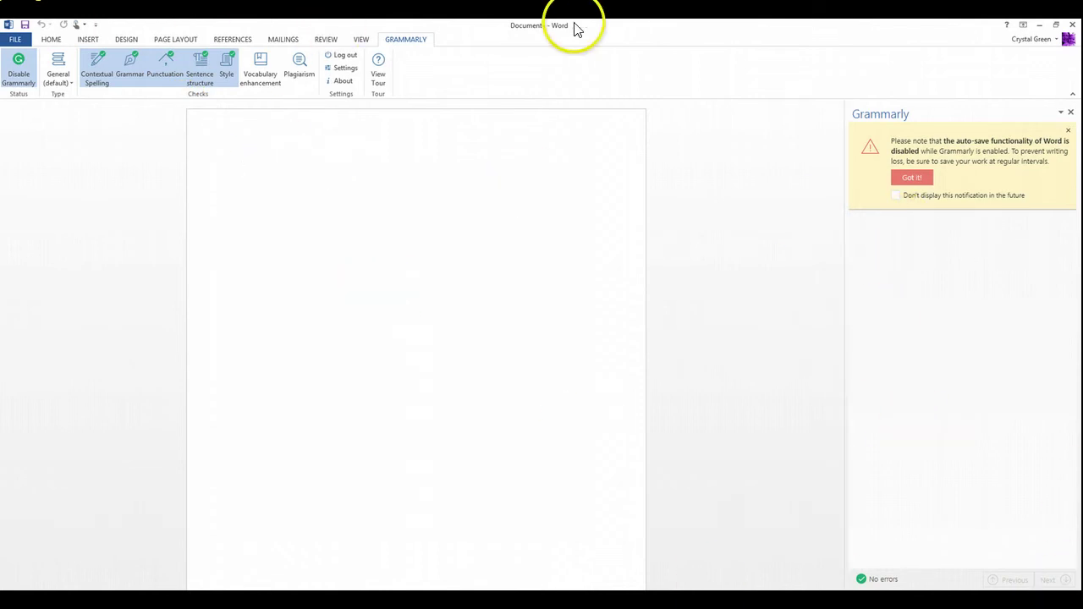
pyautogui.click(511, 601)
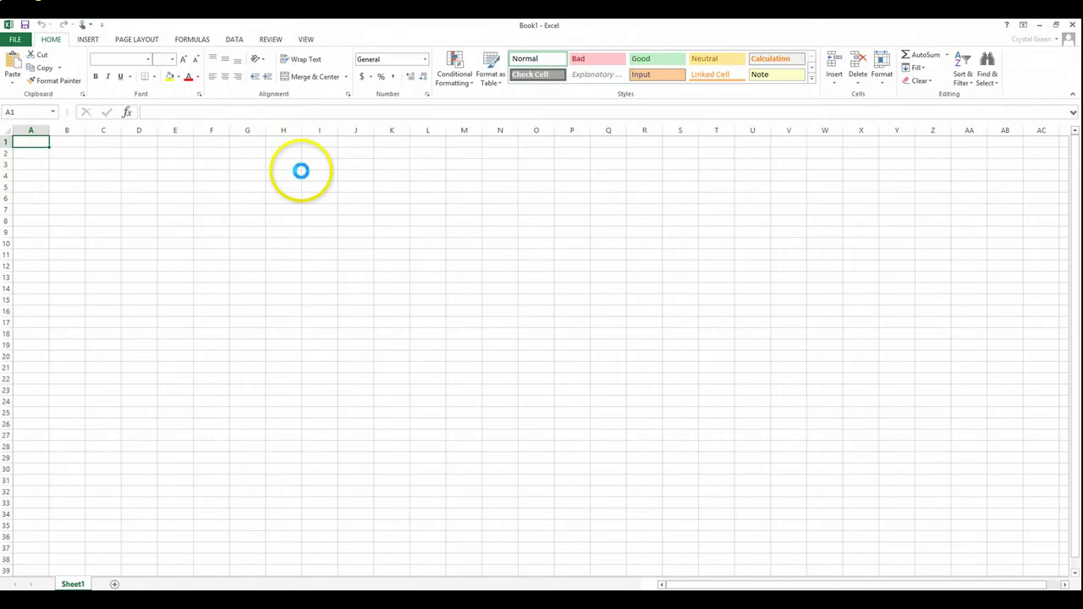
pyautogui.click(272, 40)
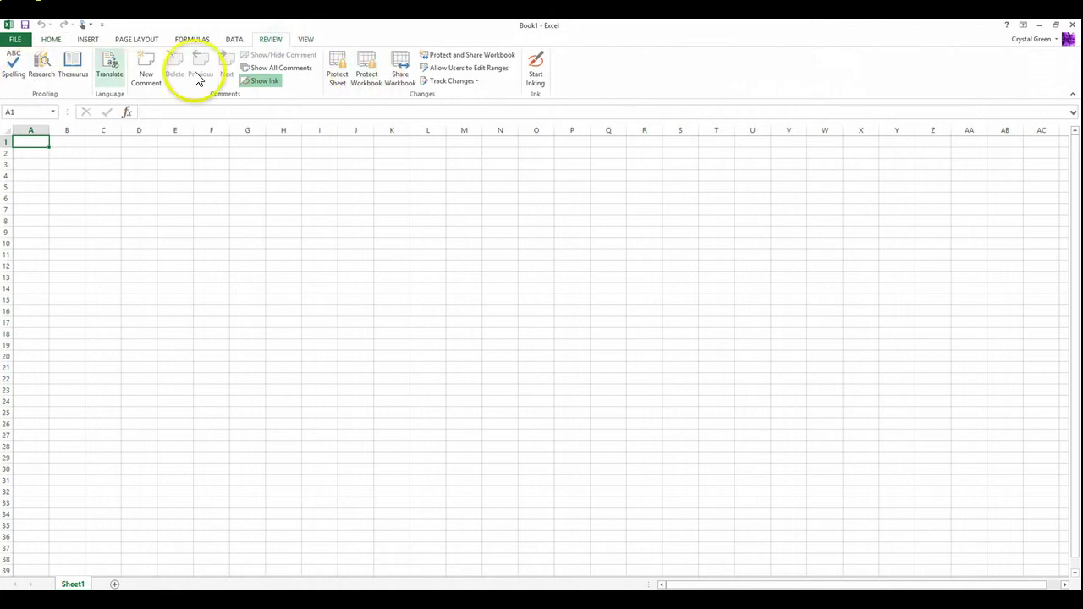
pyautogui.click(231, 42)
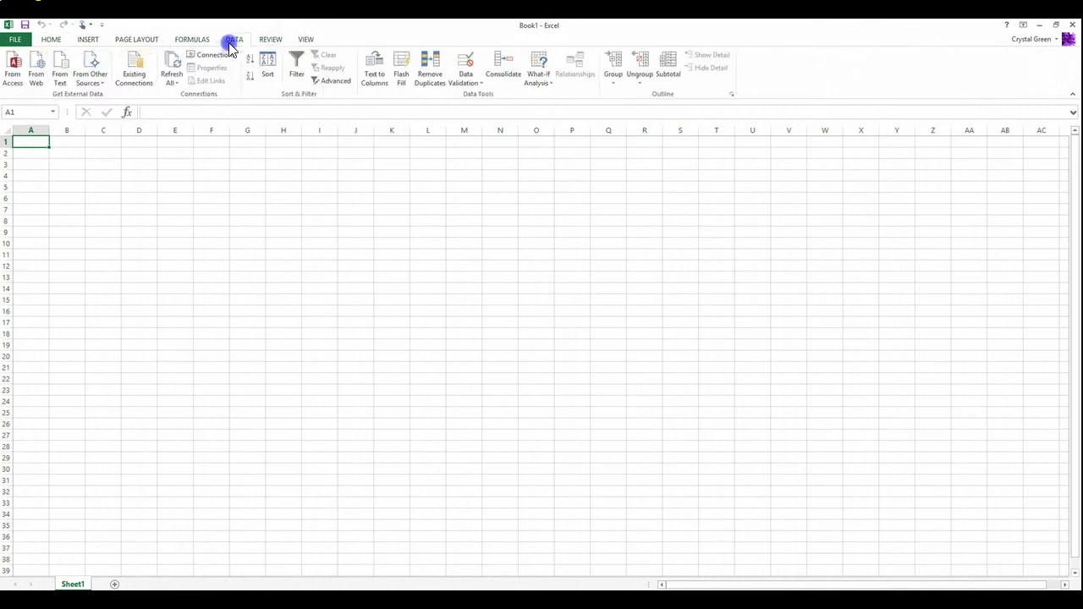
pyautogui.click(175, 42)
pyautogui.click(116, 40)
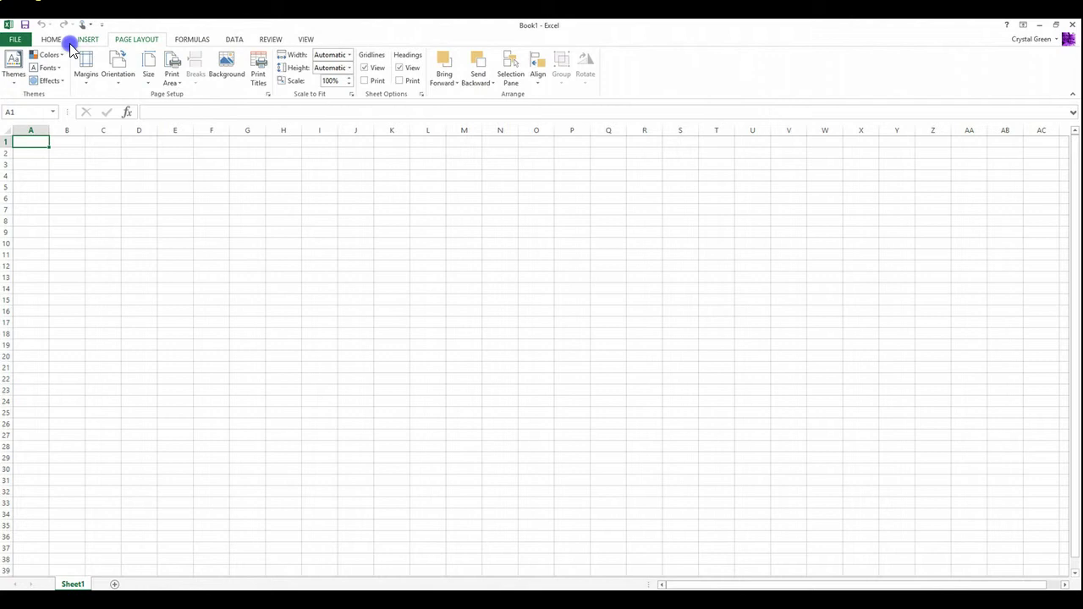
pyautogui.click(78, 40)
pyautogui.click(49, 43)
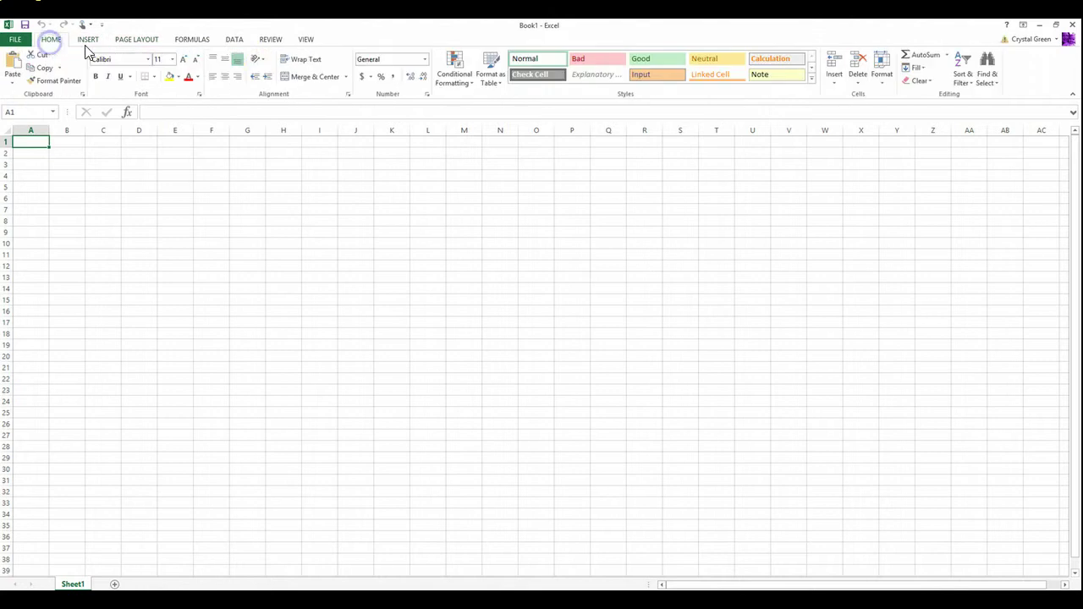
pyautogui.click(305, 40)
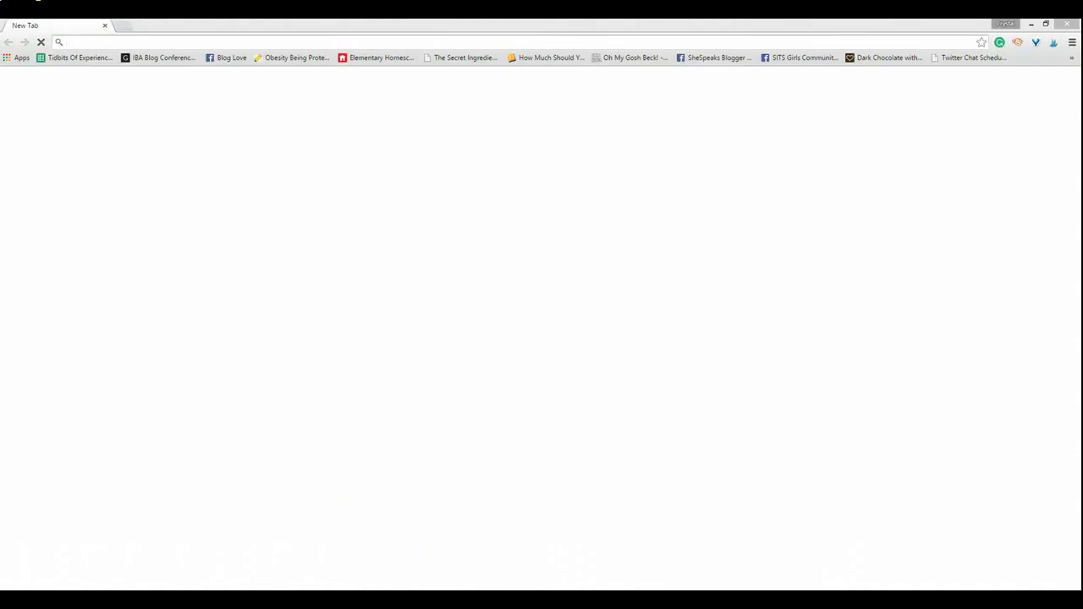
pyautogui.click(111, 48)
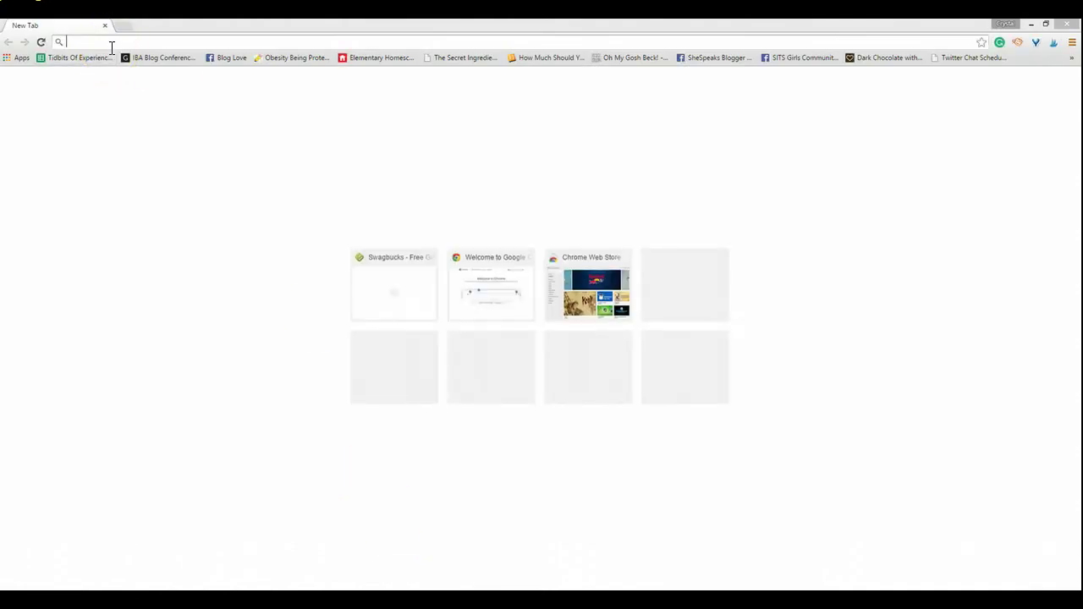
pyautogui.click(111, 47)
pyautogui.write('grammarly.com')
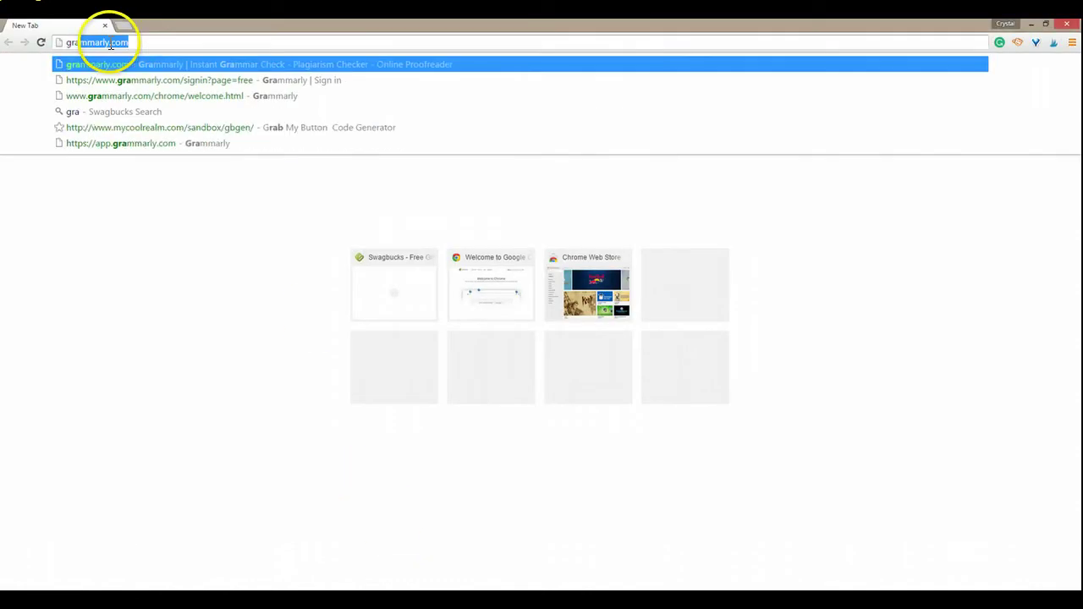
pyautogui.press('Return')
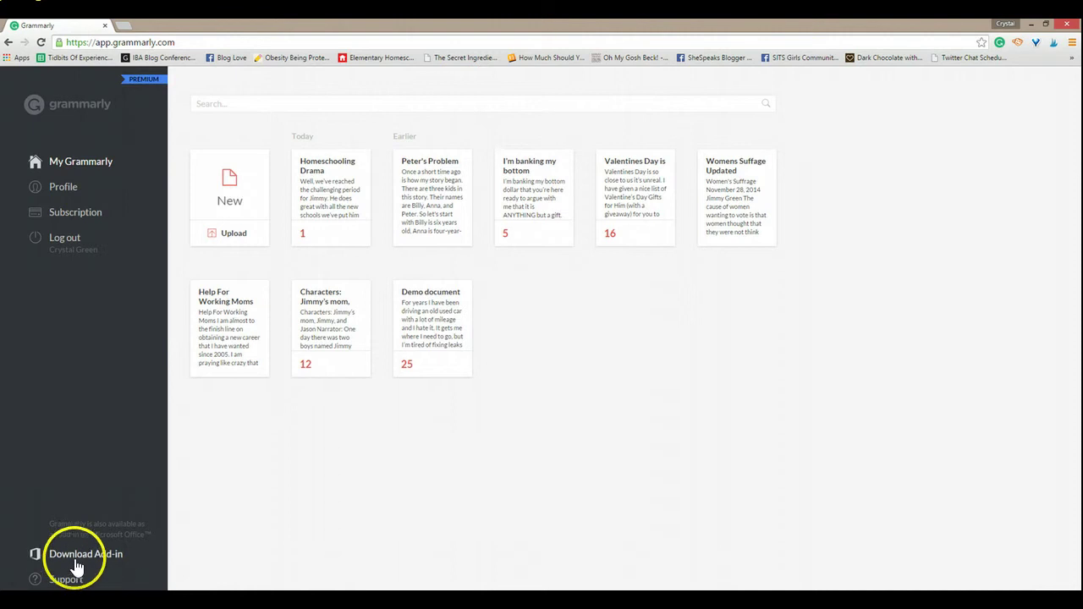
pyautogui.click(75, 558)
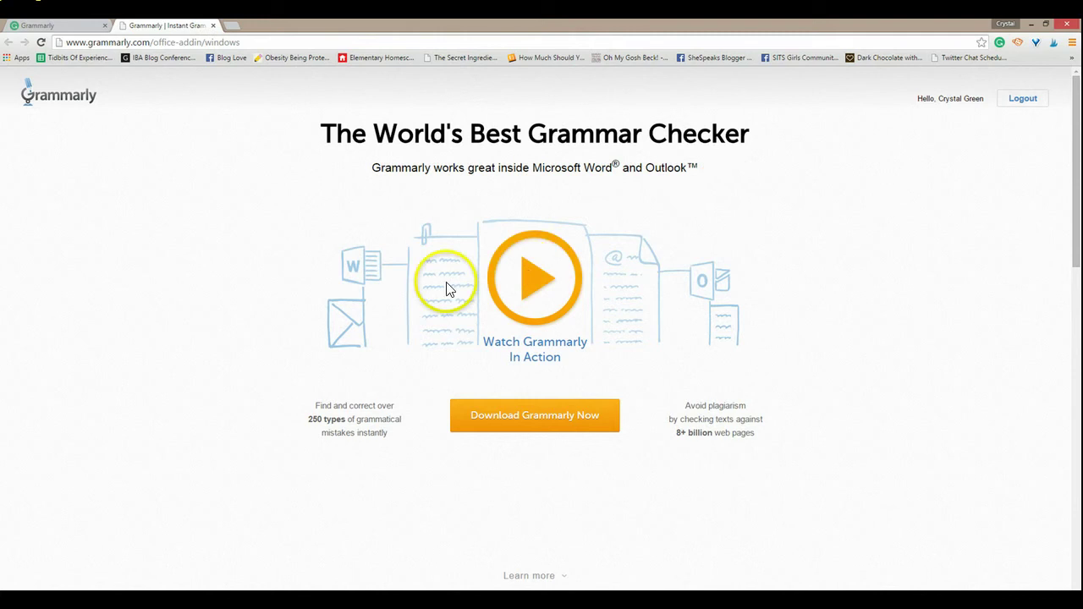
pyautogui.click(214, 25)
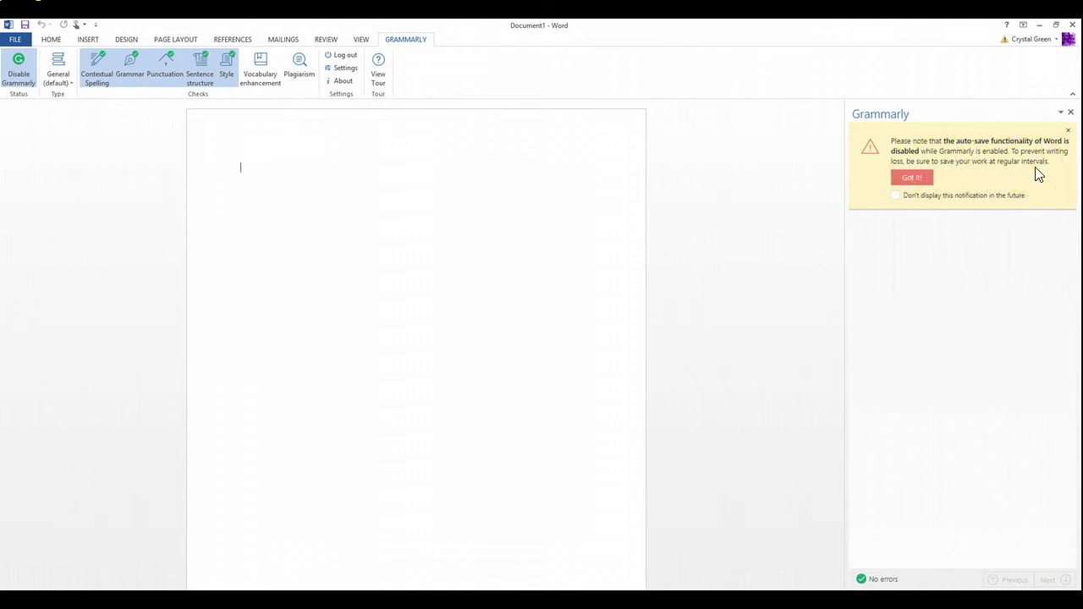
# Step: Dismiss Grammarly's auto-save and Undo-unavailable notices, then return to the blank page with HOME showing
pyautogui.click(915, 180)
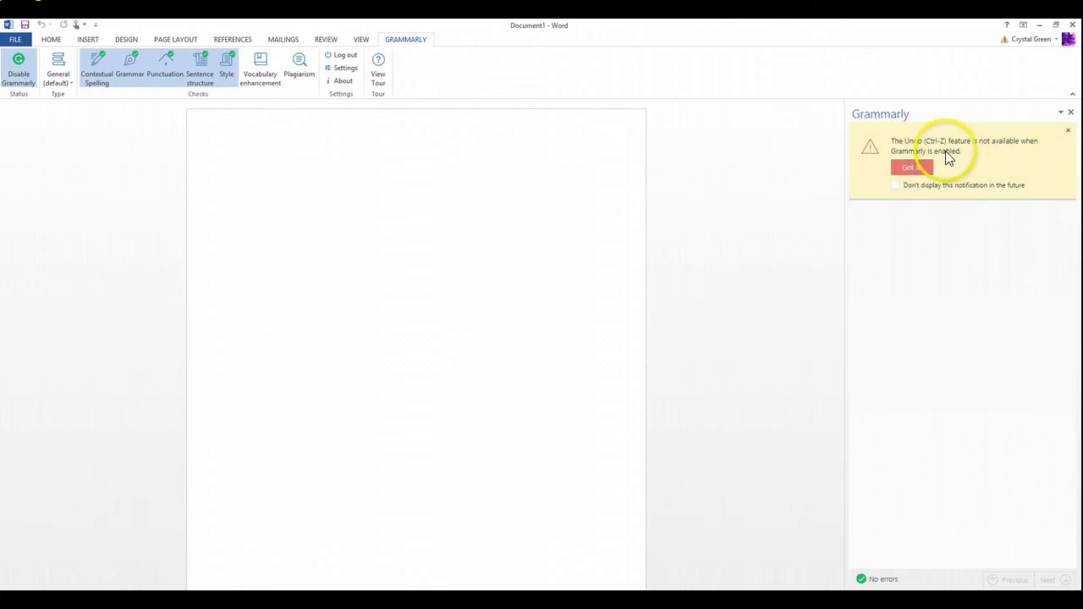
pyautogui.click(917, 167)
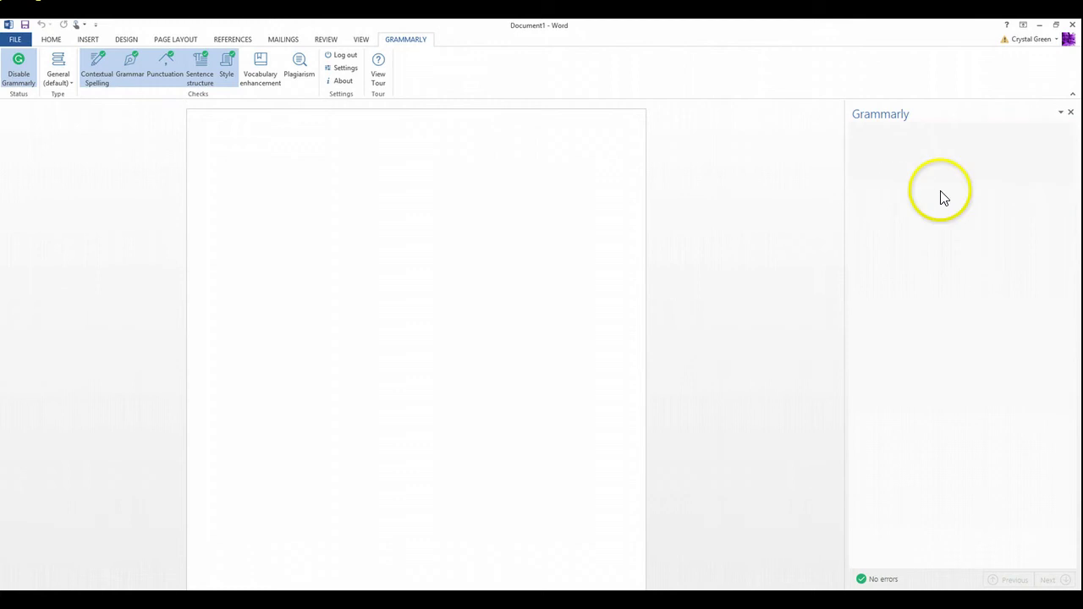
pyautogui.click(338, 330)
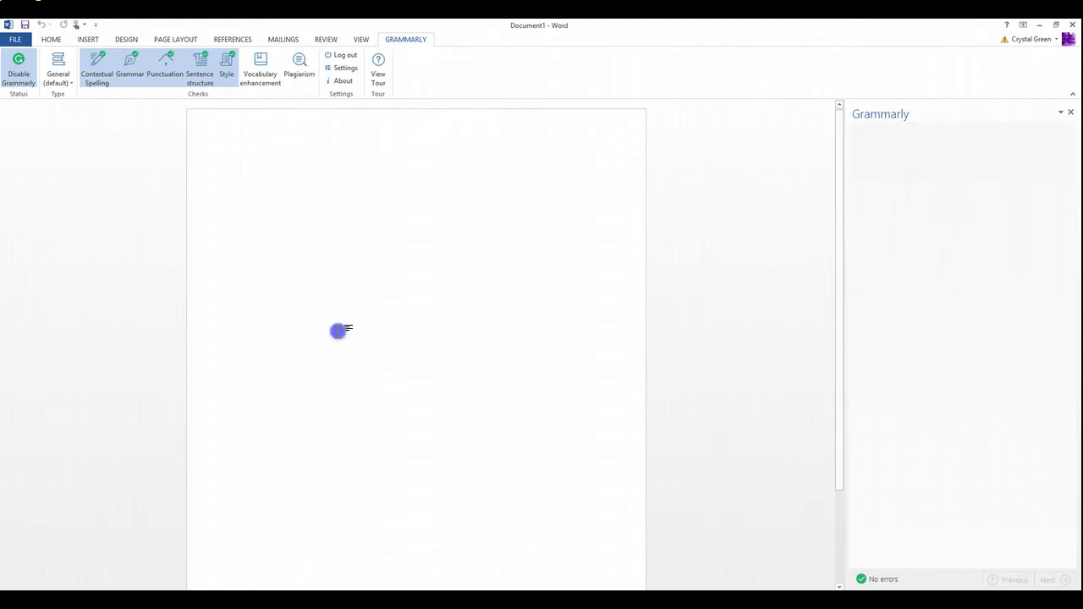
pyautogui.click(51, 39)
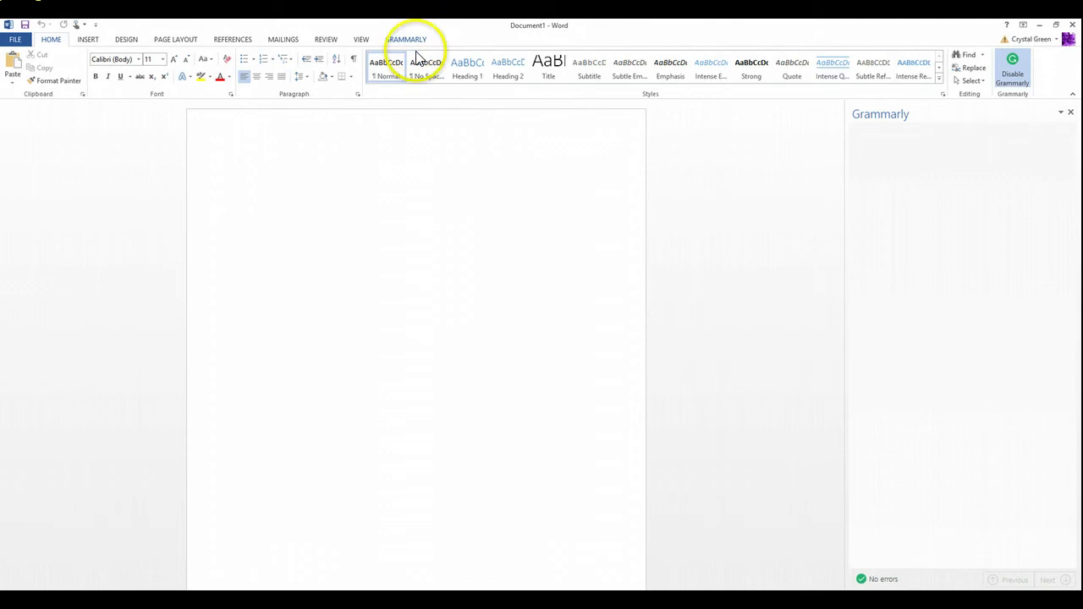
pyautogui.click(429, 263)
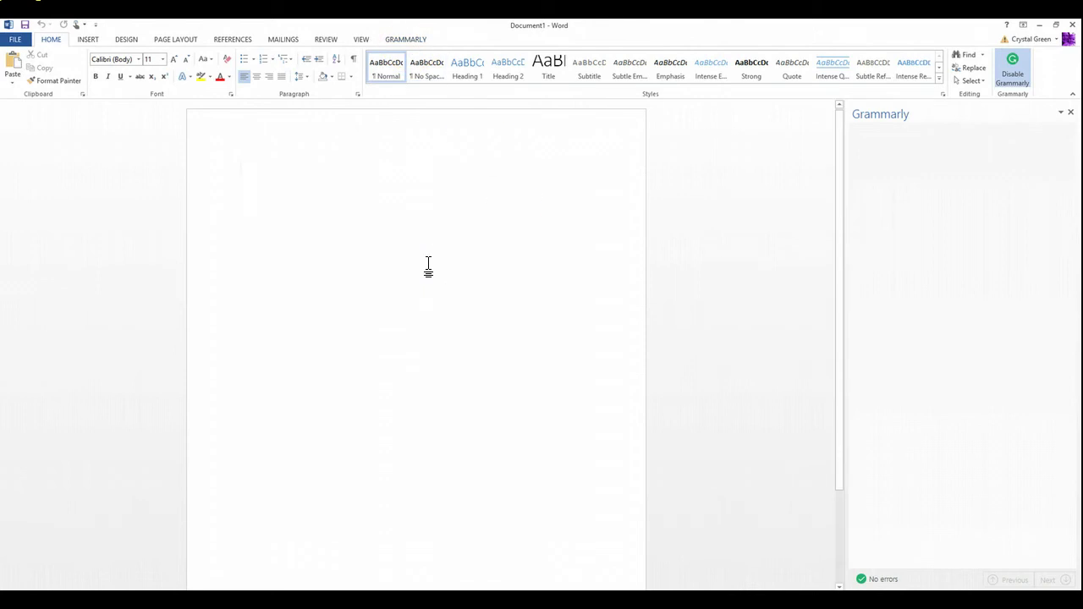
# Step: Disable Grammarly from the HOME tab, click around the blank page, and try Undo
pyautogui.click(1009, 72)
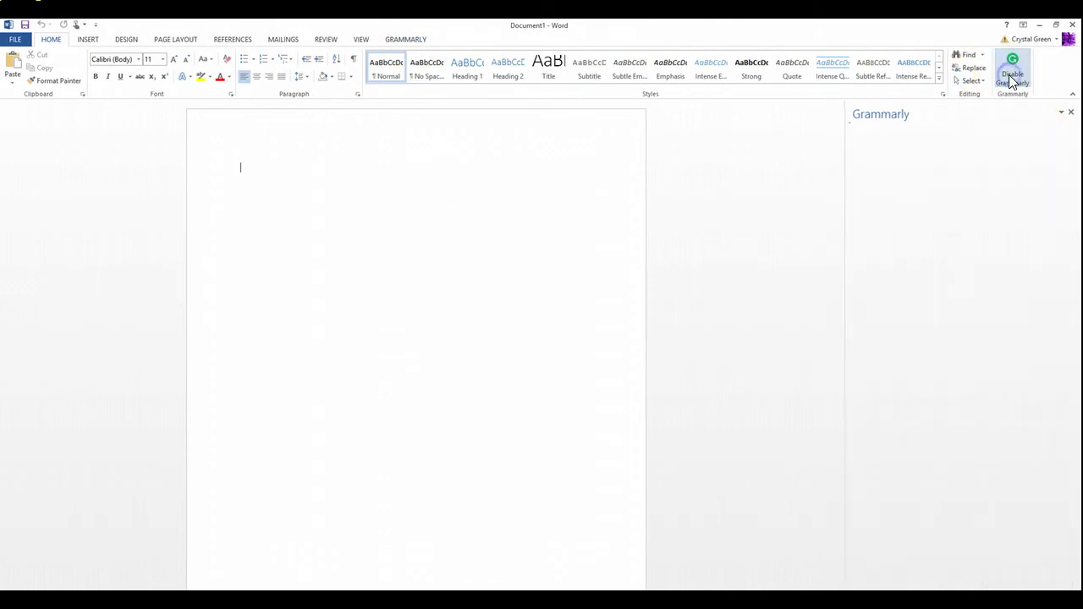
pyautogui.click(383, 193)
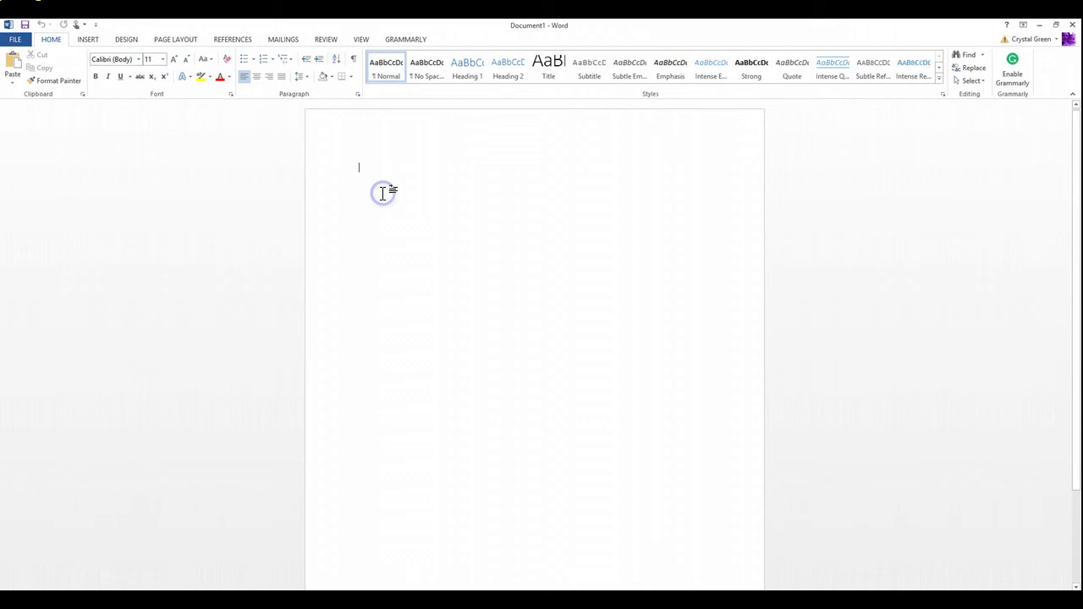
pyautogui.click(836, 358)
pyautogui.click(461, 226)
pyautogui.click(307, 273)
pyautogui.click(539, 471)
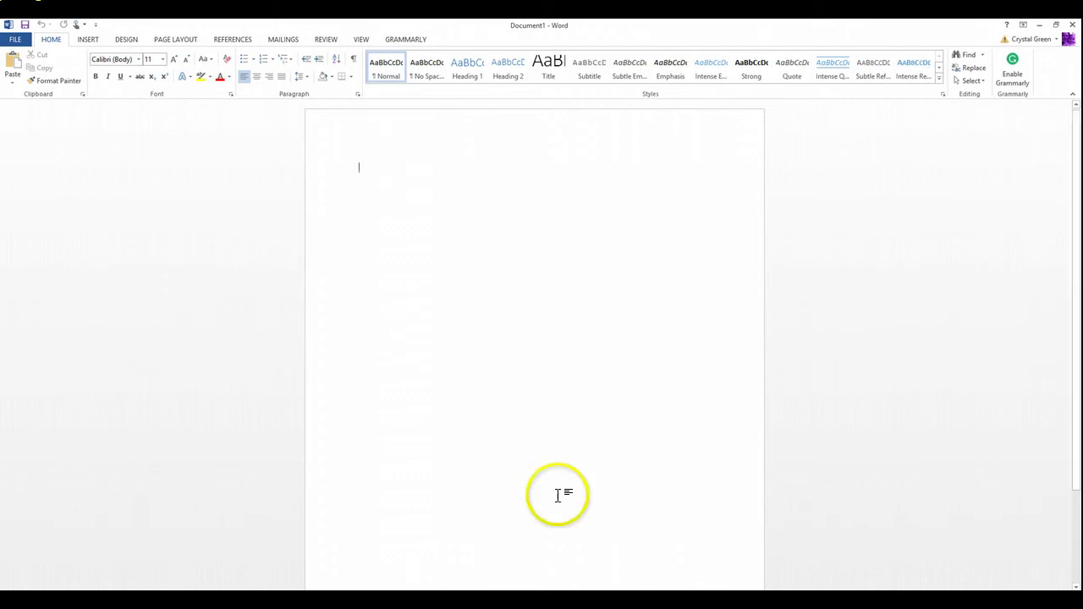
pyautogui.click(391, 213)
pyautogui.click(321, 214)
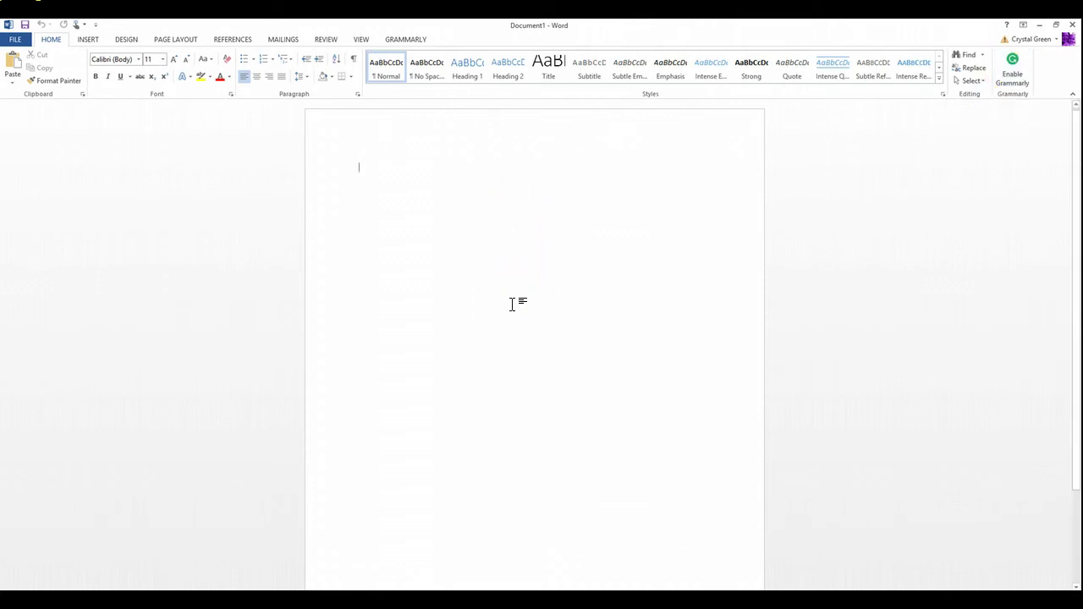
pyautogui.click(45, 25)
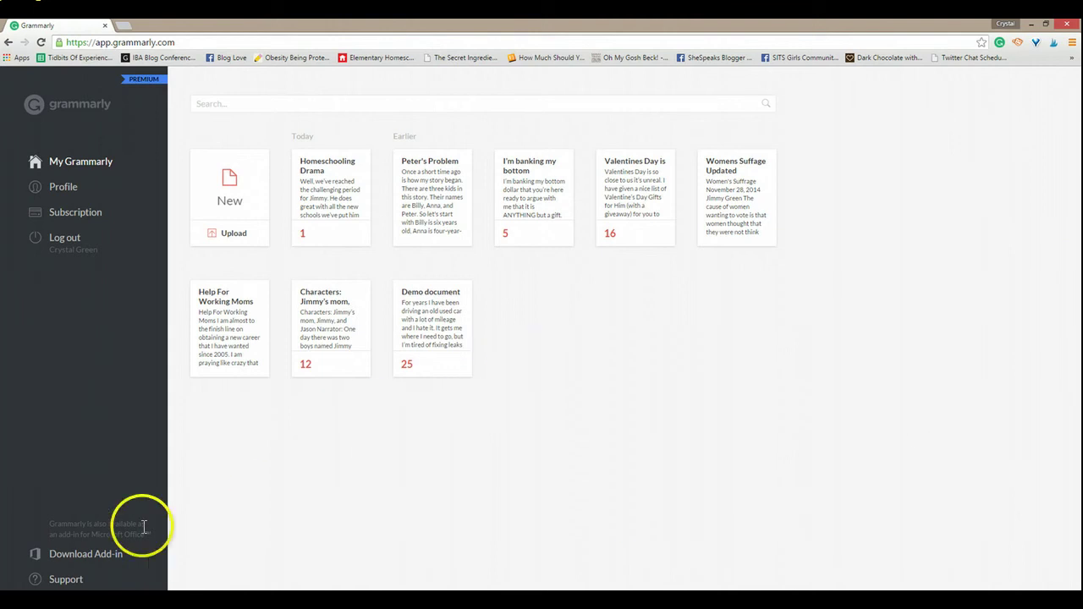
# Step: Go to grammarly.com, view the Profile and My Grammarly pages, then log out
pyautogui.click(278, 45)
pyautogui.write('gram')
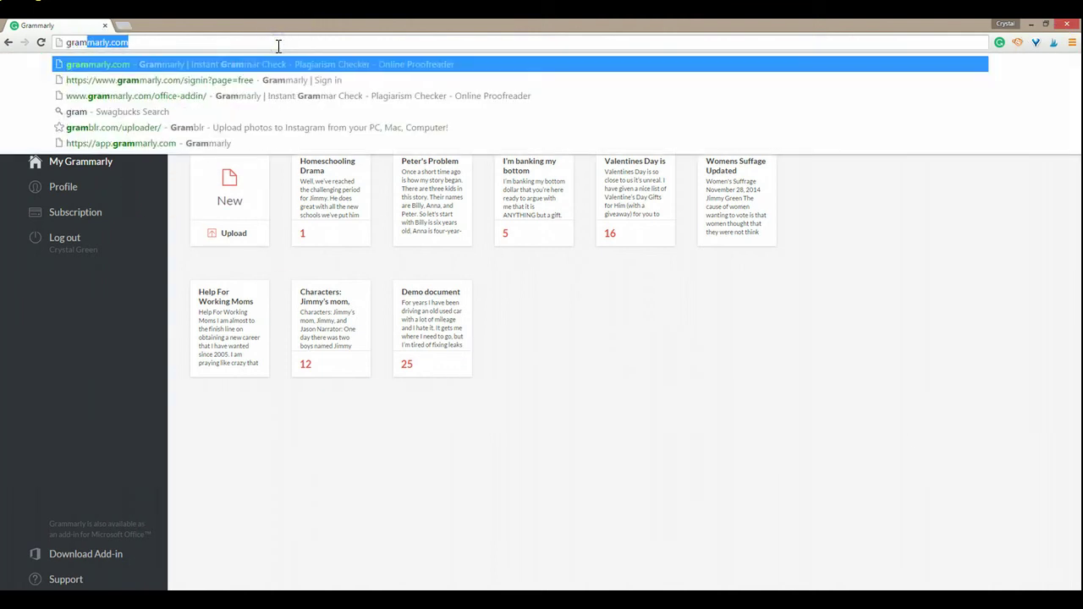
pyautogui.press('Return')
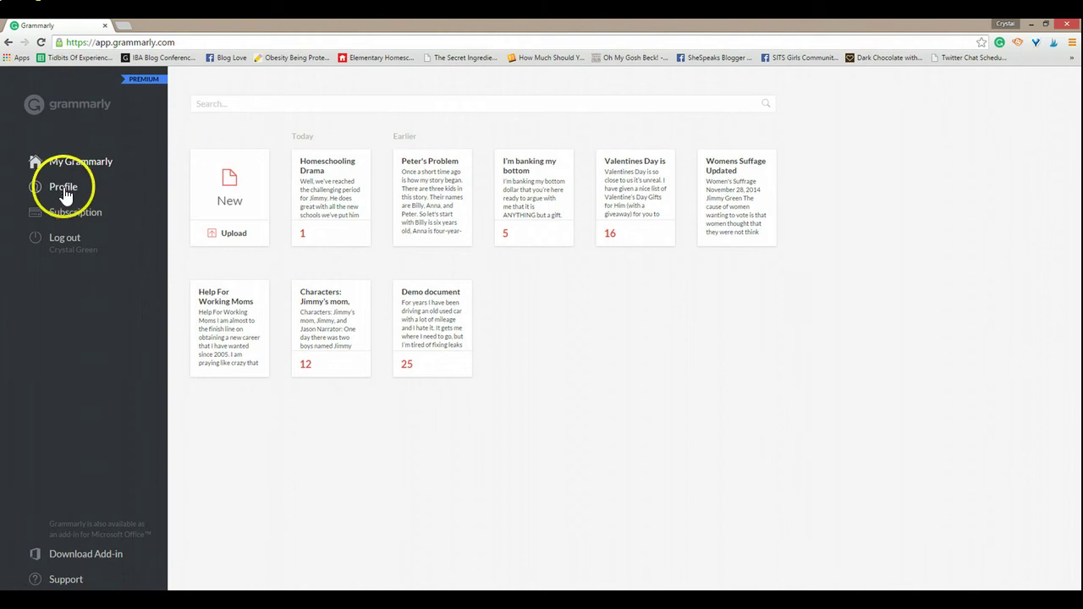
pyautogui.click(66, 195)
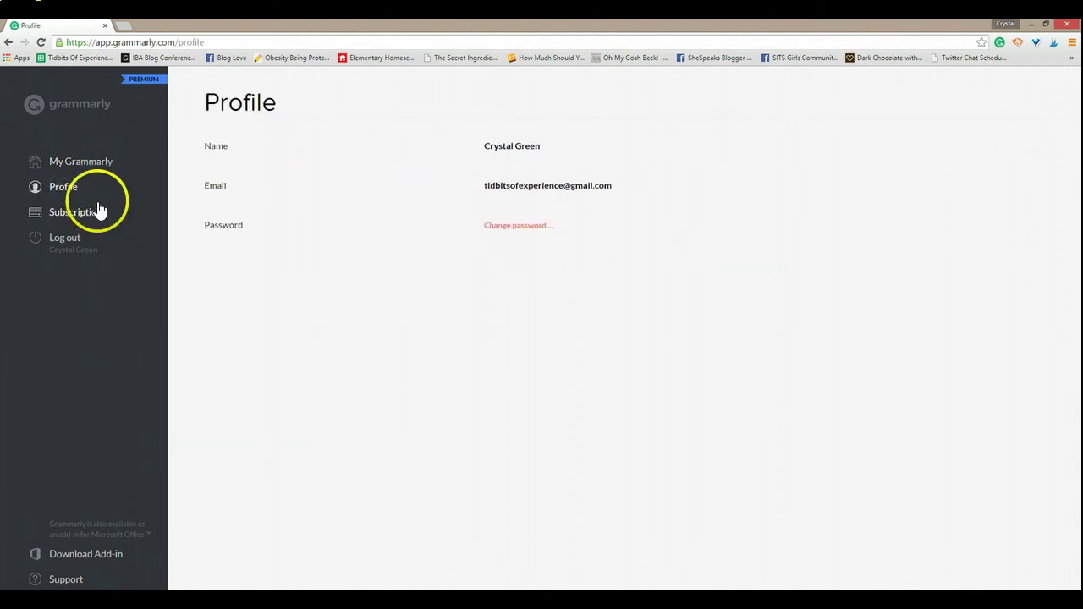
pyautogui.click(91, 162)
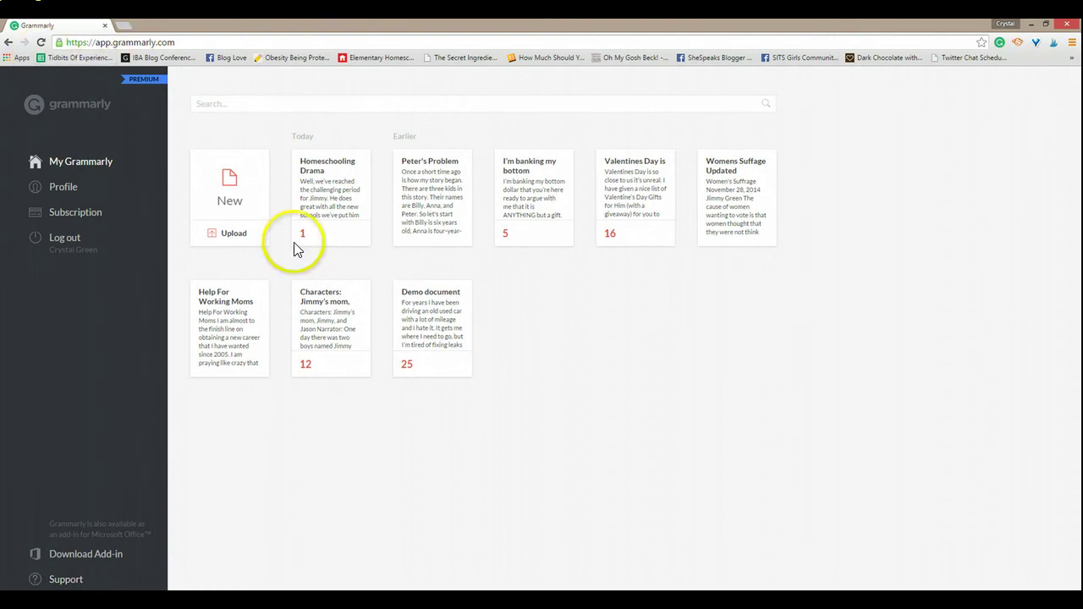
pyautogui.click(67, 238)
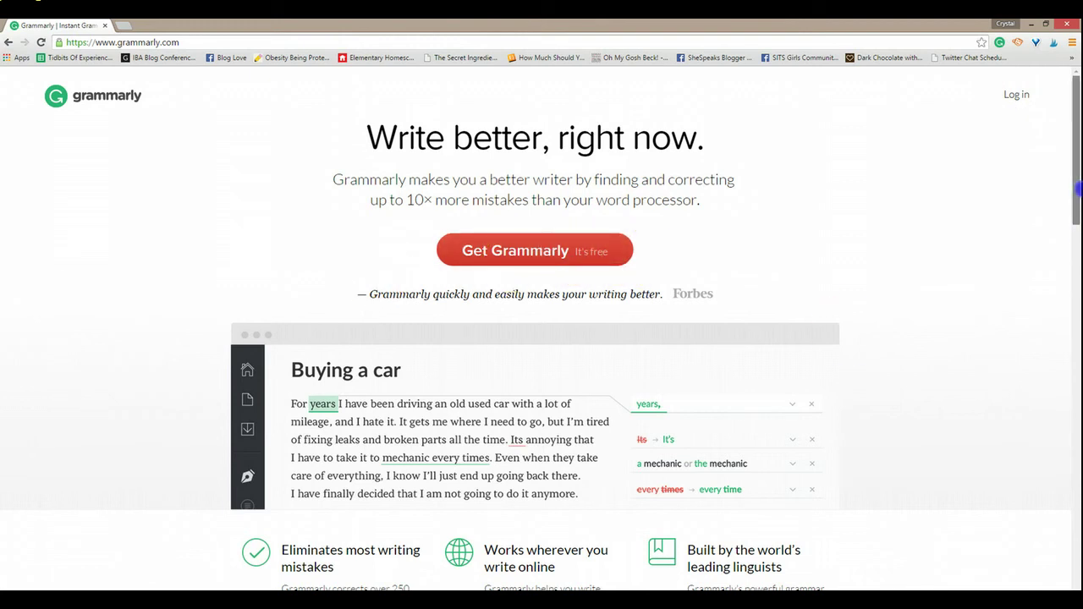
# Step: Start the Grammarly for Chrome install, cancel it, and decline restarting it
pyautogui.moveTo(1073, 190); pyautogui.dragTo(1074, 163)
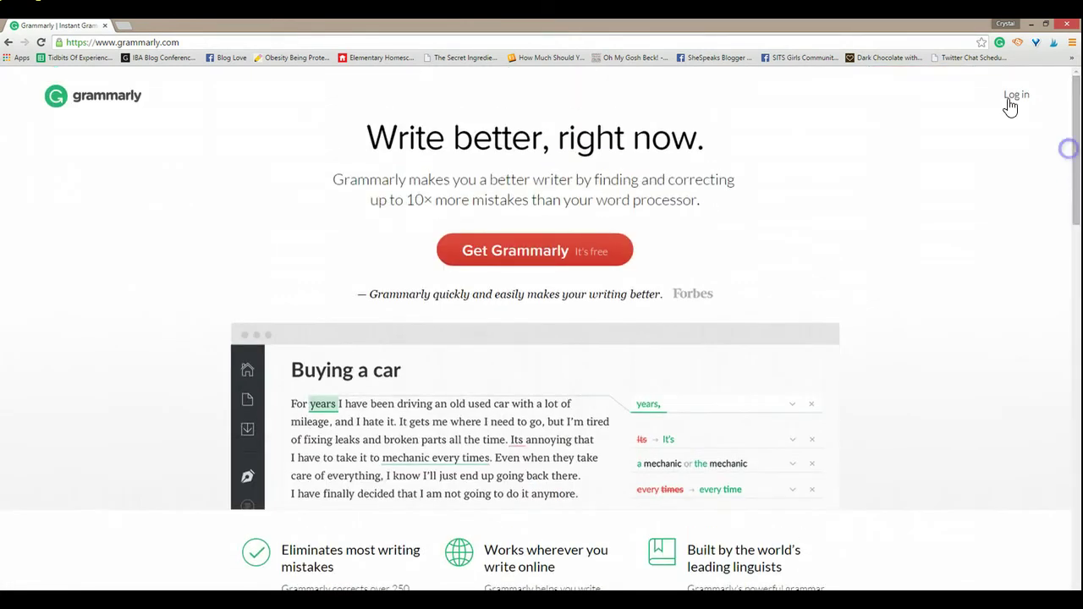
pyautogui.click(589, 252)
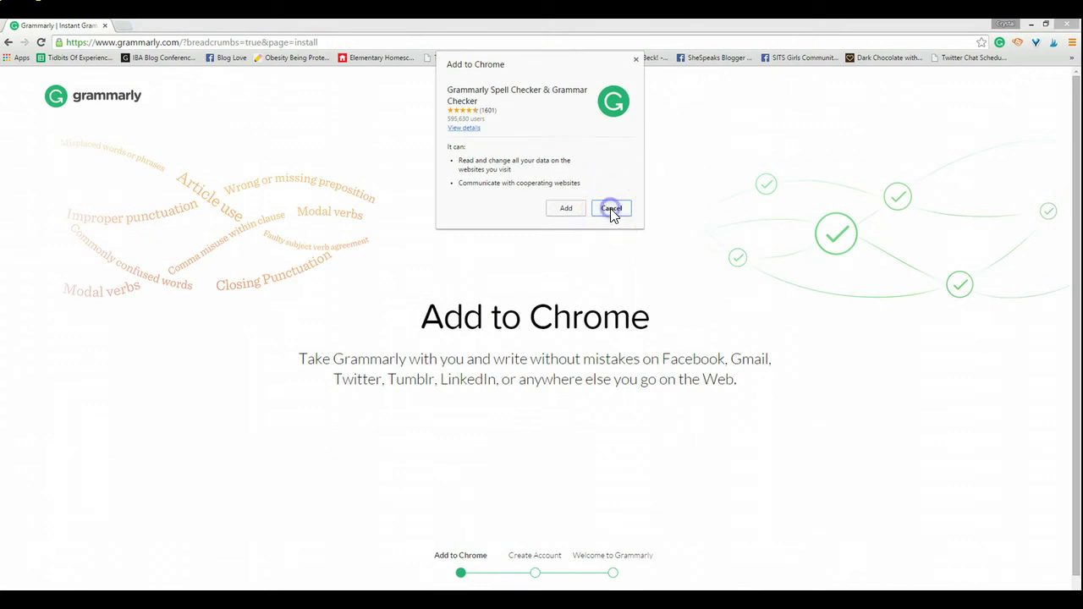
pyautogui.click(611, 209)
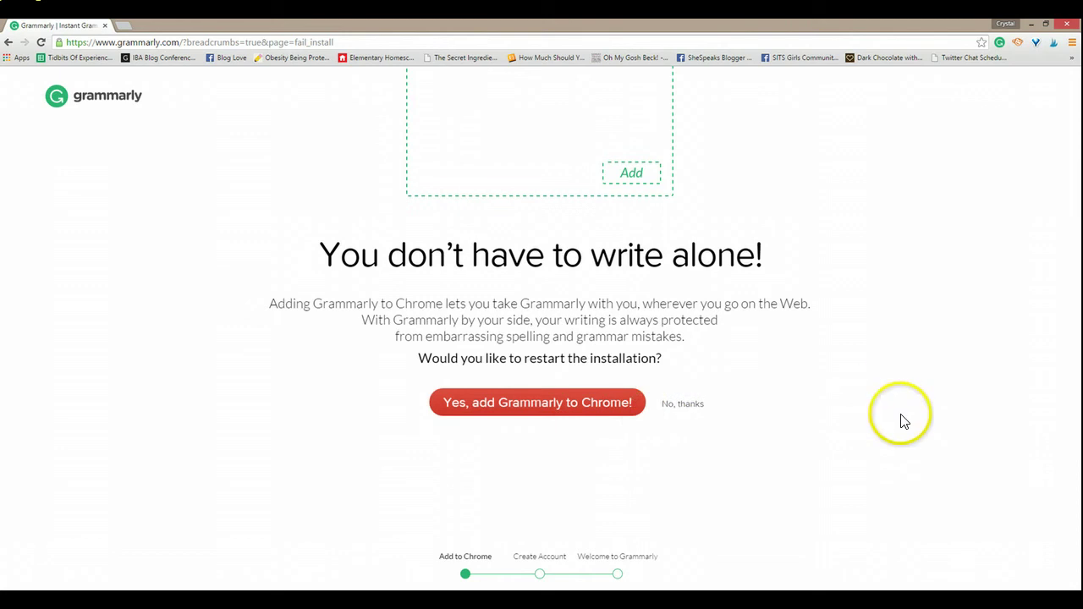
pyautogui.click(677, 405)
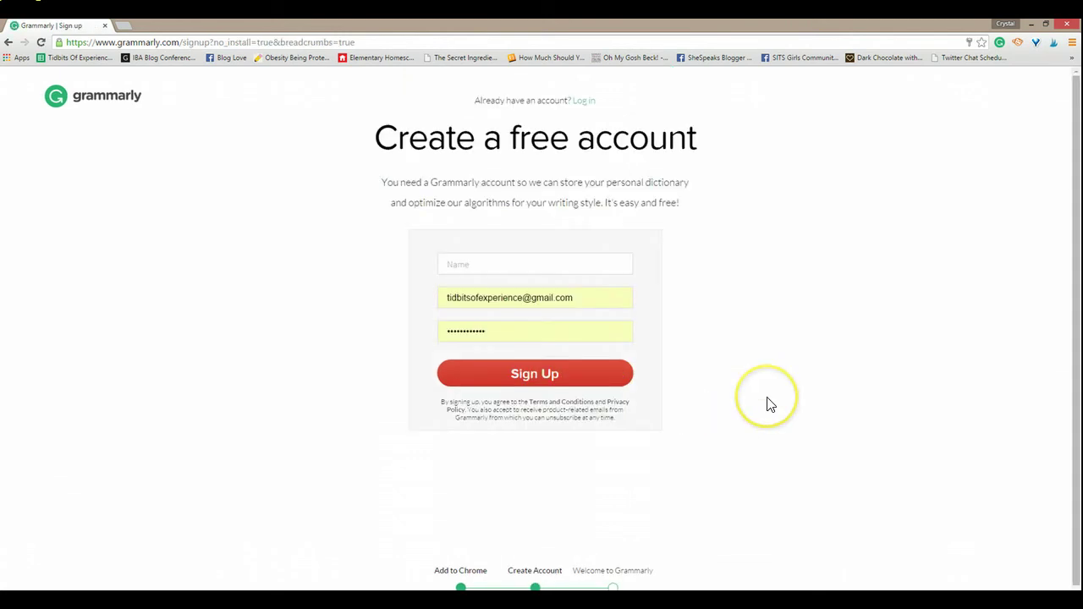
# Step: Replace the autofilled e-mail on the sign-up form with the account's e-mail address
pyautogui.moveTo(576, 299); pyautogui.dragTo(380, 311)
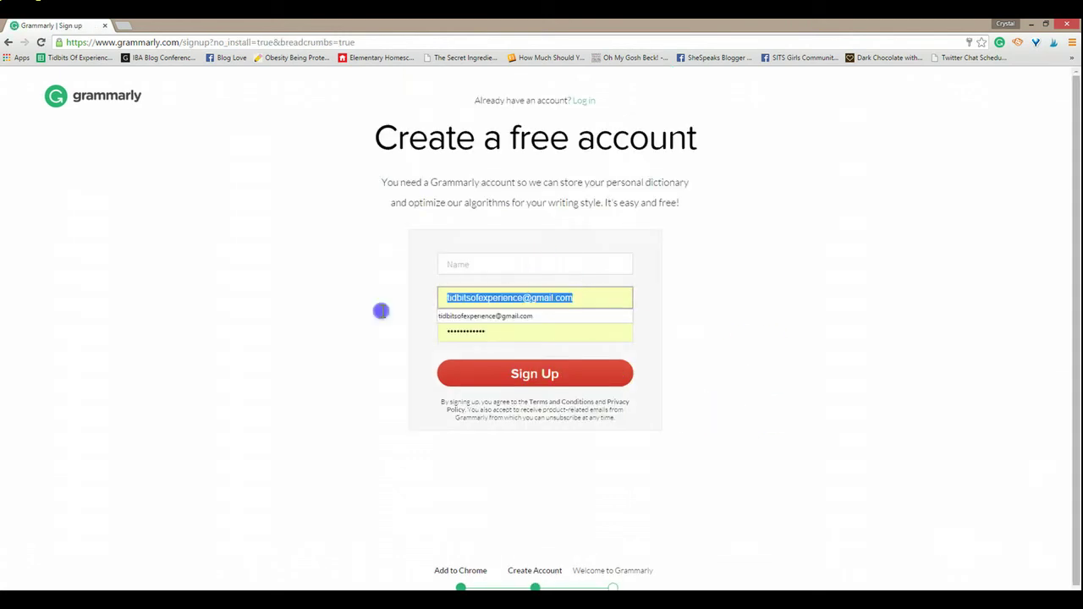
pyautogui.press('Right')
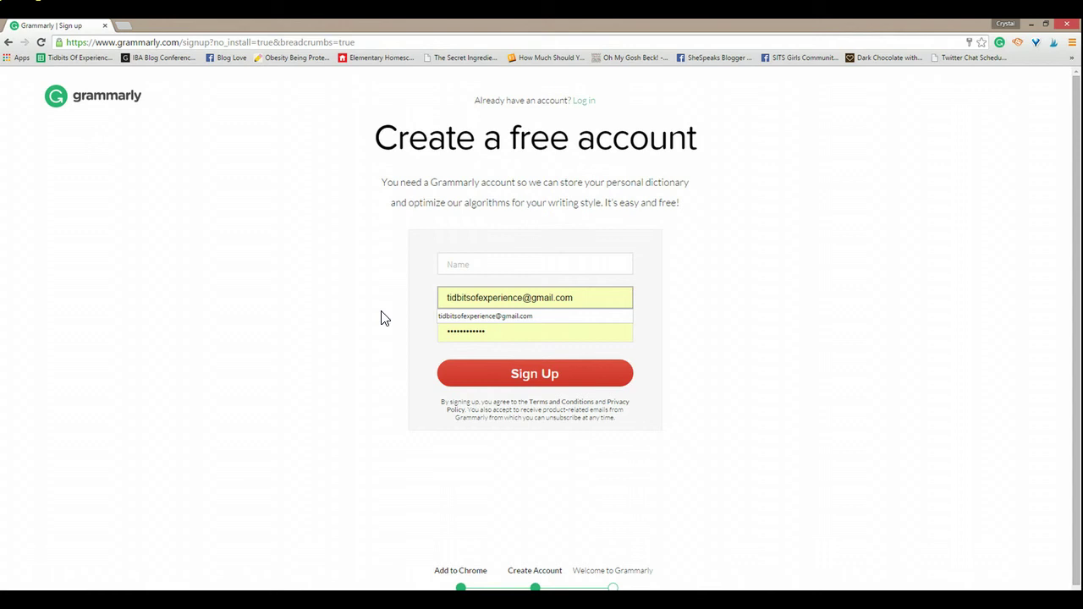
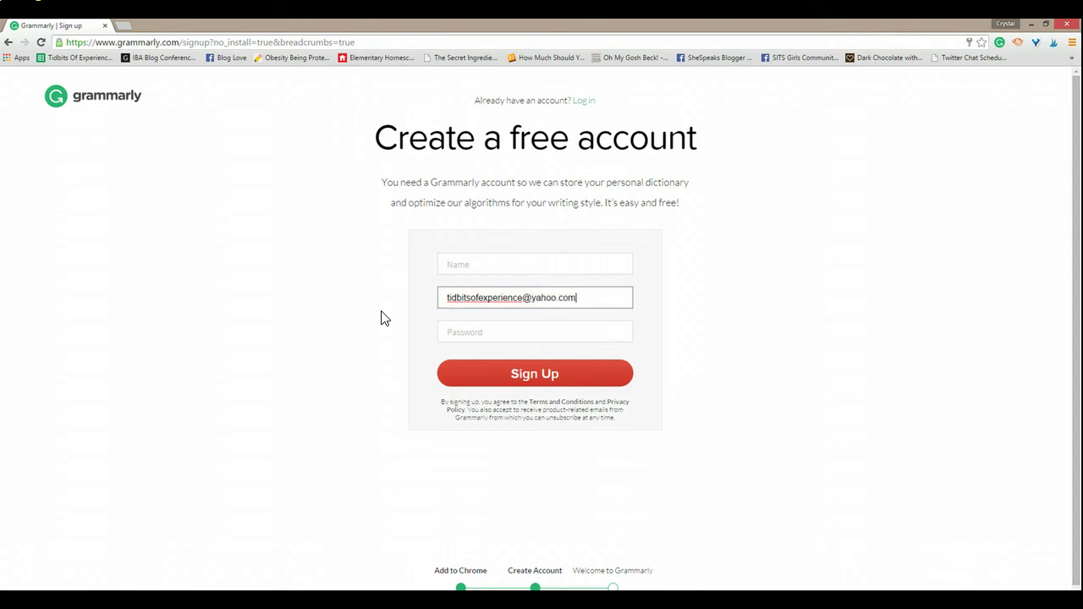
pyautogui.press('Tab')
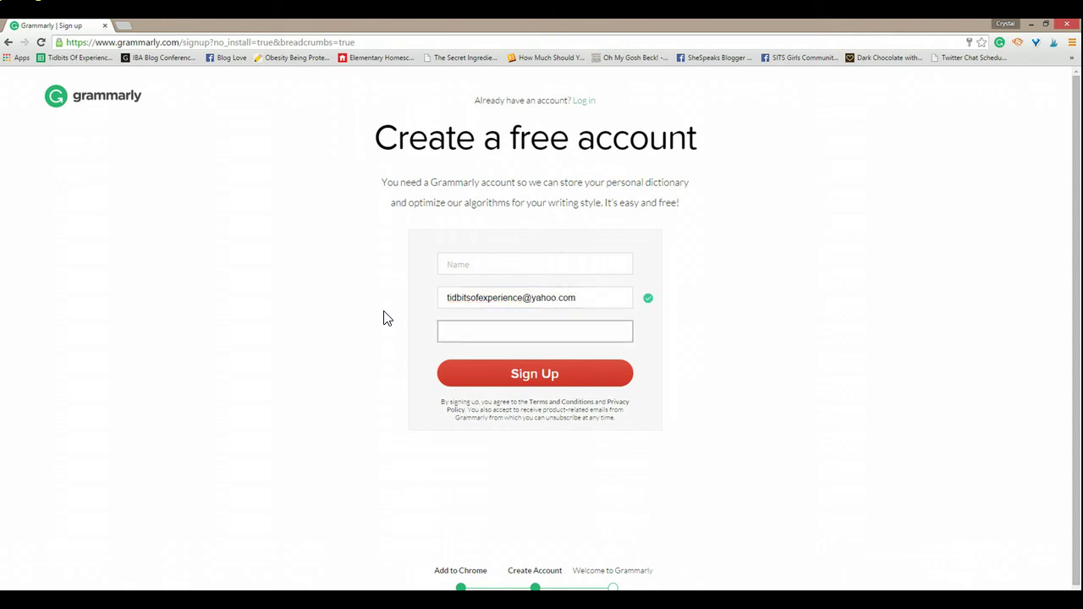
# Step: On the login page, change the e-mail domain to yahoo.com, enter the password and log in
pyautogui.click(584, 101)
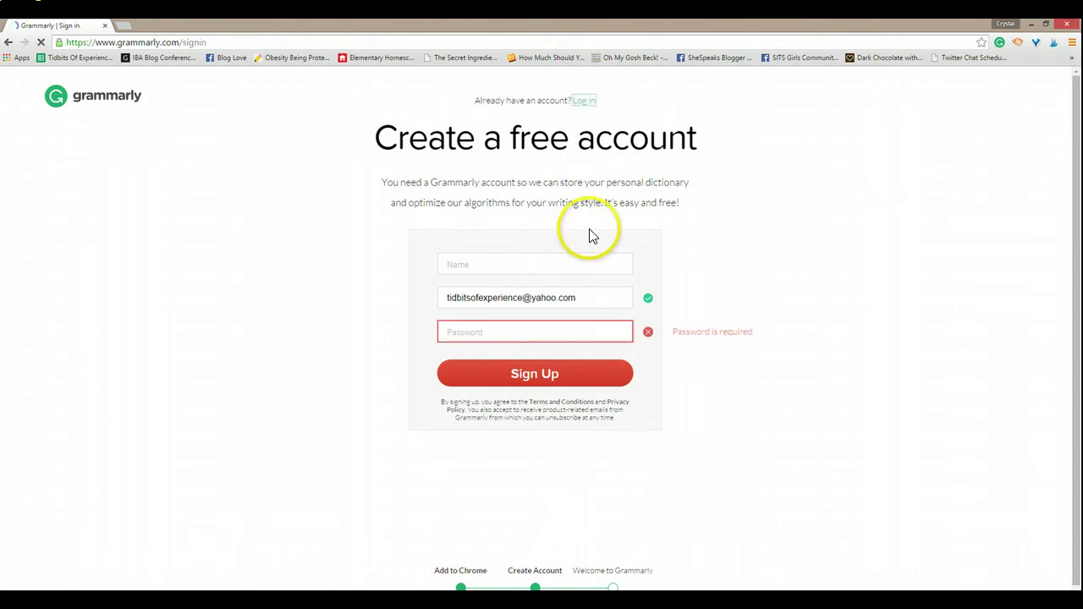
pyautogui.click(539, 206)
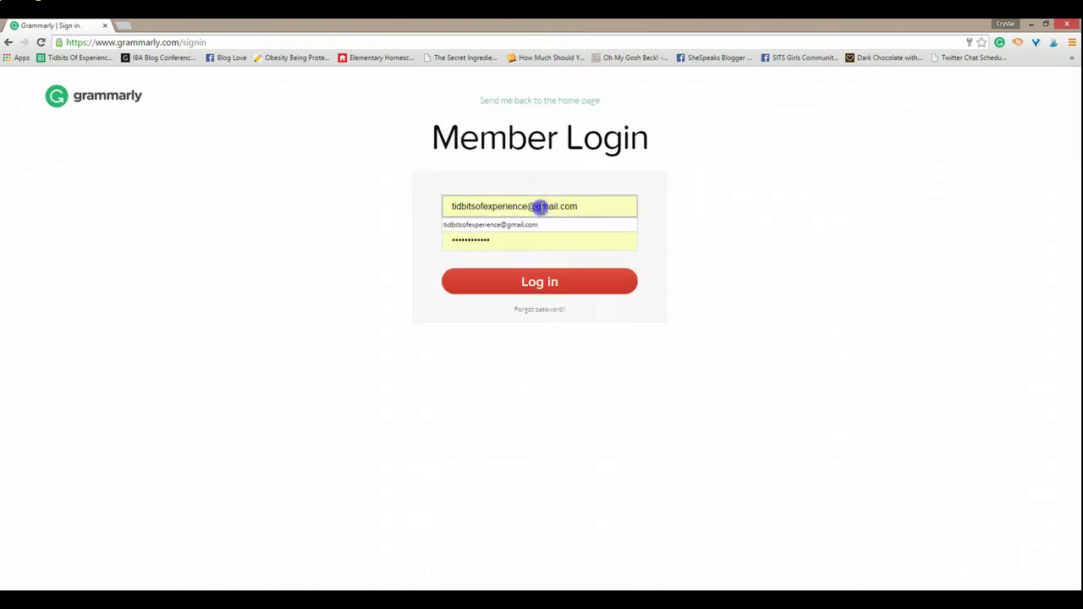
pyautogui.moveTo(539, 207); pyautogui.dragTo(646, 199)
pyautogui.press('BackSpace')
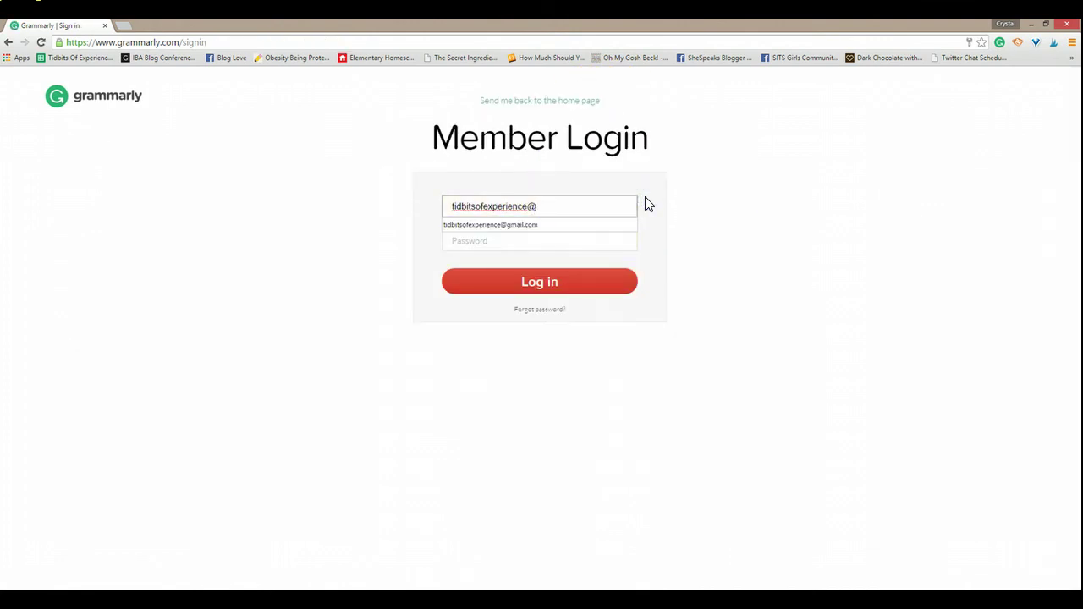
pyautogui.write('yahoo.com')
pyautogui.press('Tab')
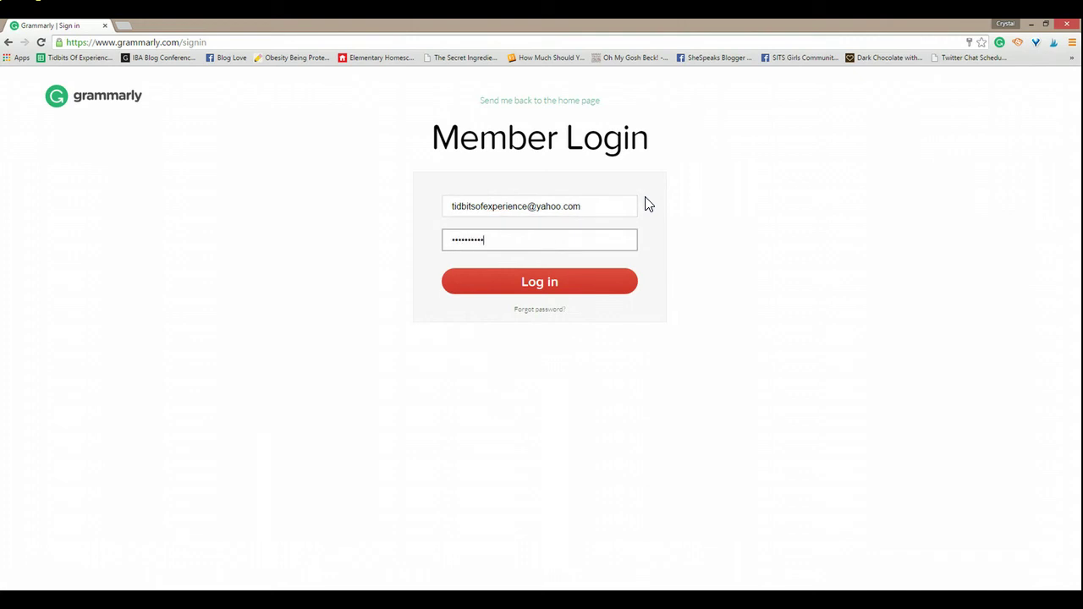
pyautogui.press('Return')
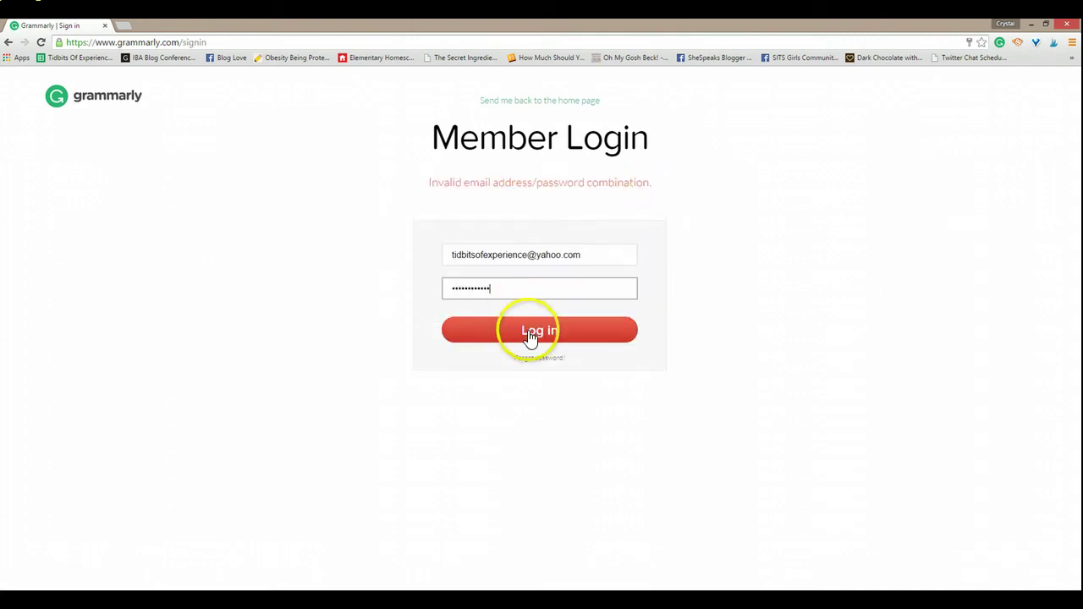
pyautogui.click(537, 328)
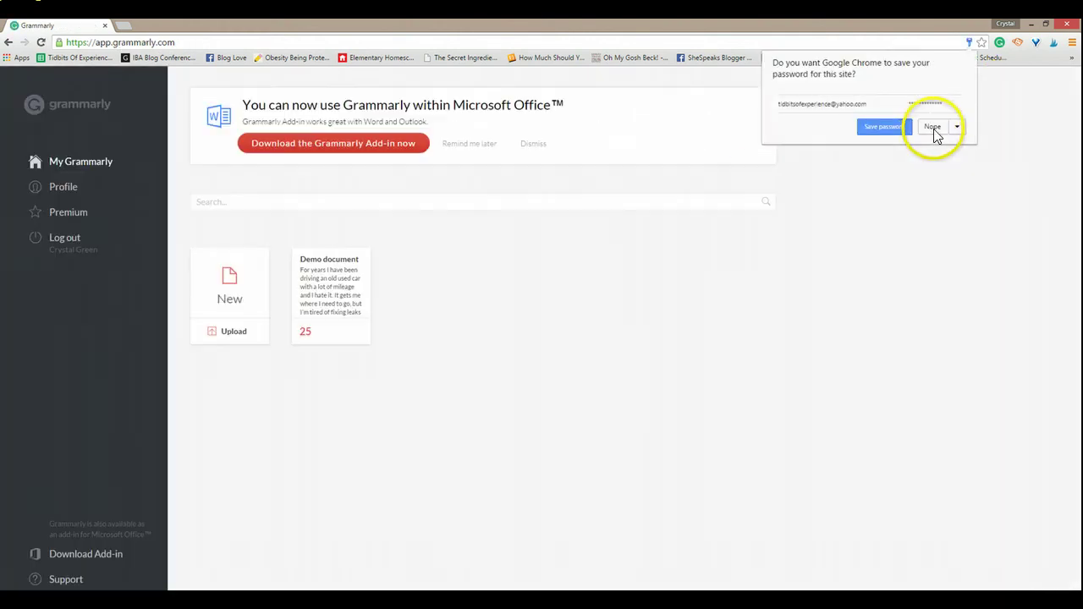
# Step: Decline saving the password and scroll through the Monthly $29.95, Quarterly $19.98 and Annual $11.66 plans
pyautogui.click(933, 127)
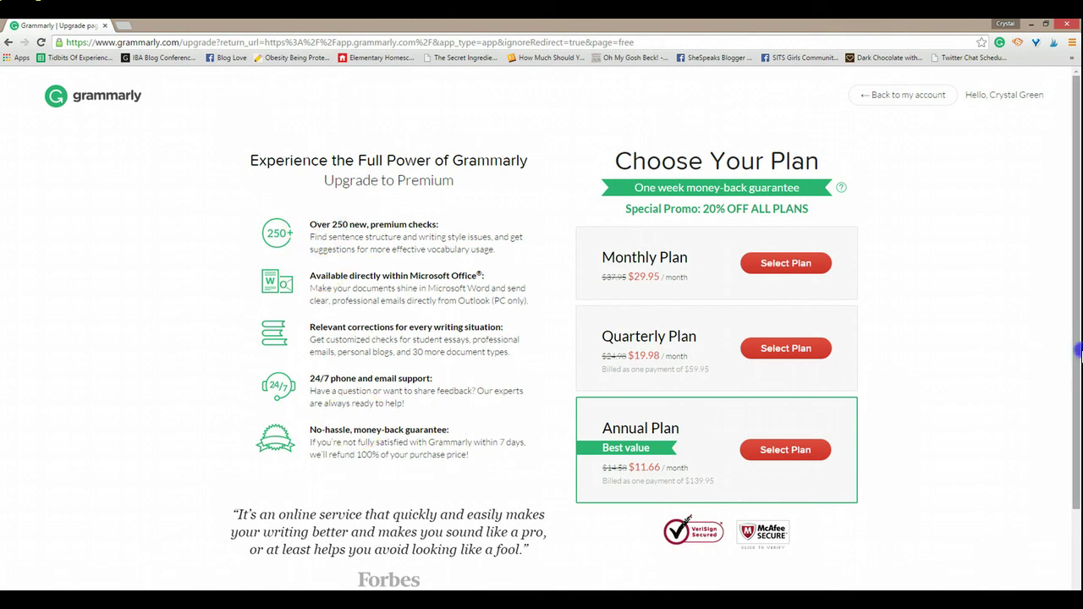
pyautogui.moveTo(1078, 349); pyautogui.dragTo(1078, 438)
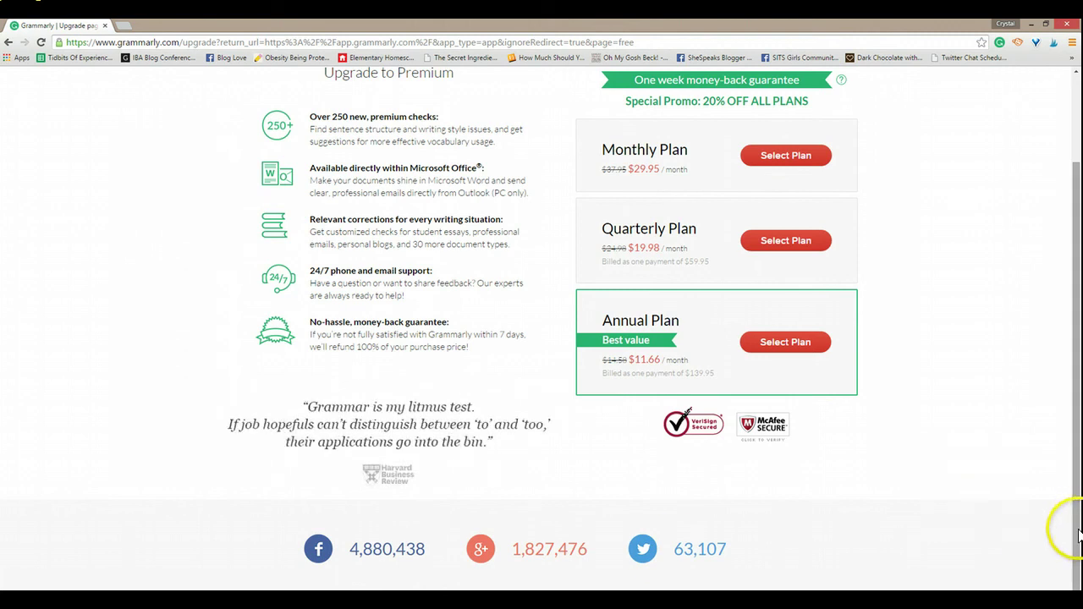
pyautogui.moveTo(1079, 531); pyautogui.dragTo(1074, 310)
pyautogui.scroll(-2, 600, 550)
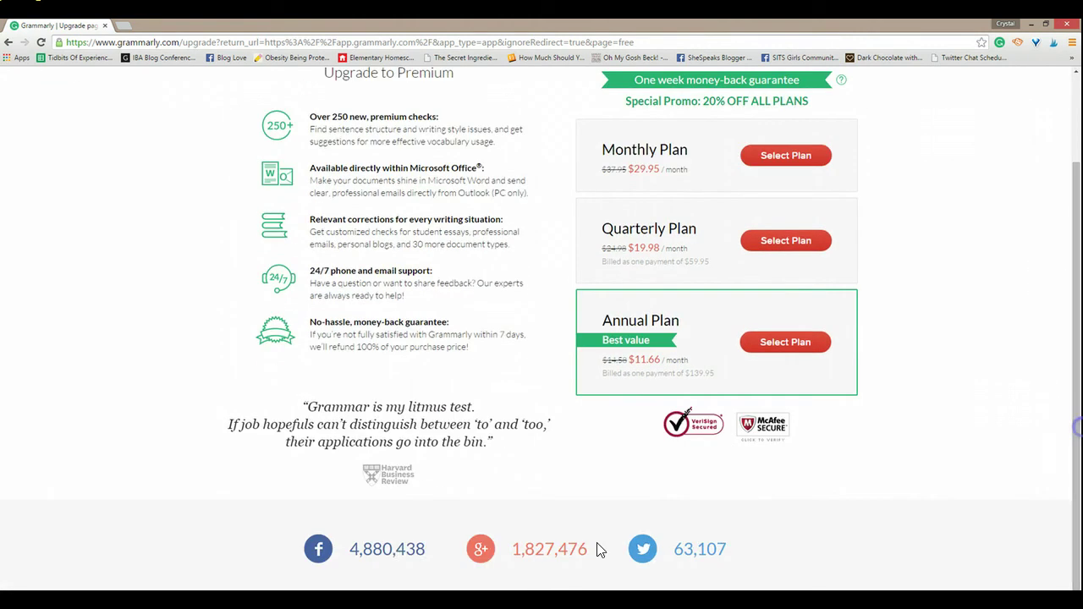
# Step: Select the Facebook count 4,880,438 shown on the upgrade page
pyautogui.rightClick(296, 561)
pyautogui.click(199, 534)
pyautogui.rightClick(386, 550)
pyautogui.click(347, 557)
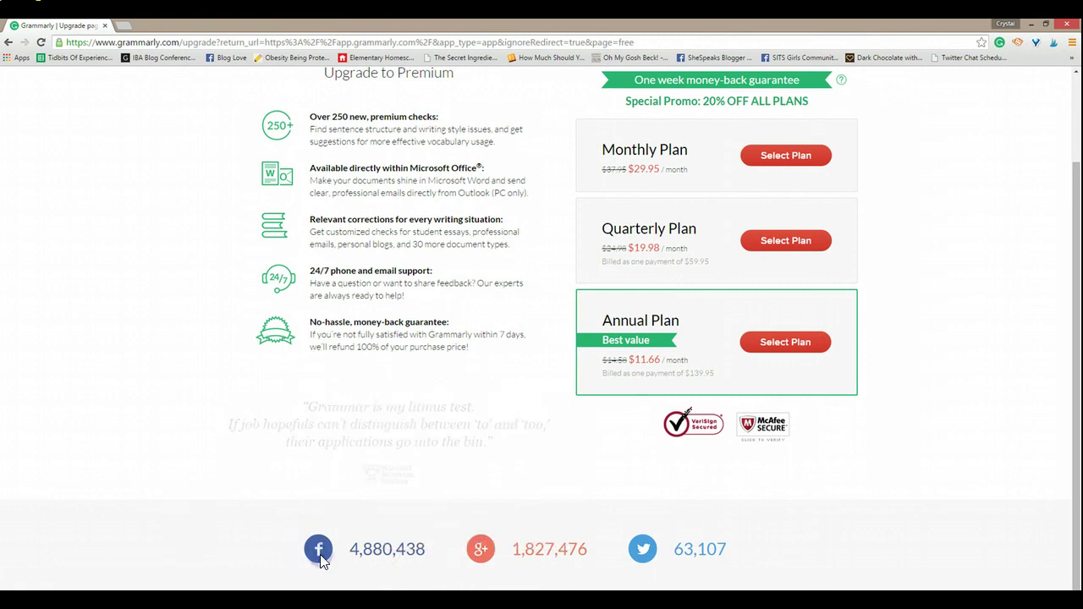
pyautogui.doubleClick(372, 550)
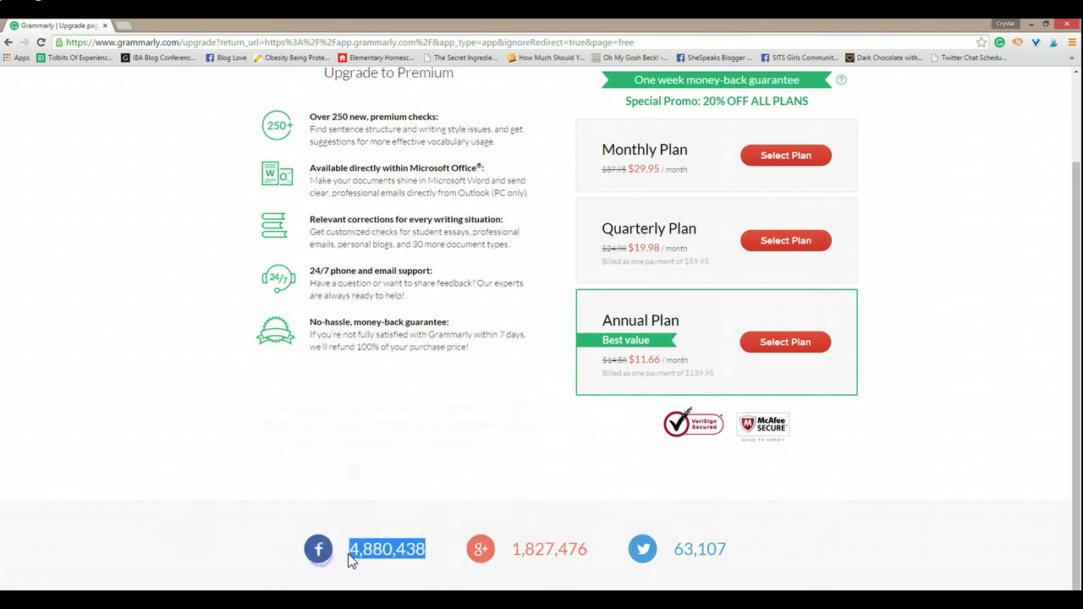
# Step: Go to facebook.com/grammarly in a new tab and scroll through the page's recent posts
pyautogui.click(125, 26)
pyautogui.write('facebook.com')
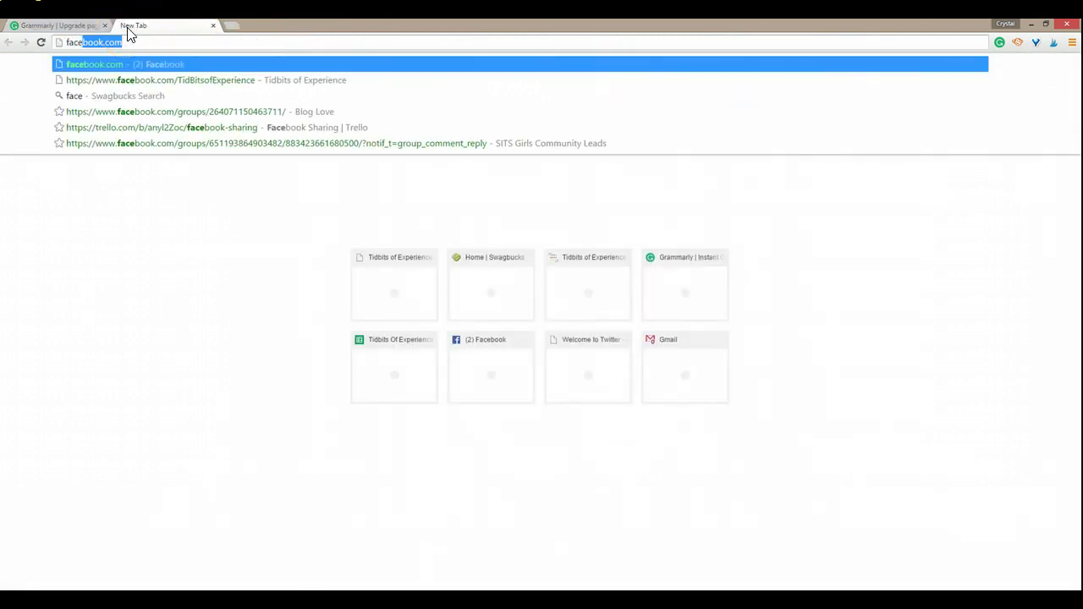
pyautogui.press('Right')
pyautogui.write('/gramm')
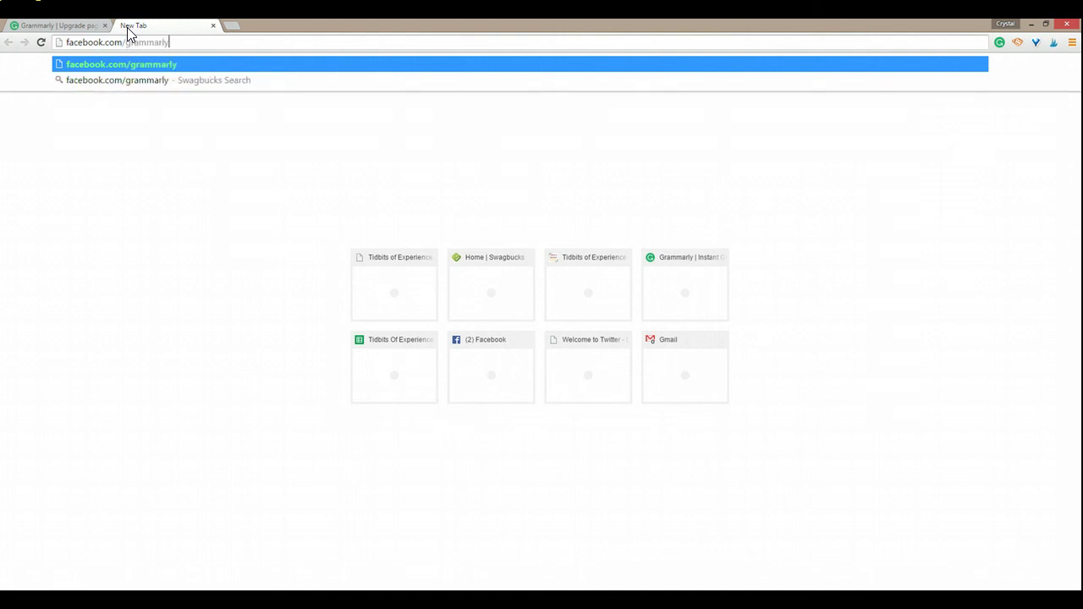
pyautogui.press('Return')
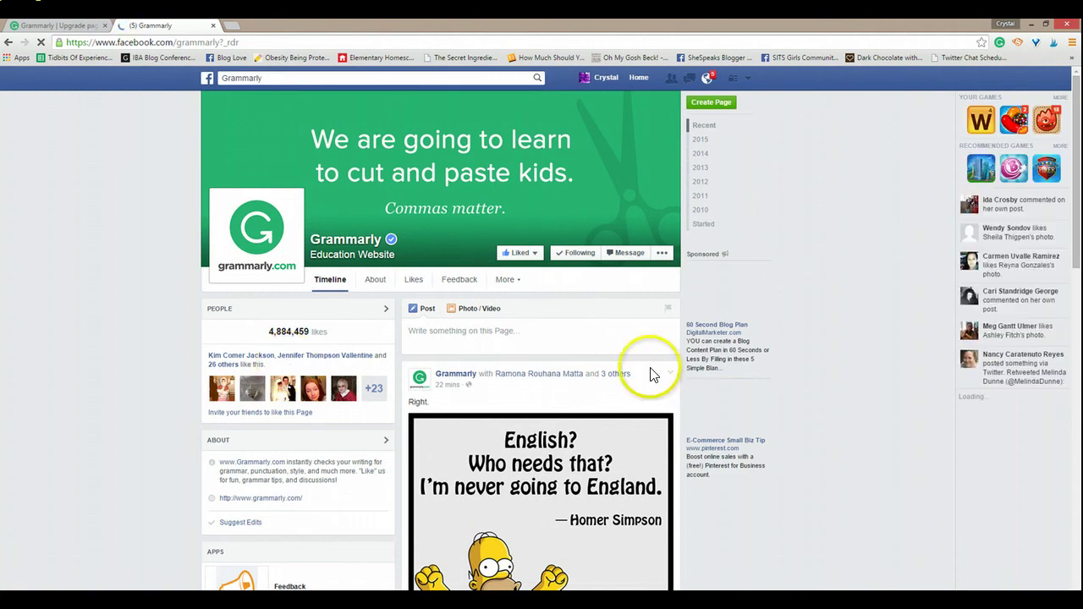
pyautogui.scroll(-3, 1078, 218)
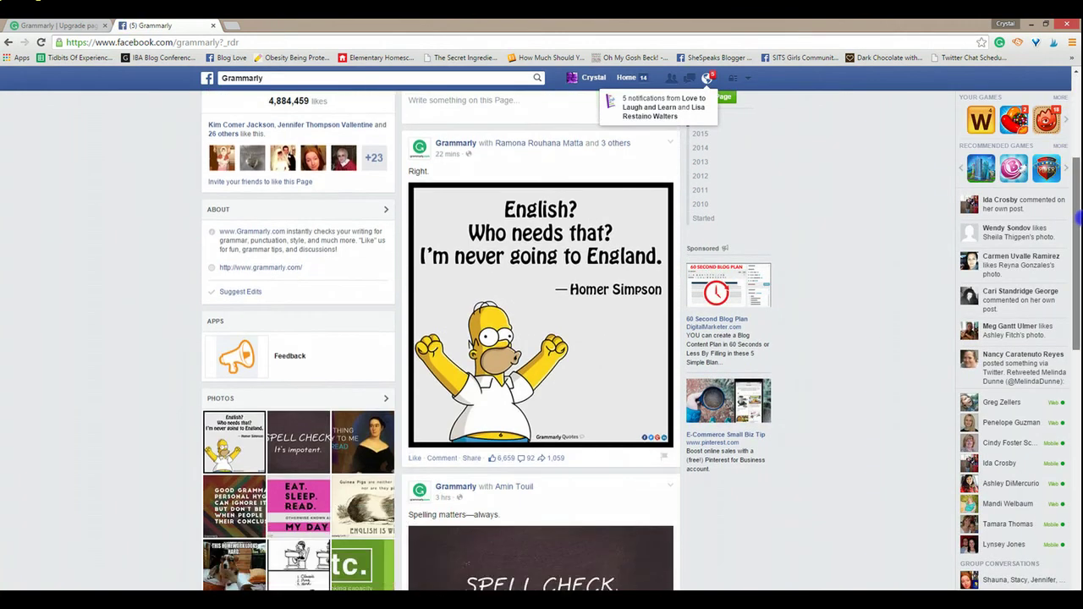
pyautogui.scroll(-3, 1078, 218)
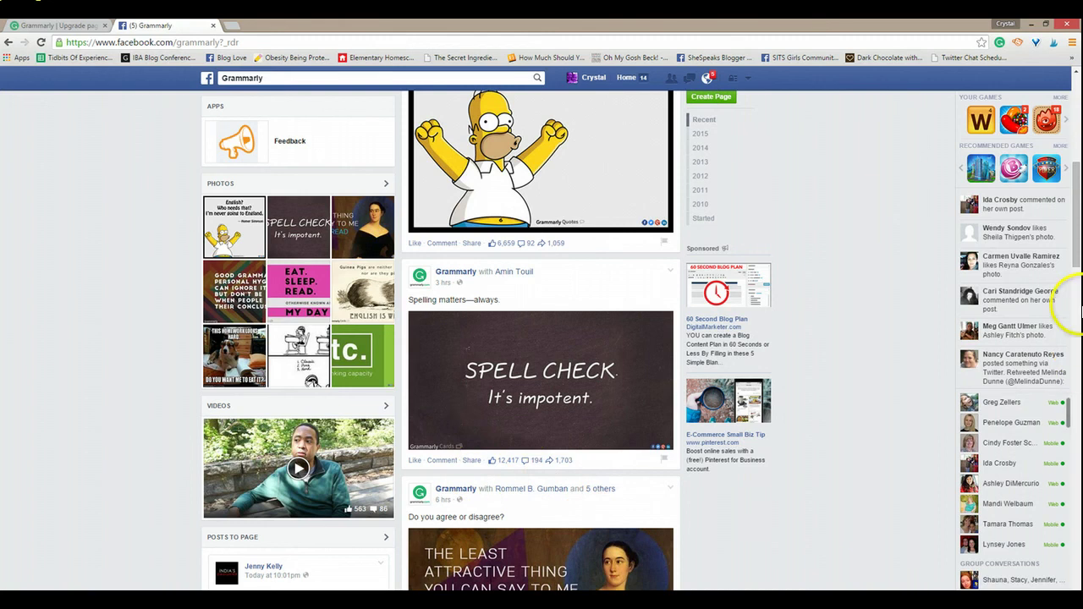
pyautogui.moveTo(1078, 250); pyautogui.dragTo(1078, 342)
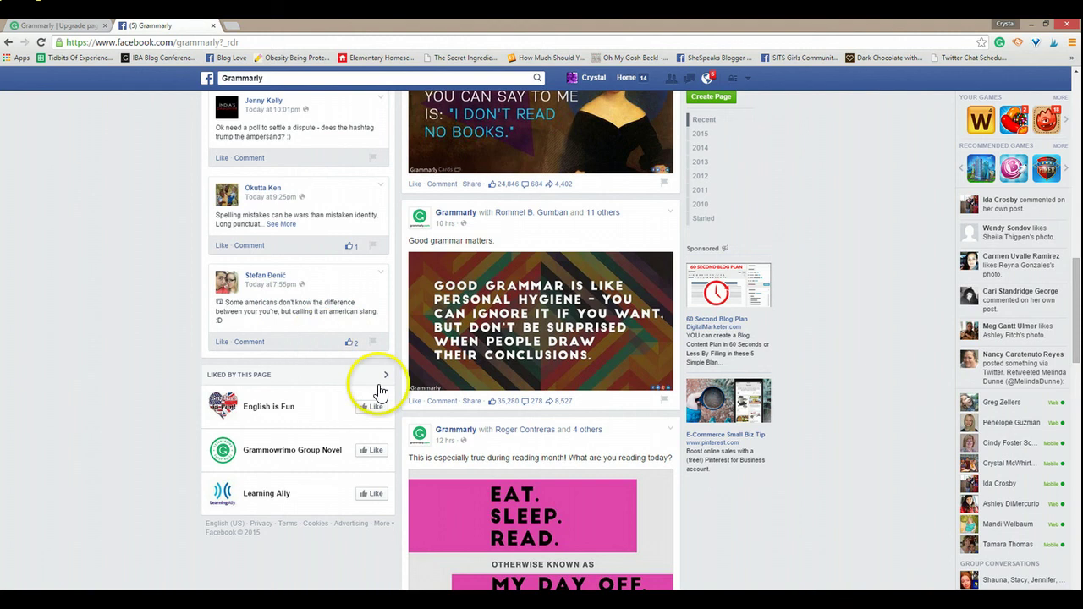
pyautogui.moveTo(1080, 318); pyautogui.dragTo(1079, 454)
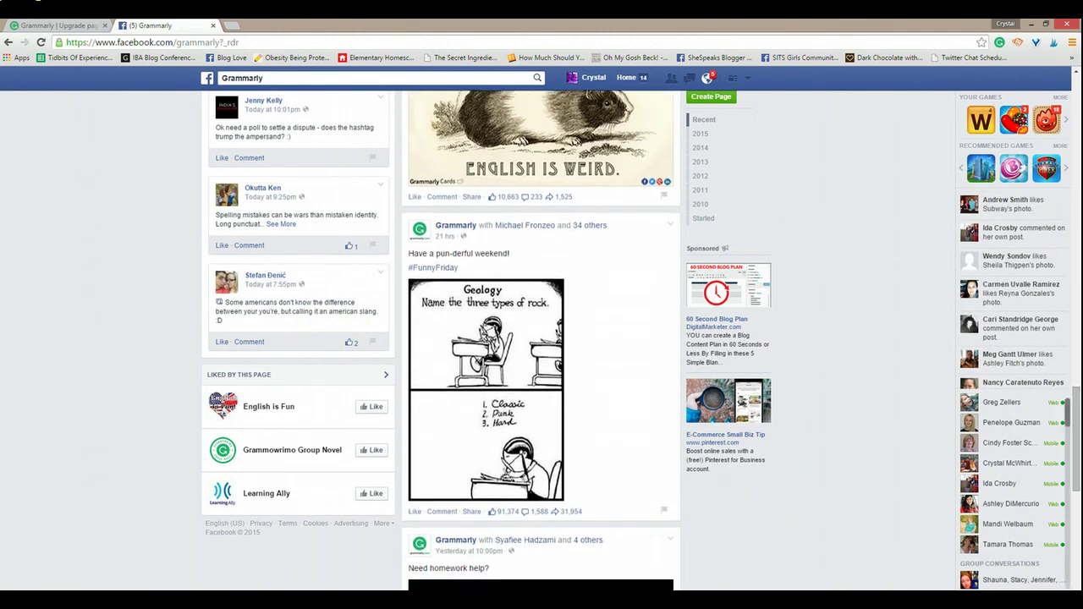
# Step: Close the Facebook tab, clear the count highlight, and go back to the Grammarly account home
pyautogui.click(212, 27)
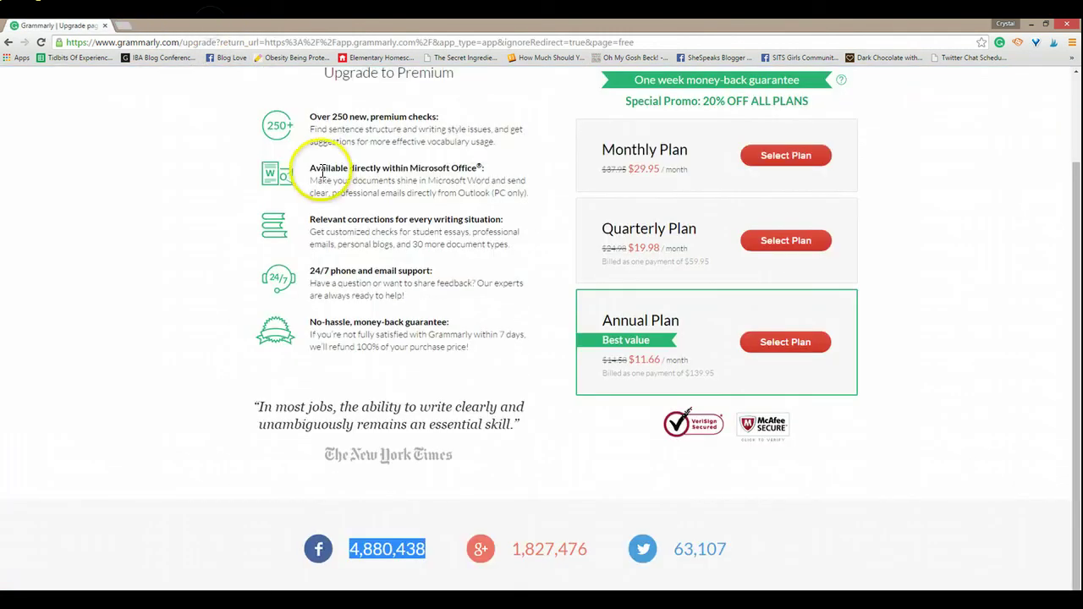
pyautogui.click(948, 396)
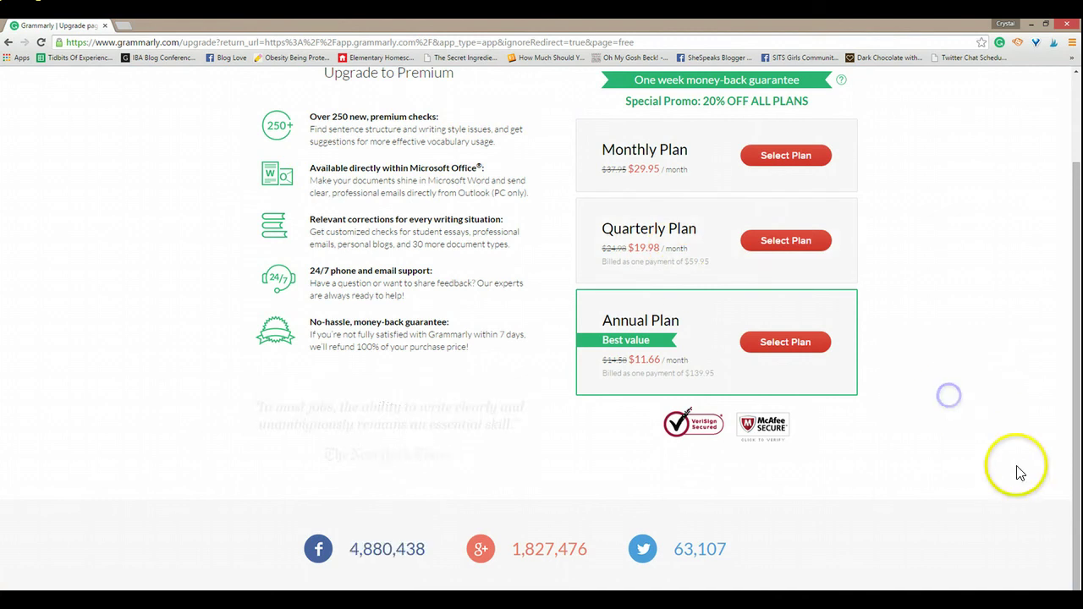
pyautogui.moveTo(1079, 477); pyautogui.dragTo(1080, 288)
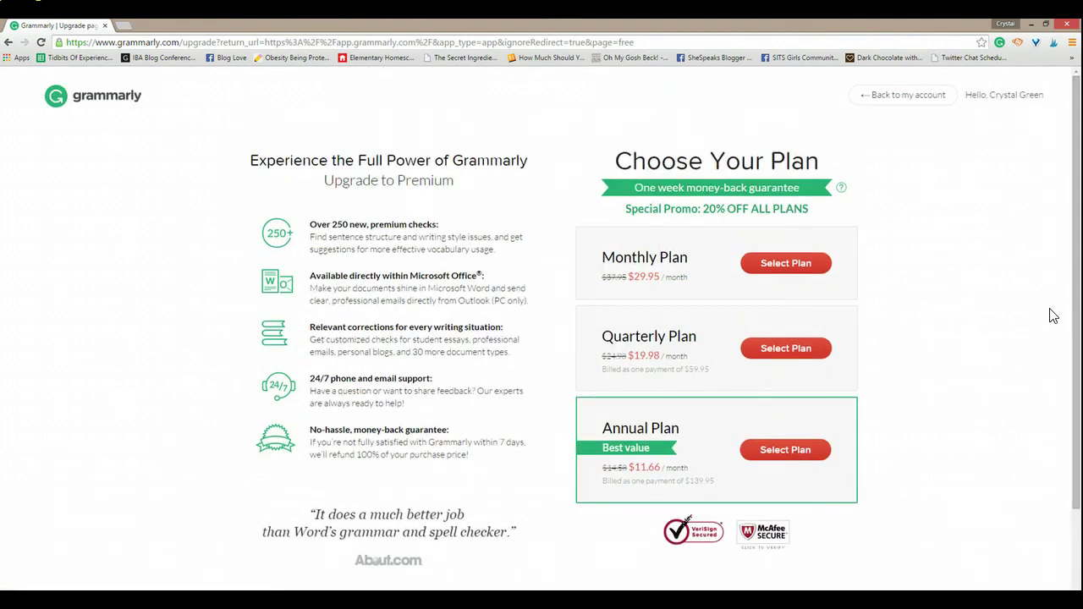
pyautogui.click(911, 95)
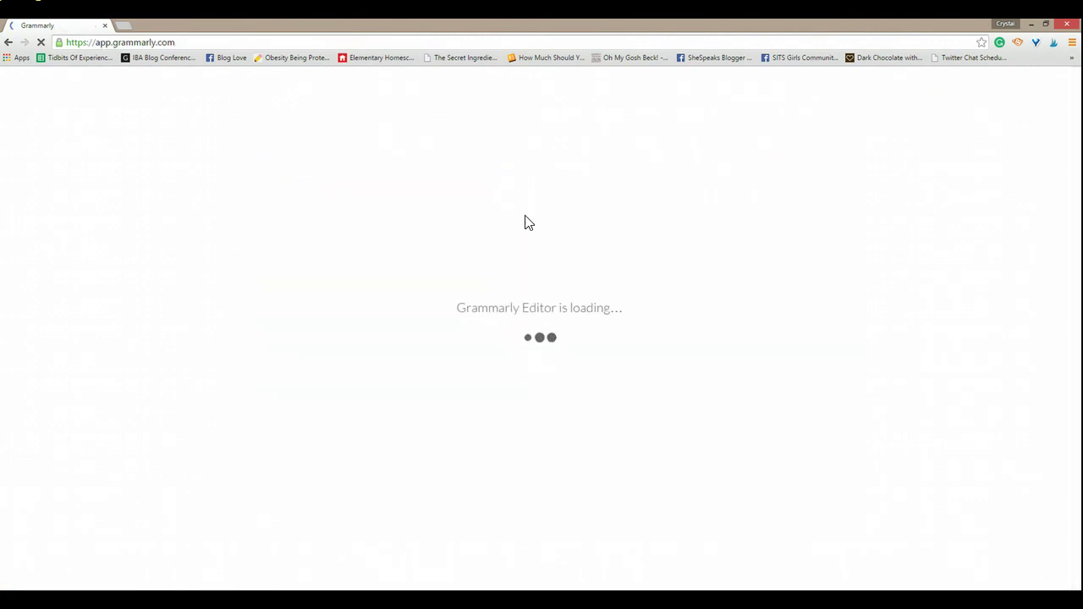